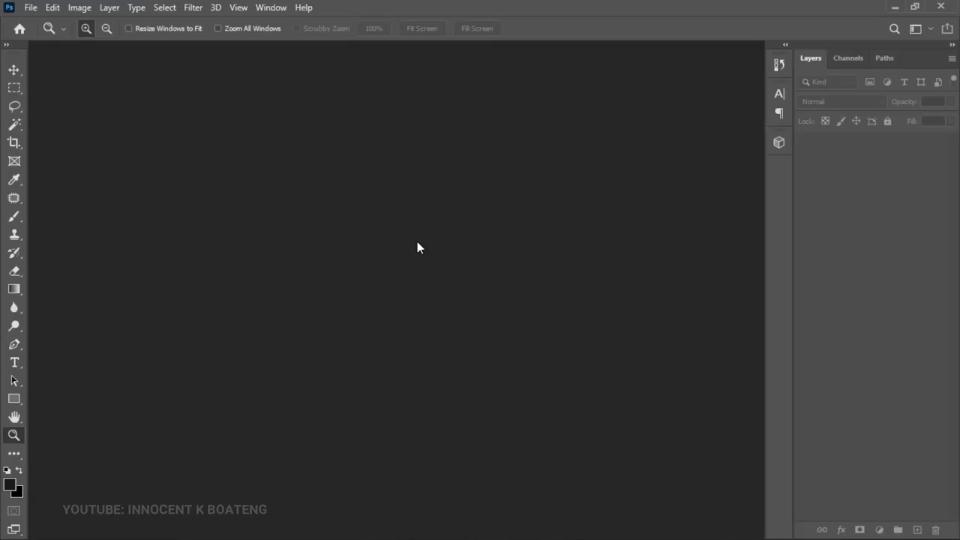
Create a new portrait document from the A4 print preset, 210 x 297 mm at 300 ppi
key("ctrl+n")
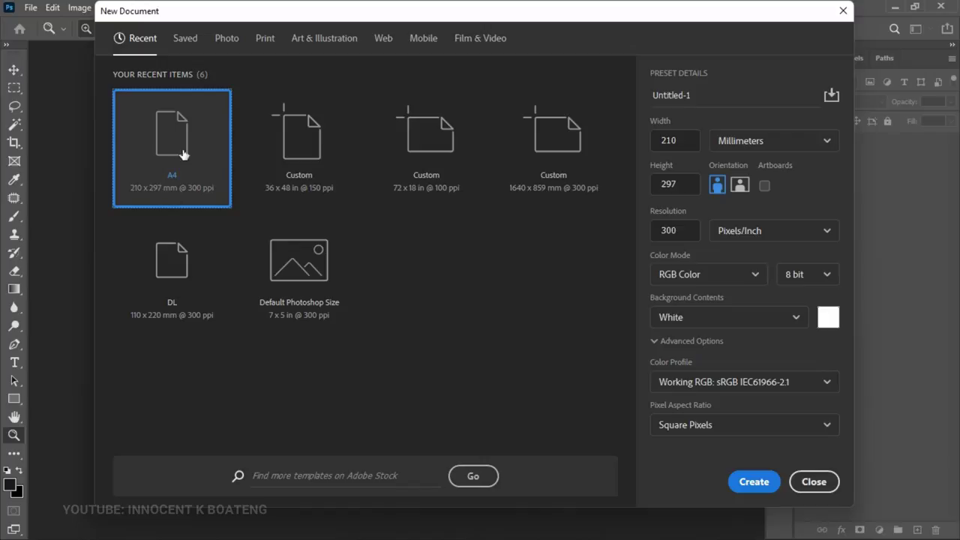
left_click(265, 41)
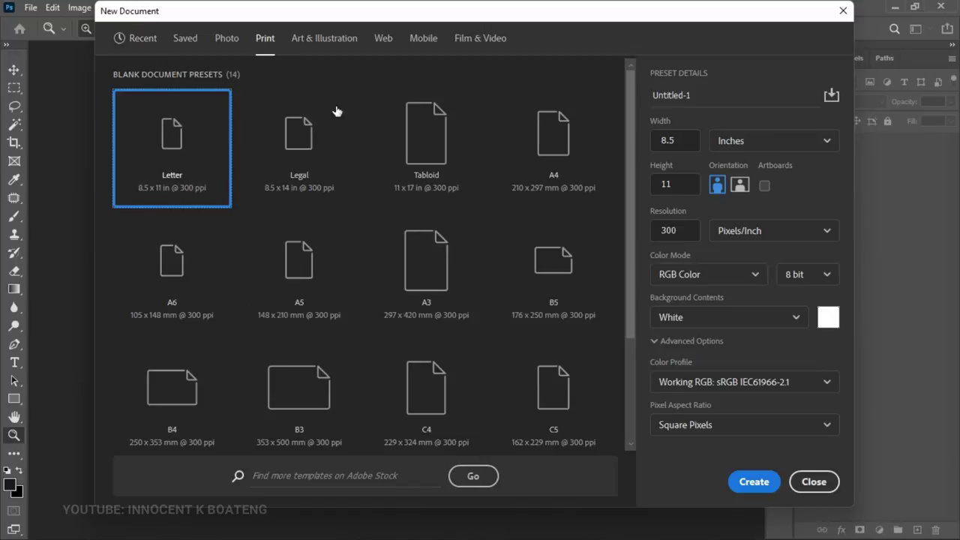
left_click(558, 158)
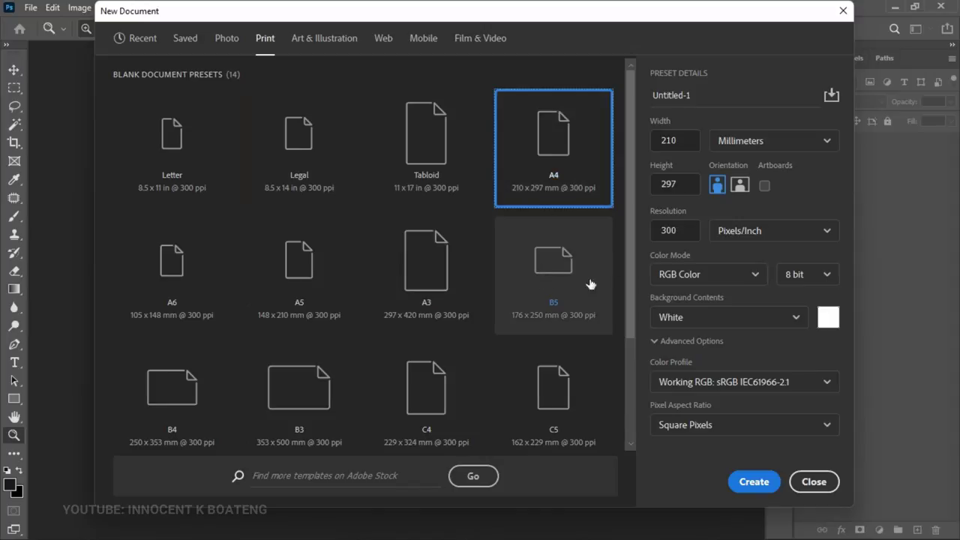
left_click(755, 483)
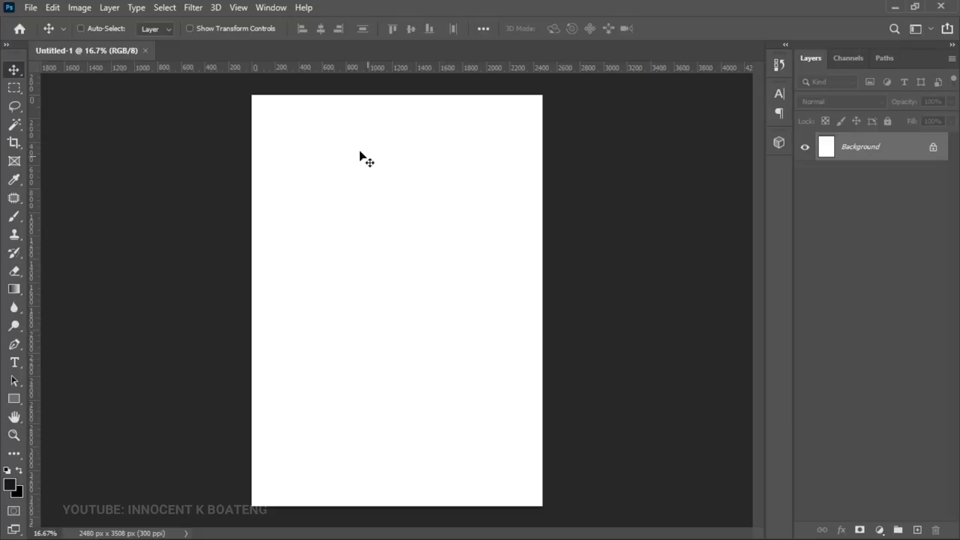
Place the "black gold christmas background" image as an embedded object in the document
left_click(31, 7)
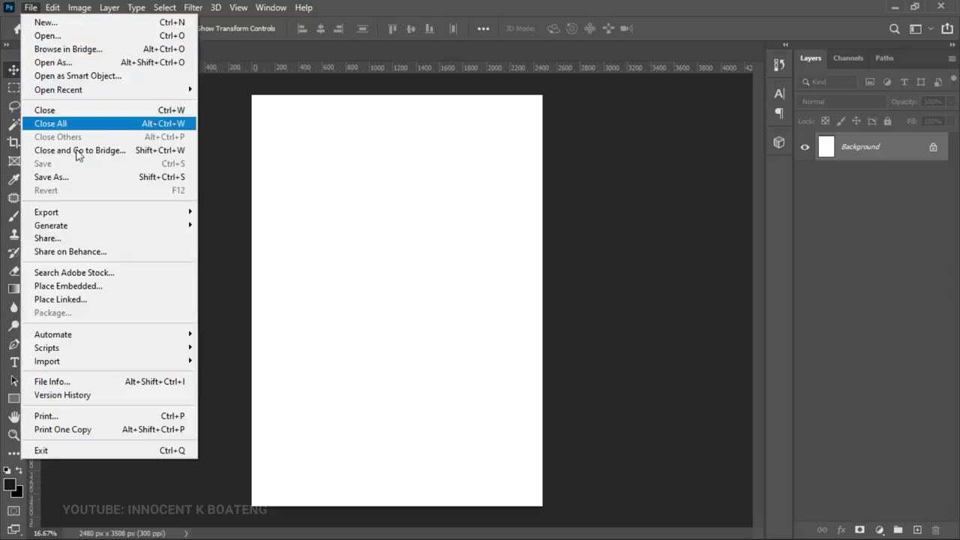
left_click(106, 289)
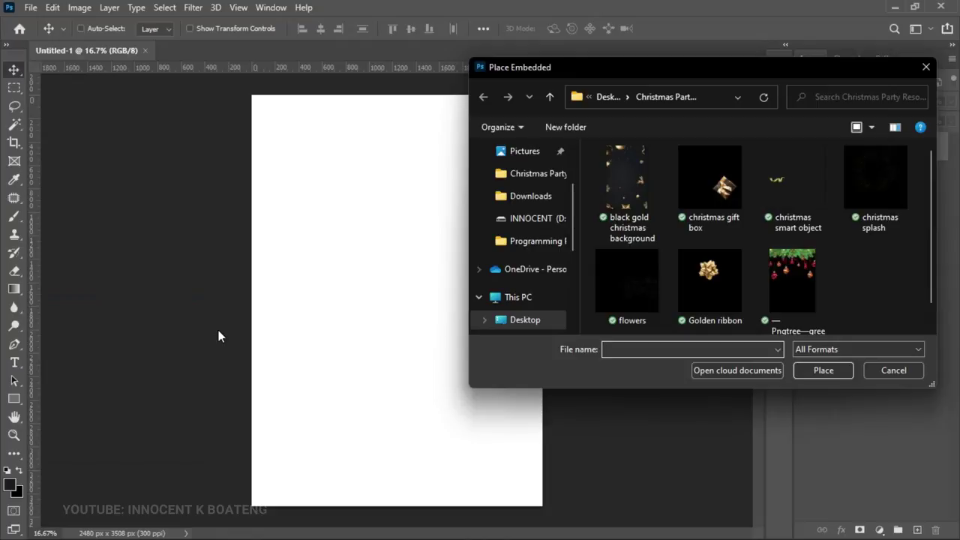
left_click_drag(700, 65, 563, 32)
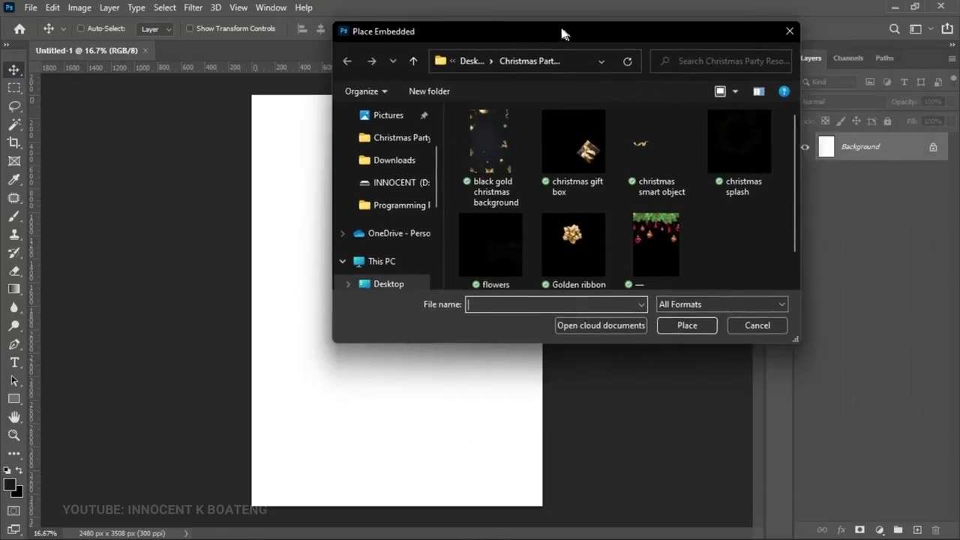
scroll(707, 242, "down", 1)
scroll(600, 240, "up", 1)
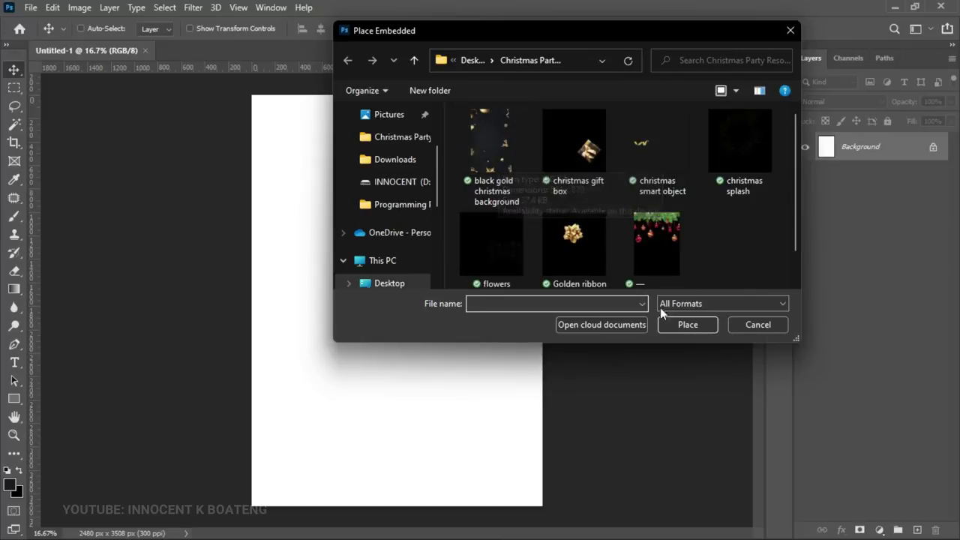
left_click(478, 154)
double_click(477, 154)
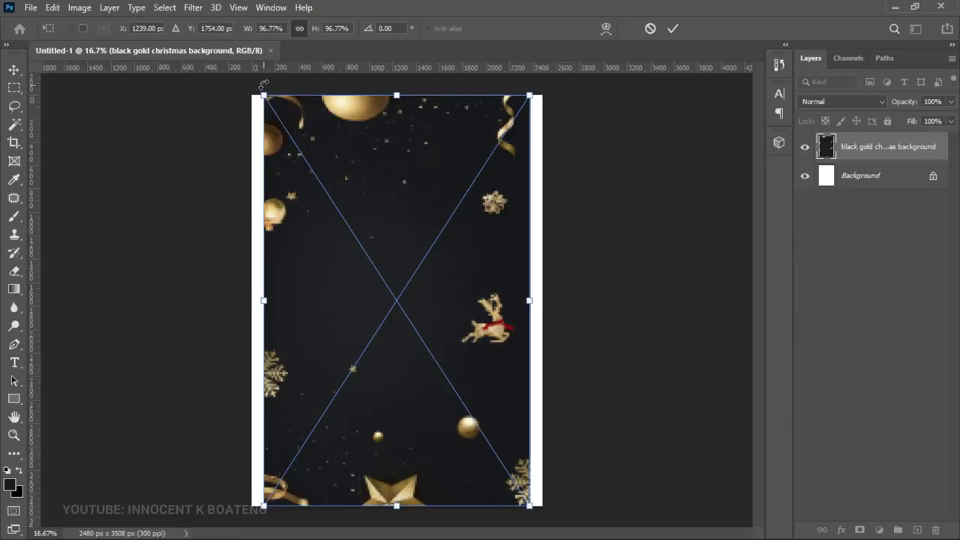
Enlarge the placed background image to about 107% so it covers the whole page
left_click_drag(261, 91, 246, 69)
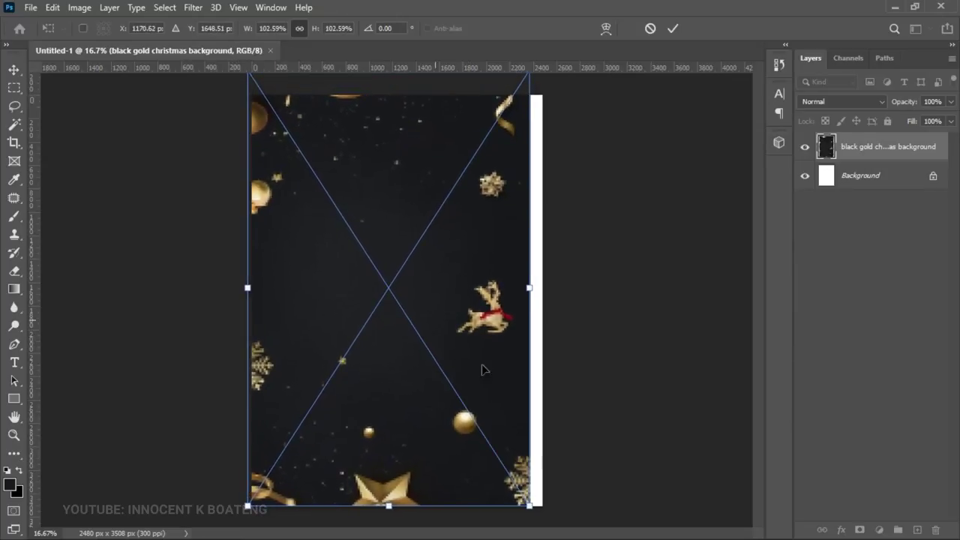
left_click_drag(542, 512, 573, 507)
key("Return")
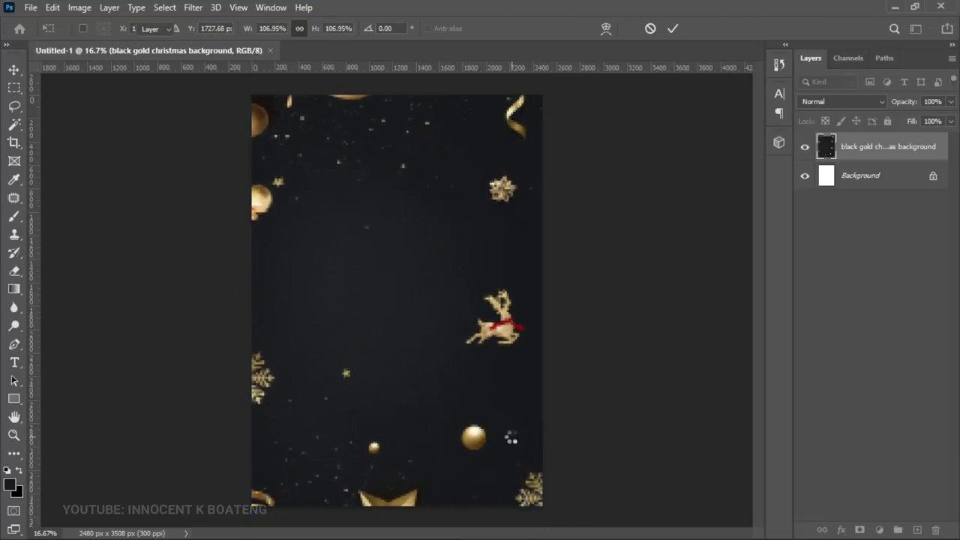
Rasterize the black gold christmas background layer
left_click(911, 178)
left_click(911, 156)
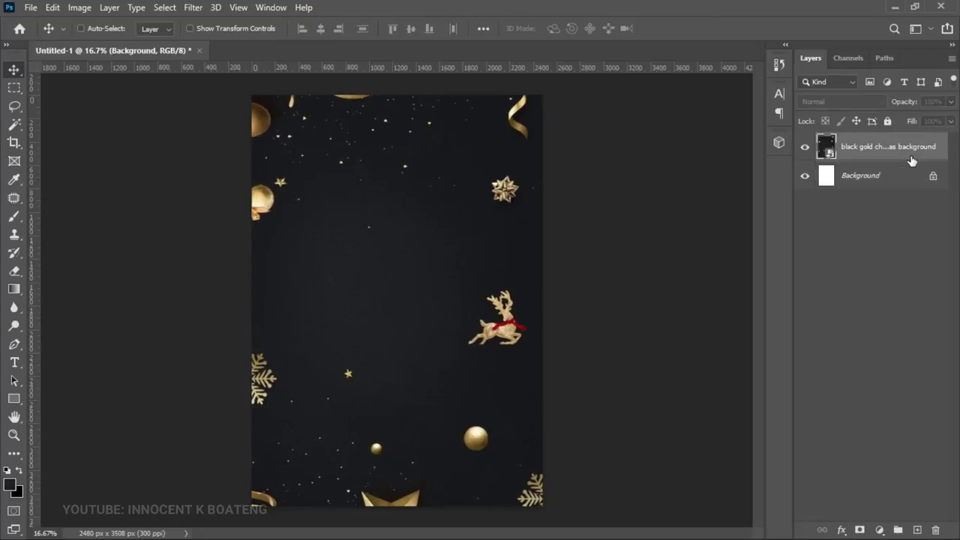
right_click(870, 154)
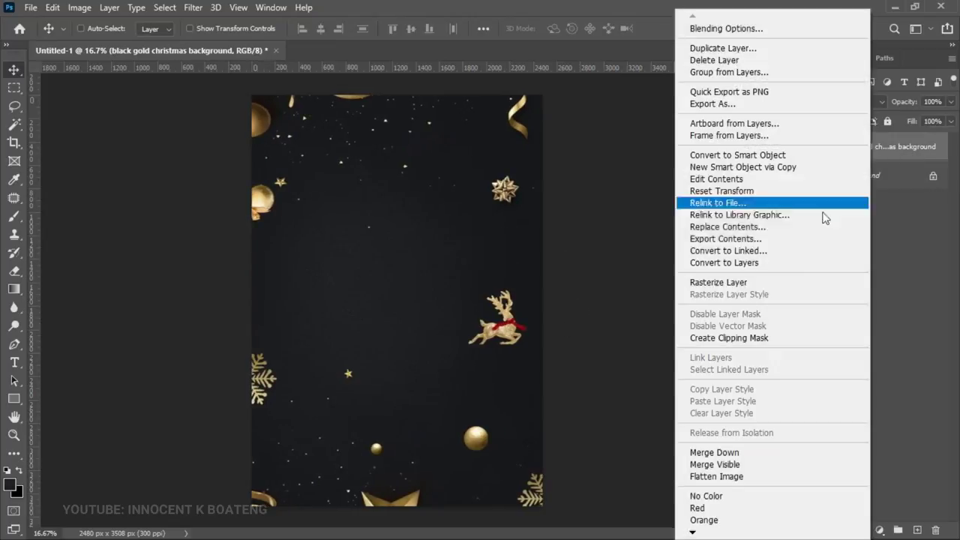
left_click(725, 281)
Remove the golden reindeer from the background with the Patch tool, sampling the plain dark area nearby, and clear the selection
key("z")
left_click(510, 320)
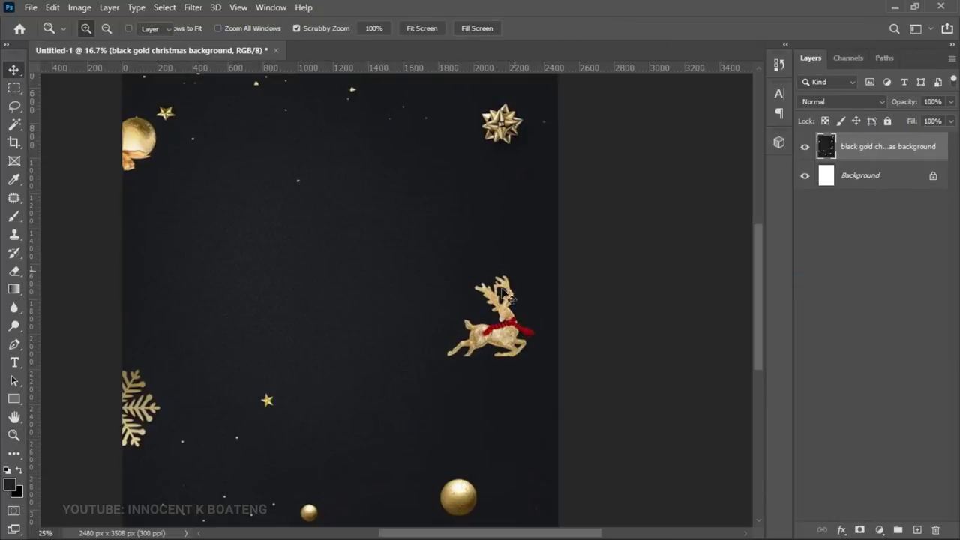
key("v")
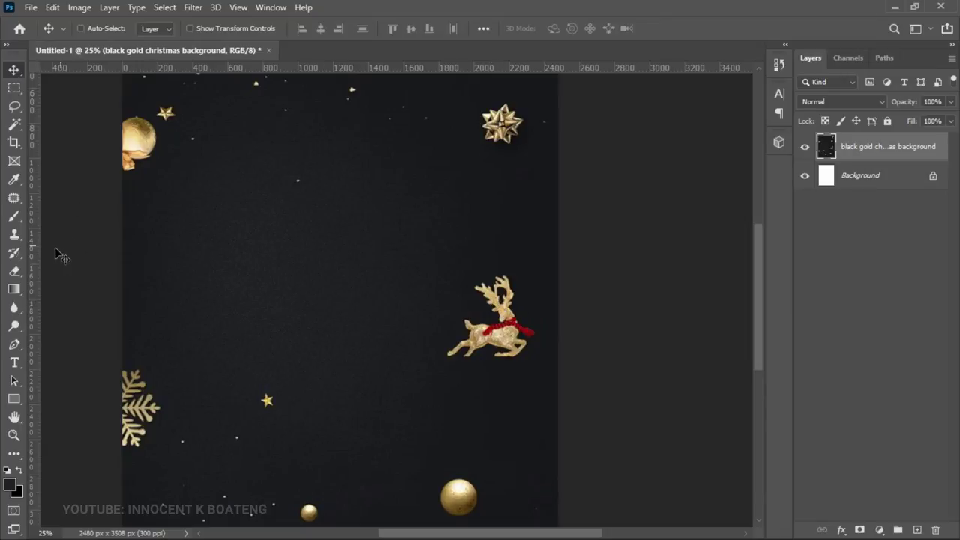
left_click(7, 201)
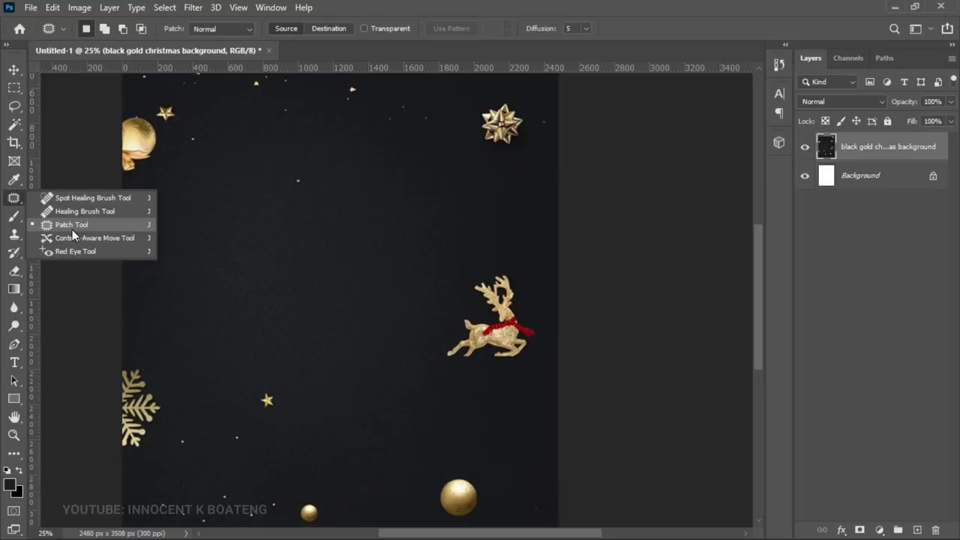
left_click(72, 230)
mouse_move(438, 364)
left_mouse_down()
mouse_move(443, 297)
mouse_move(492, 261)
mouse_move(513, 269)
mouse_move(534, 296)
mouse_move(542, 358)
mouse_move(520, 379)
mouse_move(479, 390)
left_mouse_up()
mouse_move(497, 330)
left_mouse_down()
mouse_move(401, 425)
mouse_move(387, 410)
left_mouse_up()
key("ctrl+d")
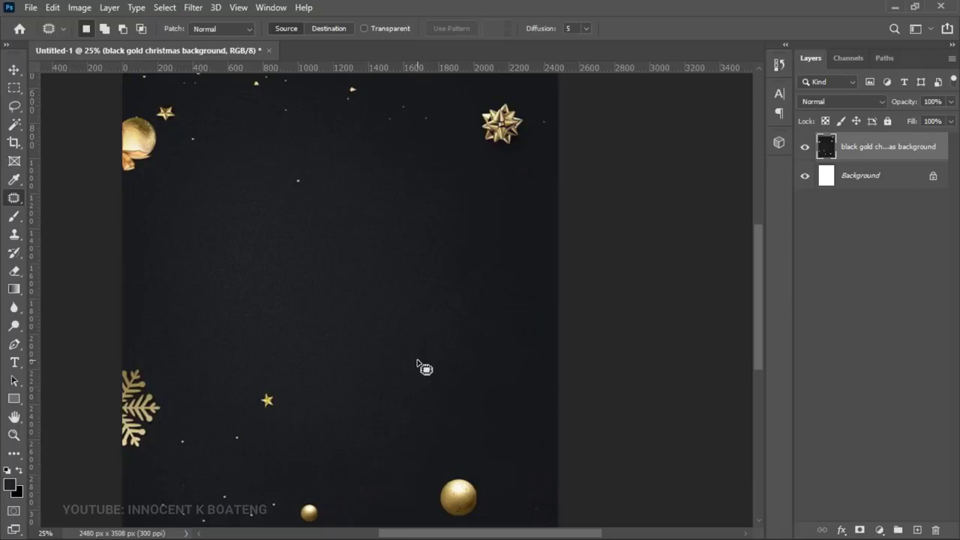
Place the "flowers" image as an embedded object above the background layer
scroll(424, 368, "down", 8)
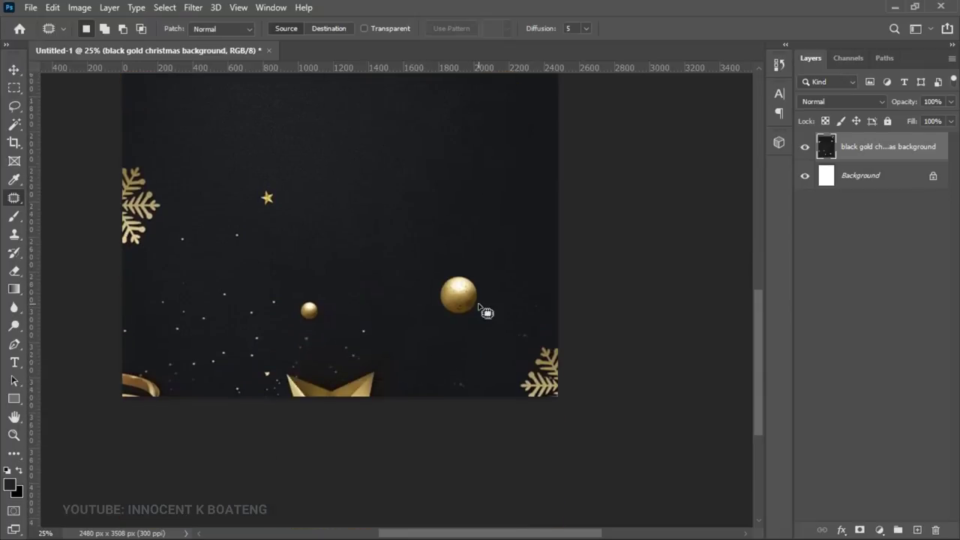
key("z")
left_click(459, 285, "alt")
key("j")
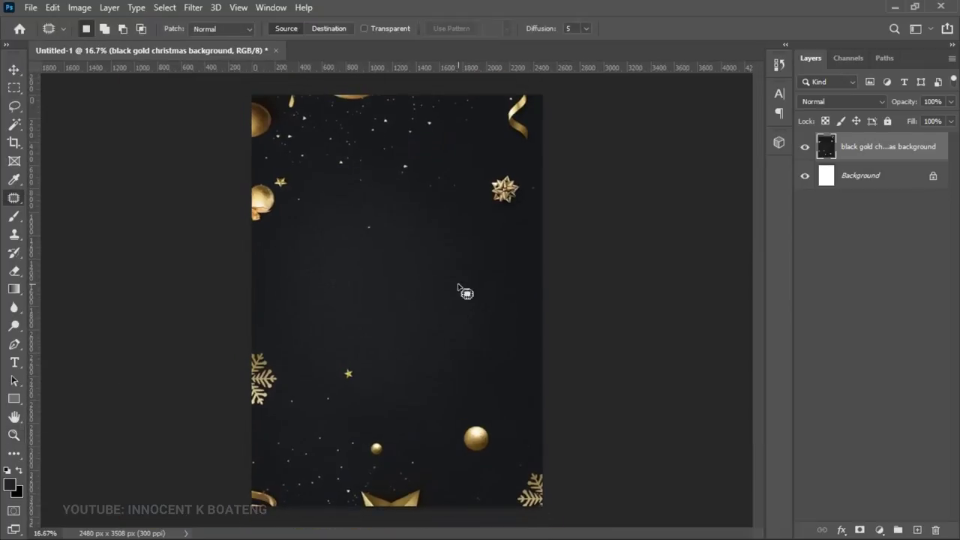
left_click(31, 8)
left_click(69, 285)
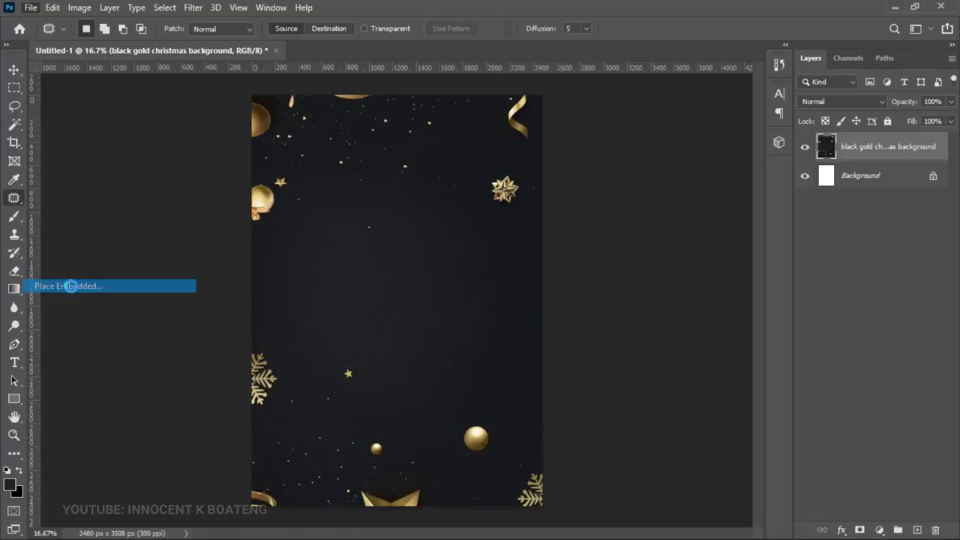
scroll(616, 194, "down", 1)
scroll(616, 194, "up", 1)
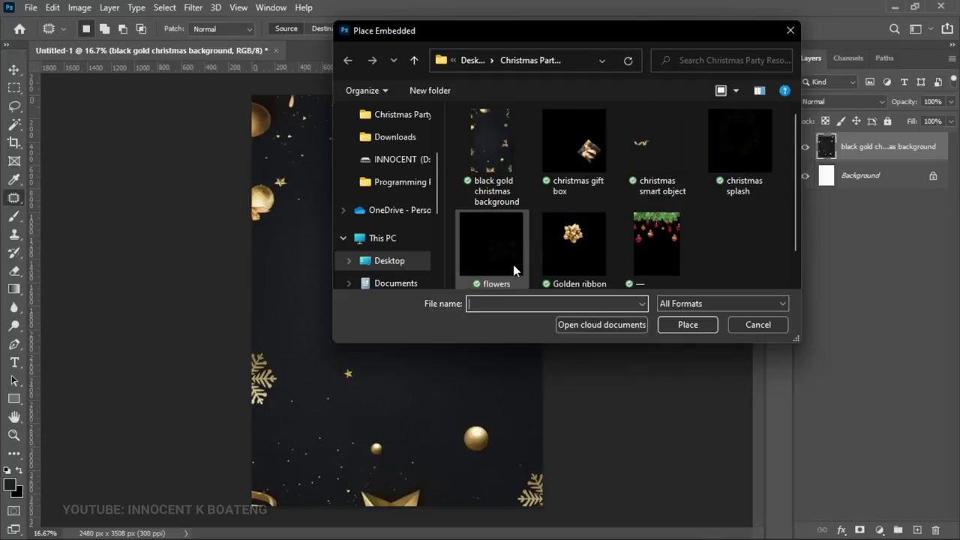
double_click(496, 255)
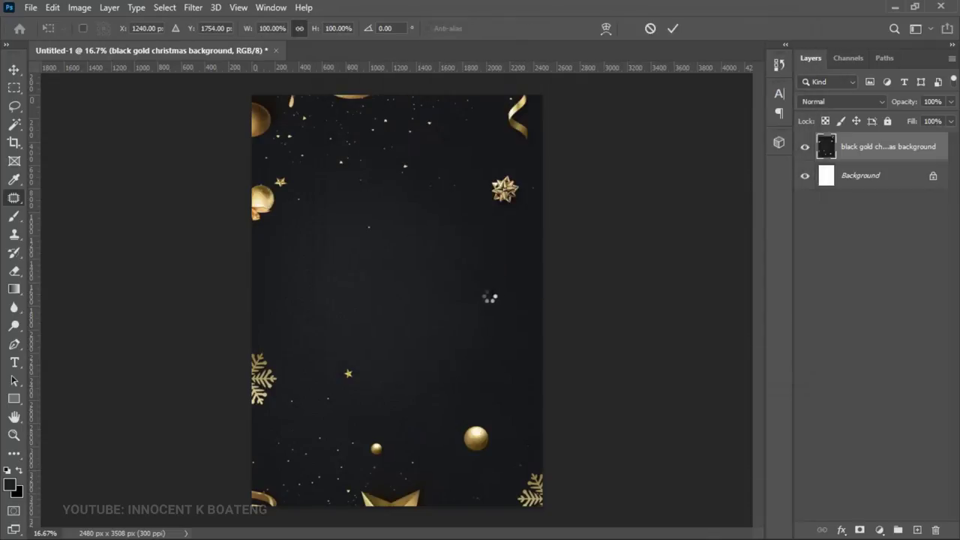
key("Return")
Move the flowers graphic to the upper part of the page and enlarge it to span just over half the page width
key("v")
left_click_drag(472, 324, 417, 114)
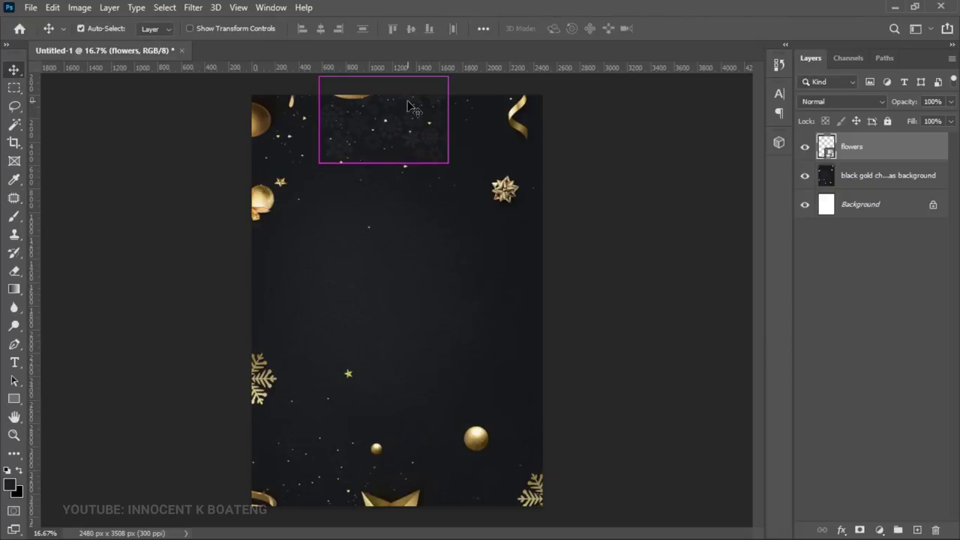
key("ctrl+t")
left_click_drag(448, 210, 513, 278)
left_click_drag(479, 200, 440, 142)
key("Return")
Center the flowers layer horizontally on the canvas and deselect
key("ctrl+a")
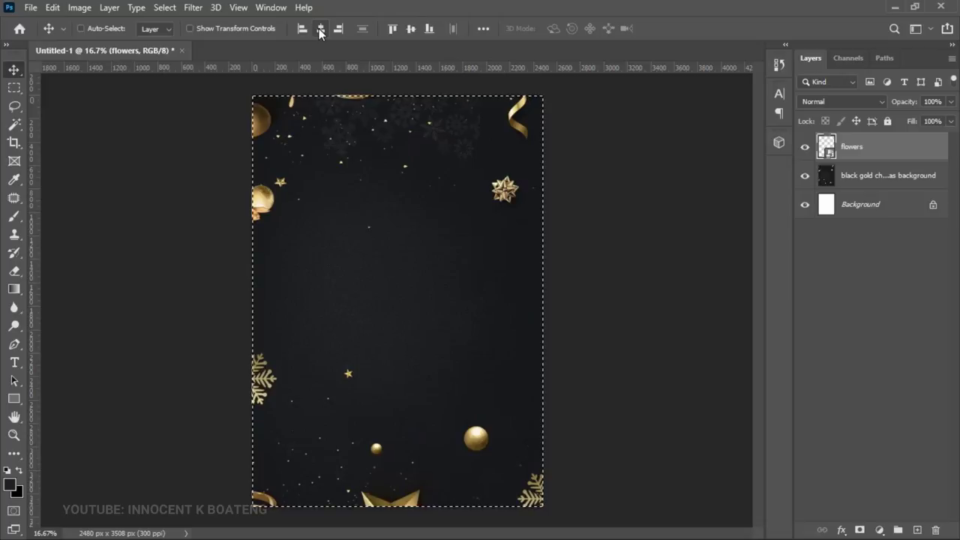
key("ctrl")
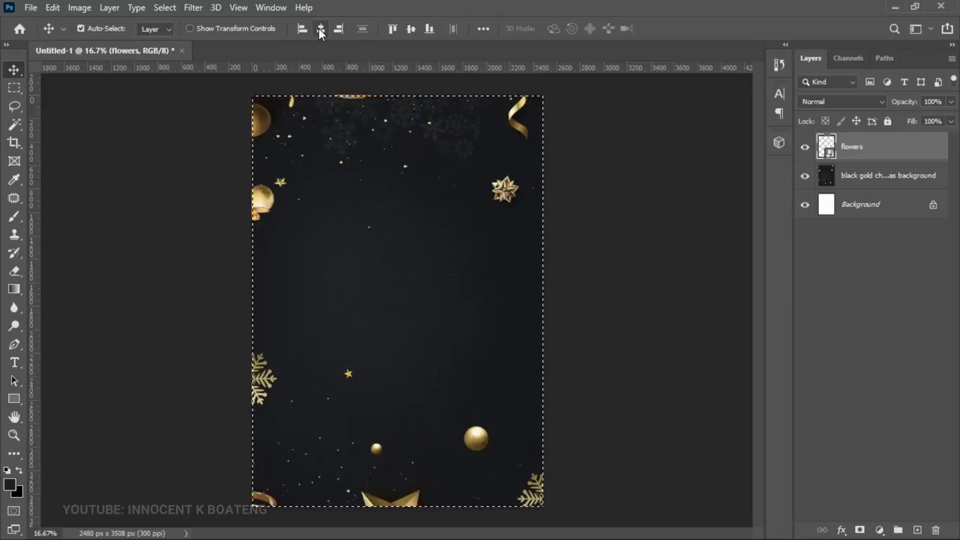
key("ctrl+d")
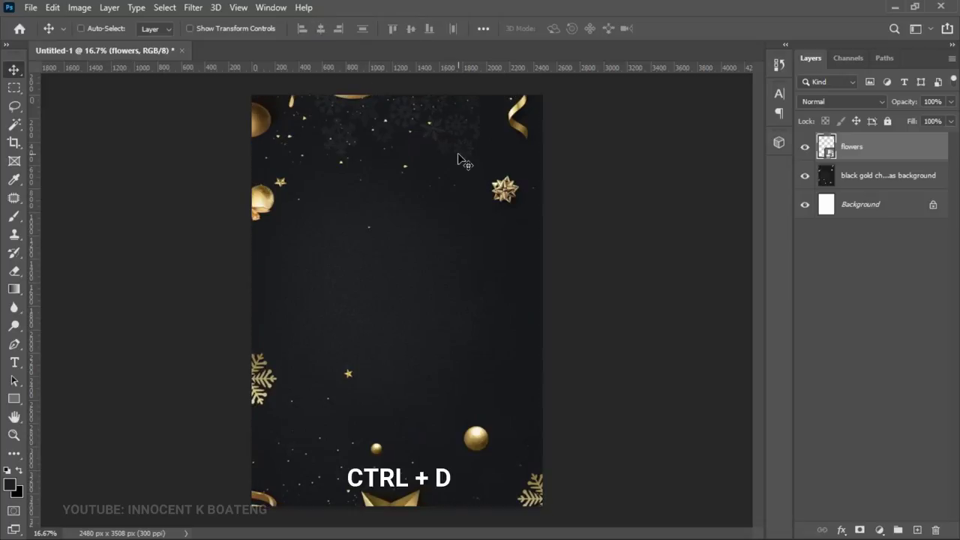
Darken the black gold christmas background layer with Levels, setting the shadow input level to 7
left_click(903, 185)
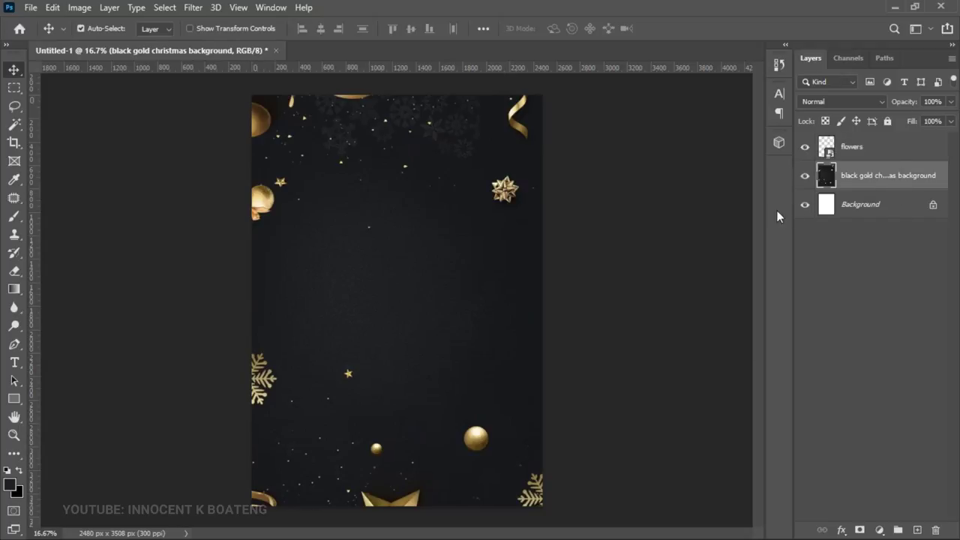
key("ctrl+l")
left_click_drag(651, 266, 650, 266)
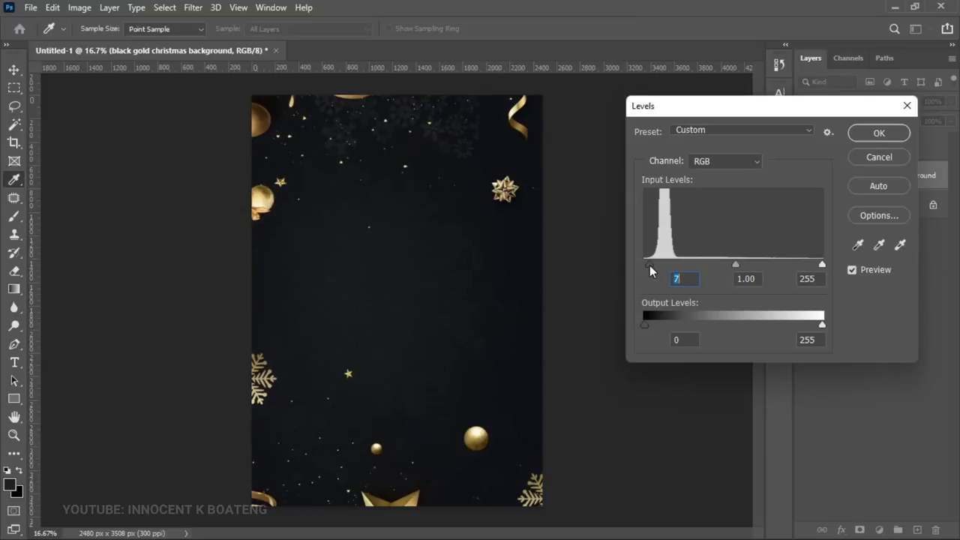
key("Return")
key("v")
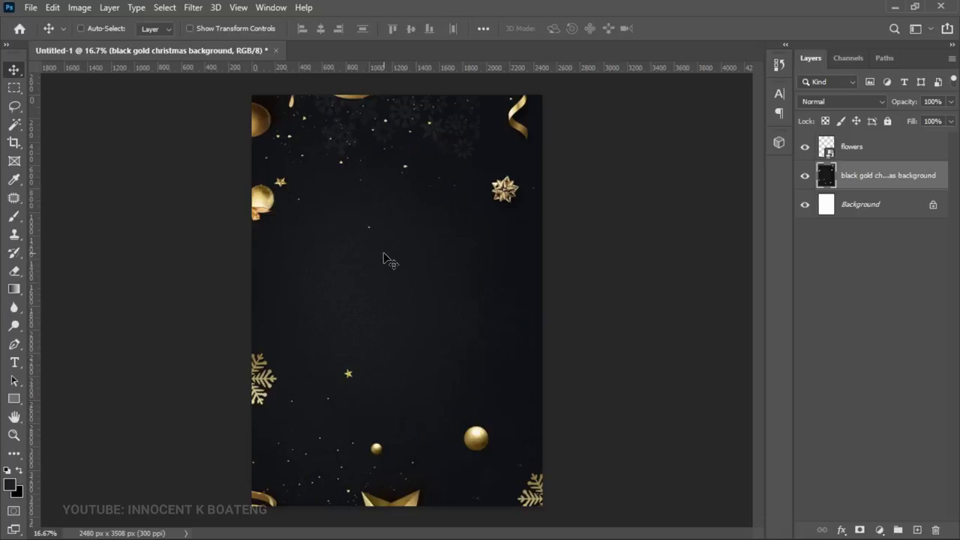
Add an all-caps text layer reading "25TH DEC." above the flowers layer, in the upper middle of the page
key("alt+bracketright")
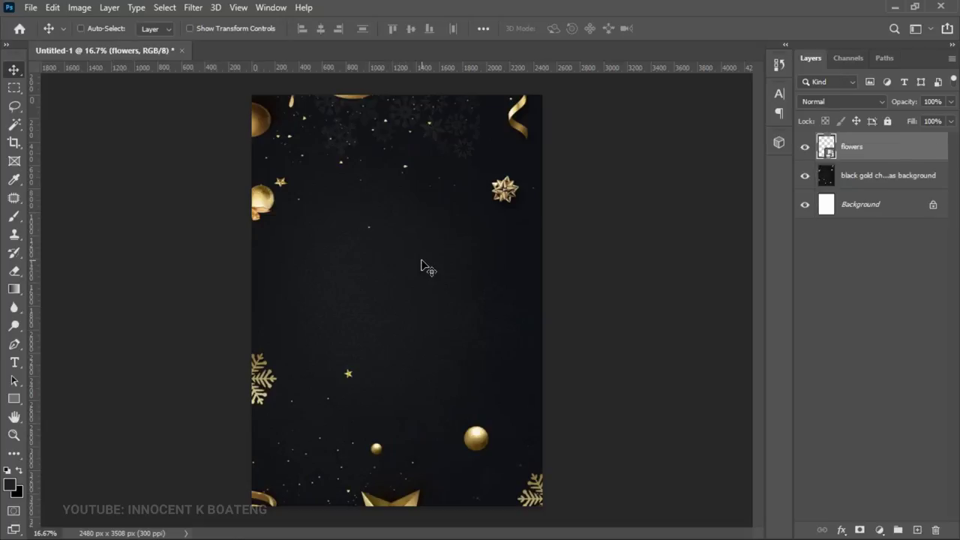
key("t")
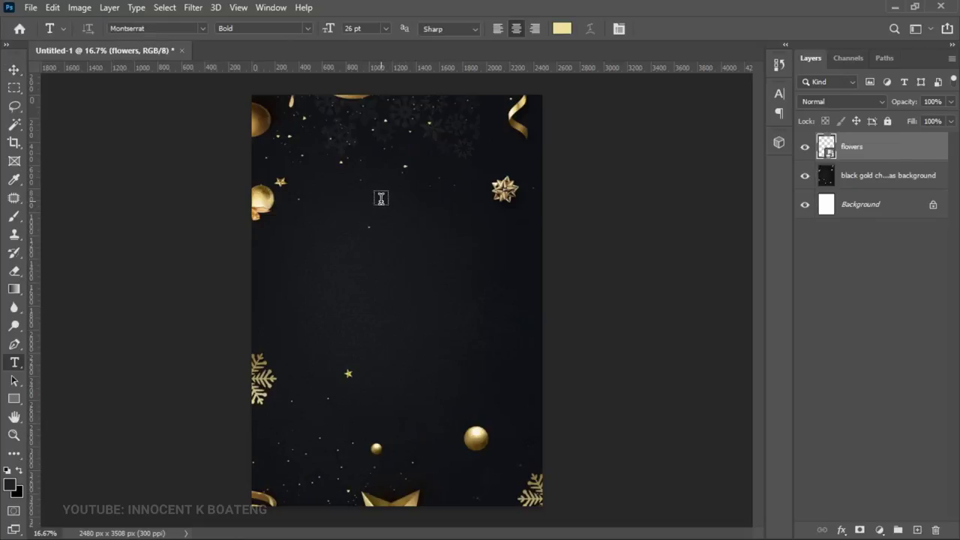
left_click(381, 198)
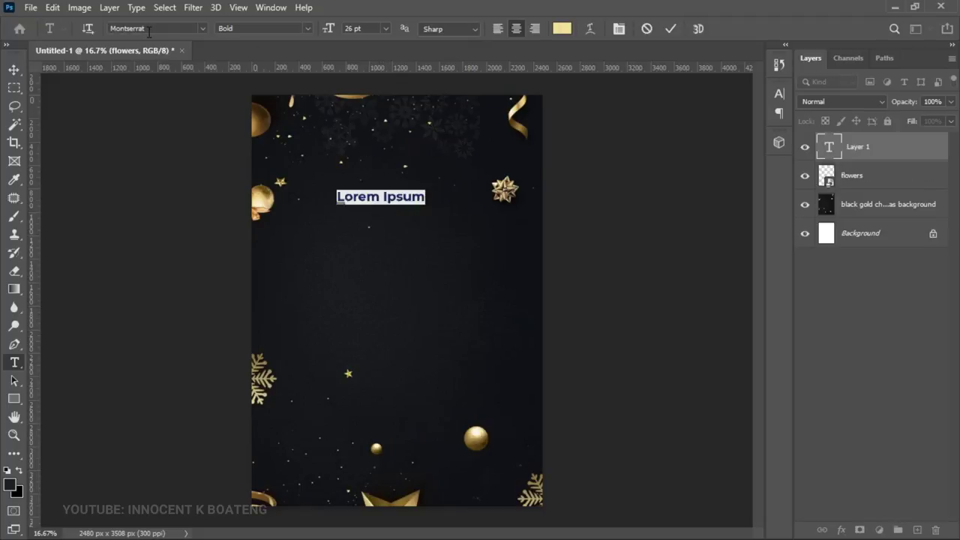
type("25th")
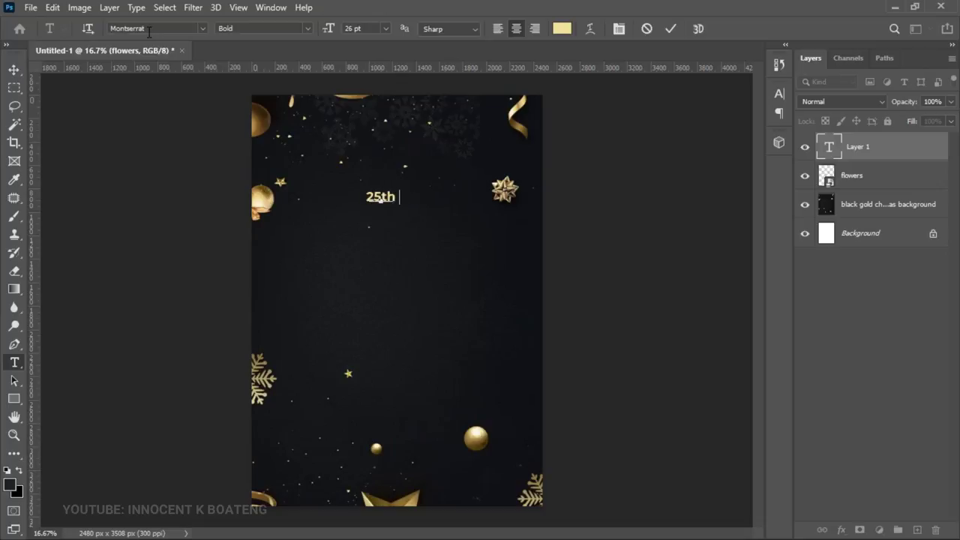
key("ctrl+shift+k")
type("DEC.")
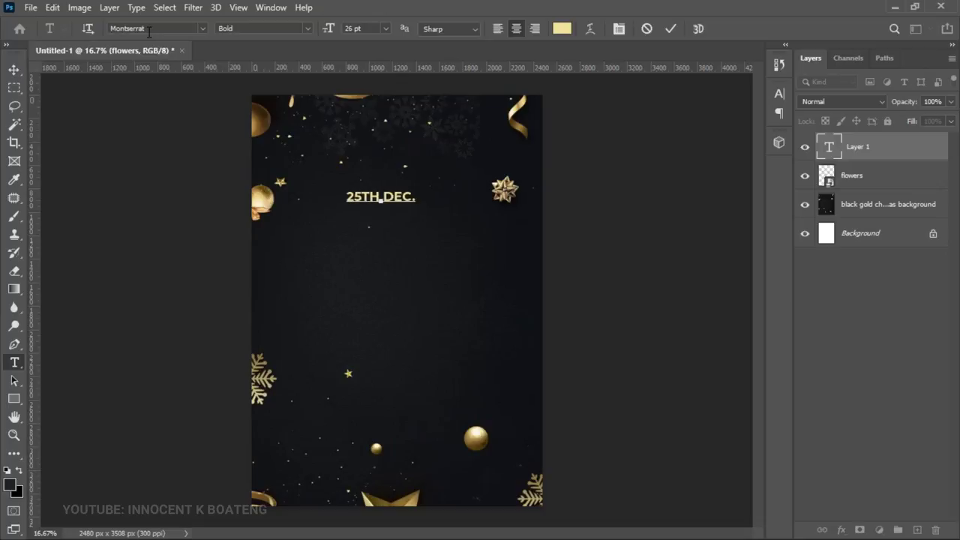
Move the "25TH DEC." text up over the flowers graphic, enlarge it slightly and center it horizontally on the page
left_click(14, 69)
left_click_drag(398, 207, 419, 180)
key("ctrl+t")
key("Return")
key("ctrl+a")
left_click(391, 138)
key("ctrl+d")
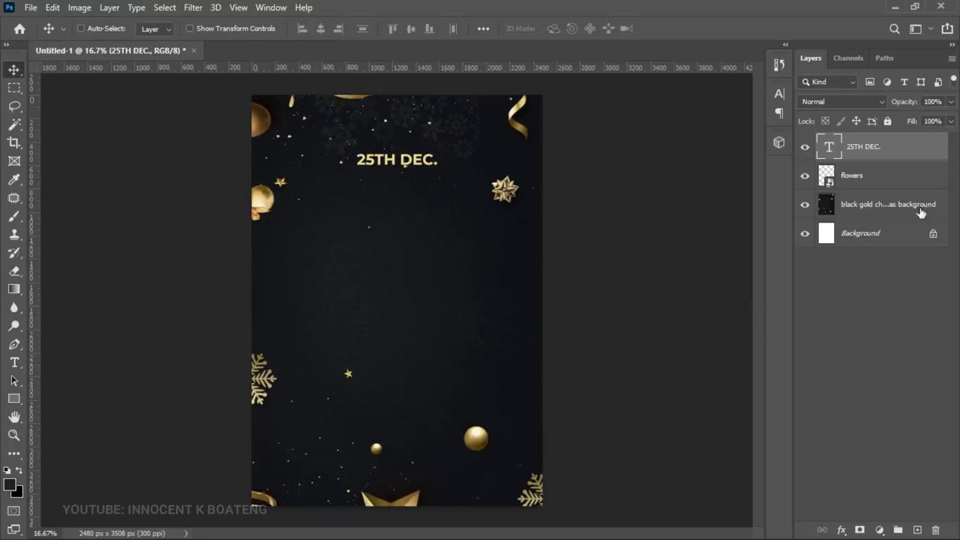
Add a Gradient Overlay to the "25TH DEC." text layer with its starting color stop set to #a3753a
right_click(937, 152)
left_click(812, 21)
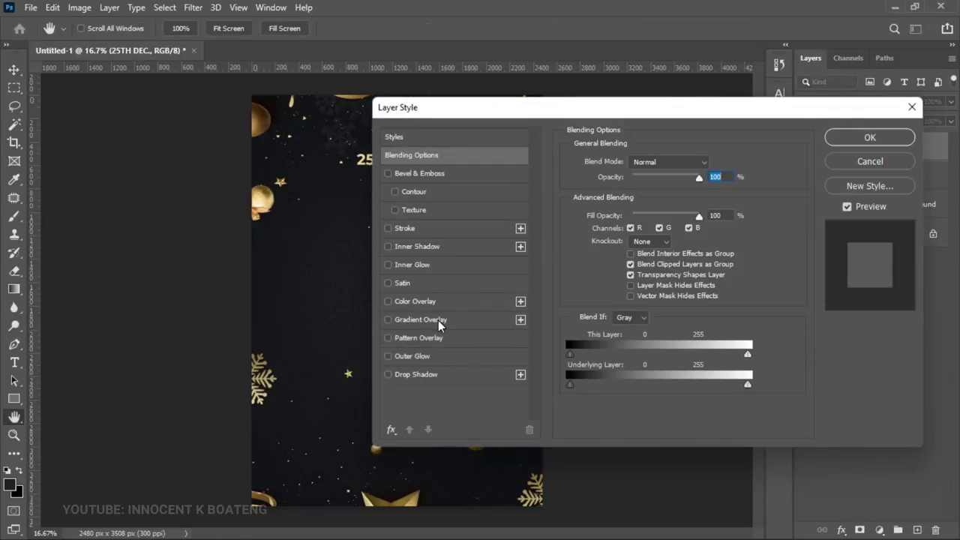
left_click(420, 320)
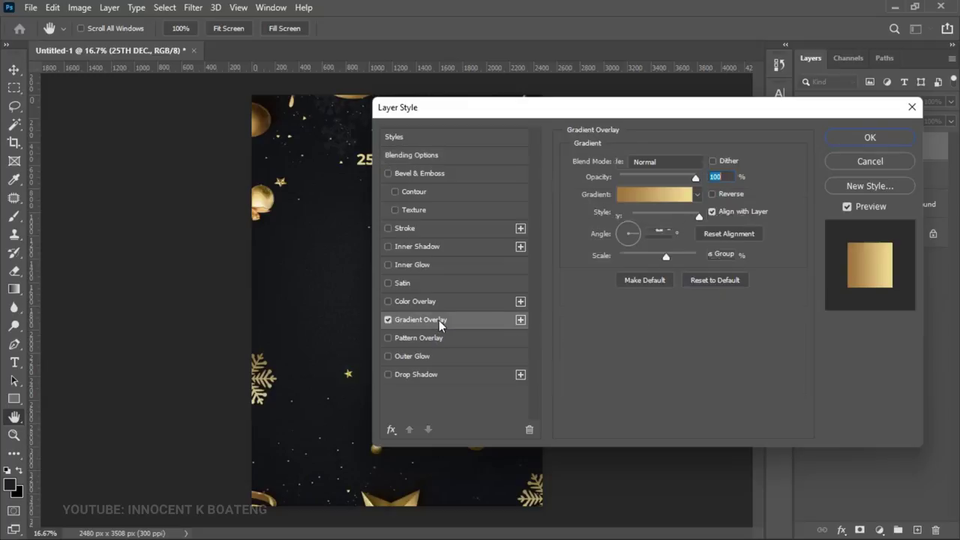
left_click(654, 194)
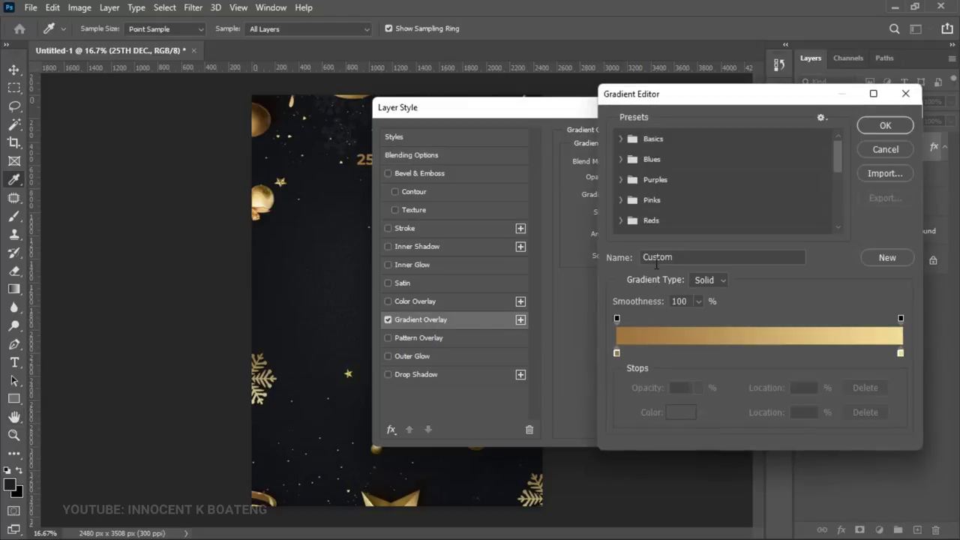
left_click(617, 352)
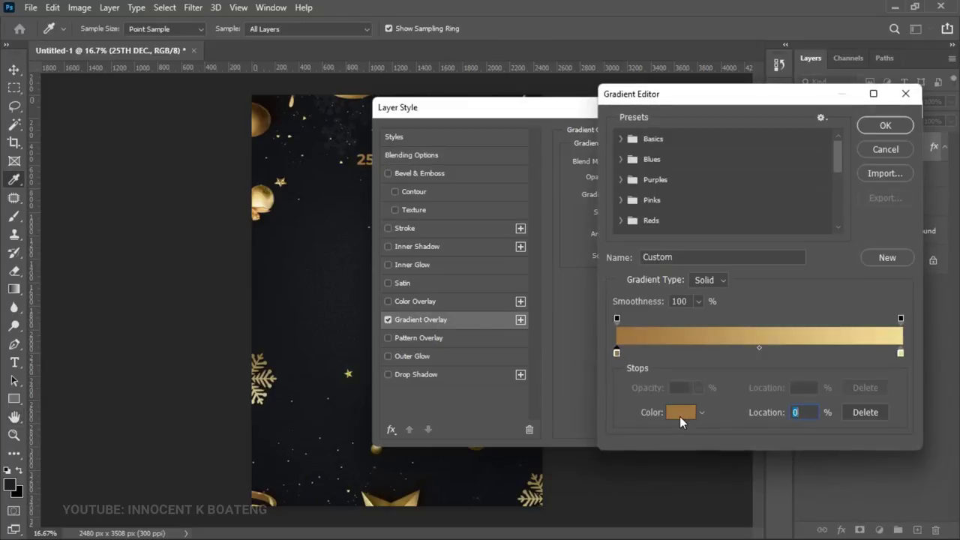
left_click(681, 412)
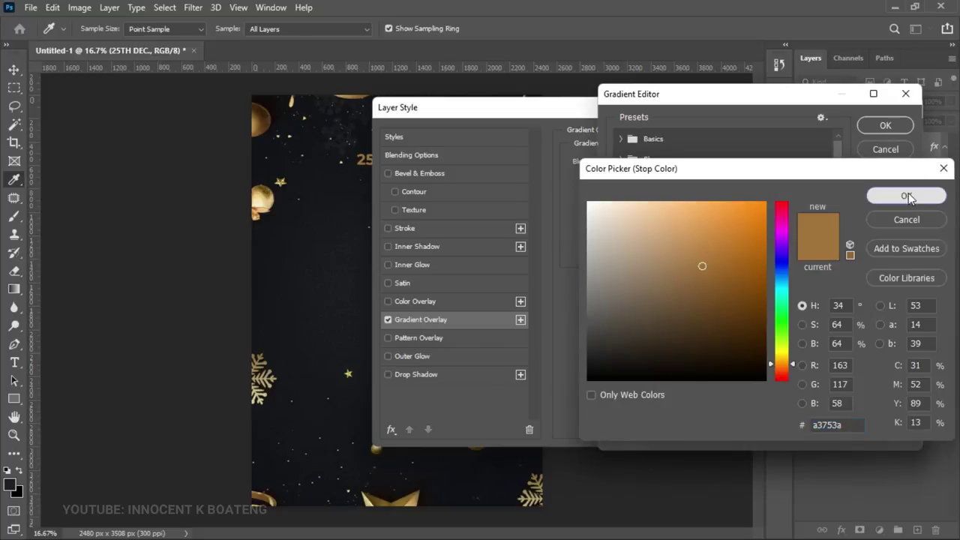
left_click(906, 196)
Use pale gold for the gradient's end stop at 100% and apply the linear overlay to the "25TH DEC." text
left_click(901, 353)
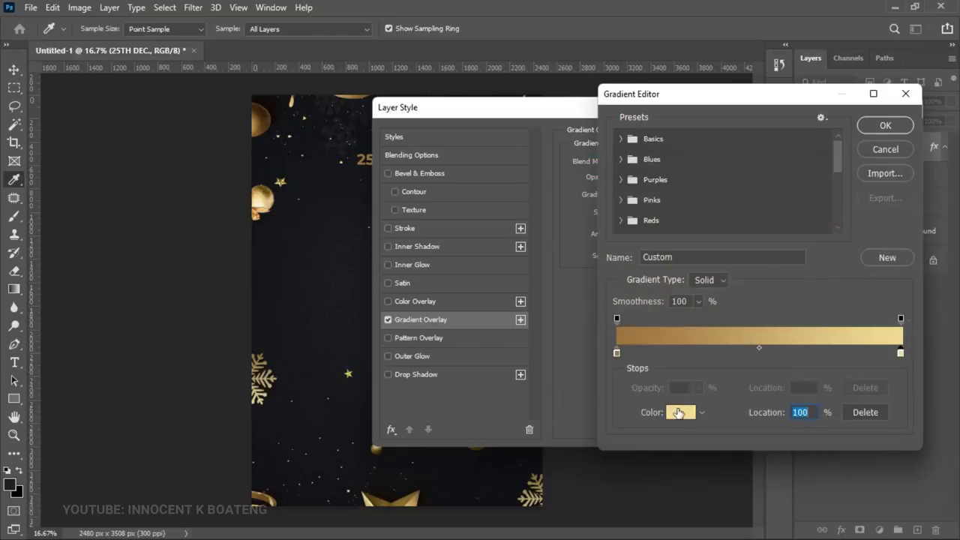
left_click(680, 413)
left_click(906, 195)
left_click(885, 126)
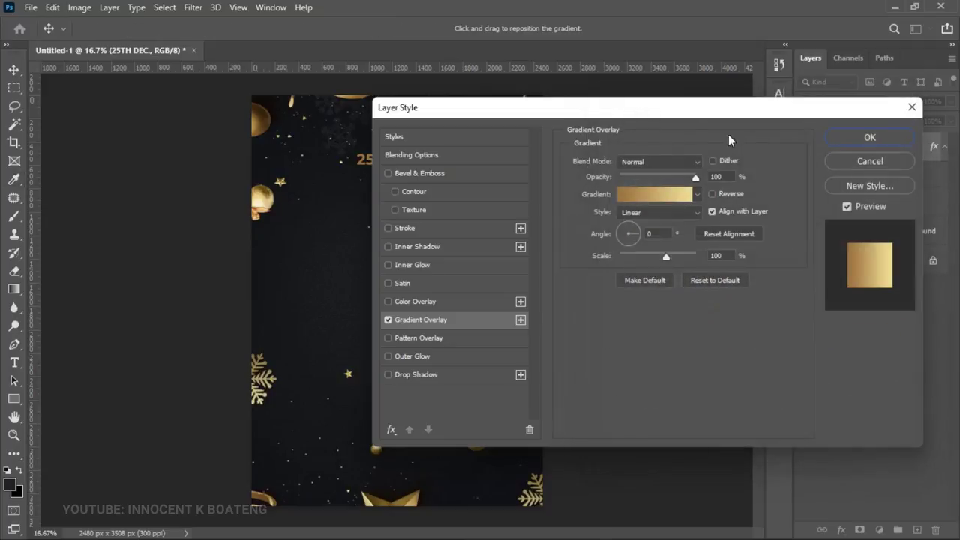
left_click_drag(646, 107, 714, 171)
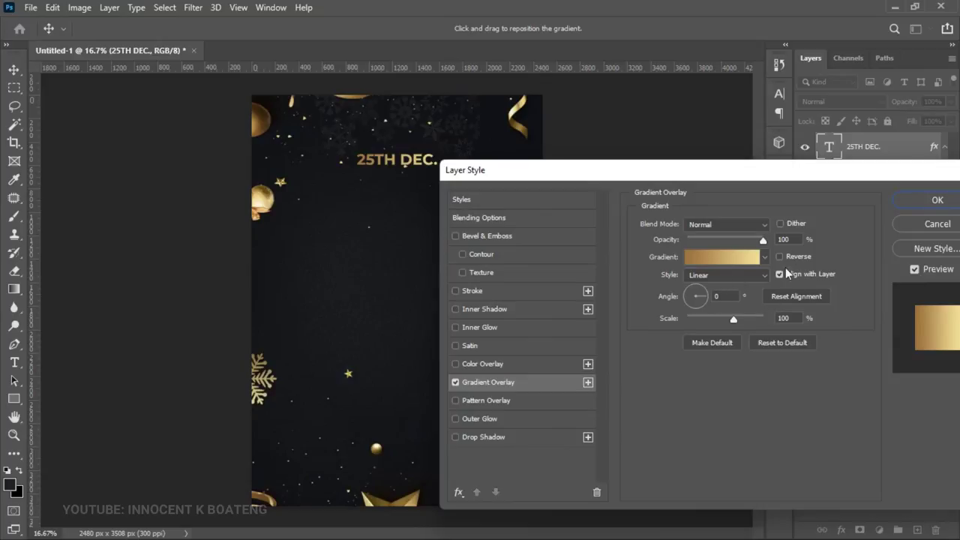
left_click_drag(765, 184, 609, 179)
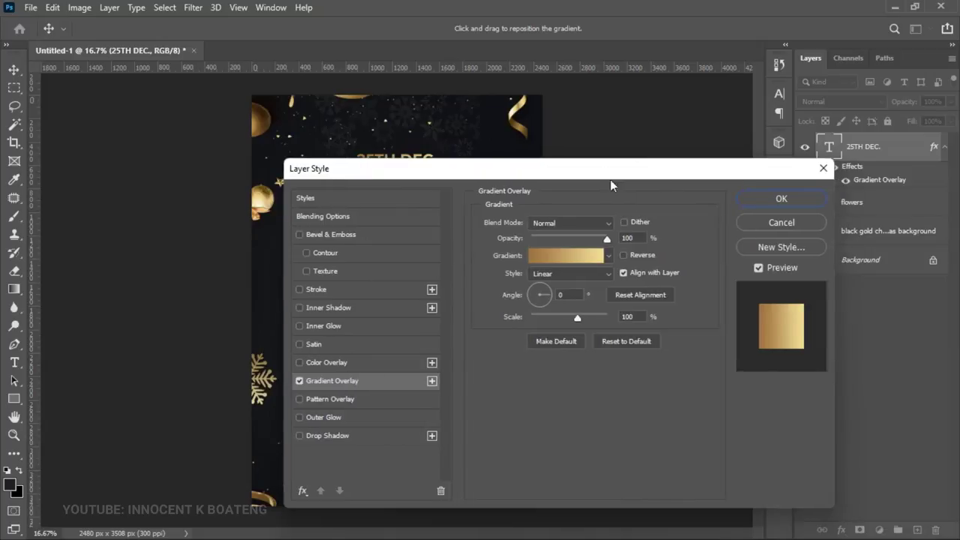
left_click(794, 198)
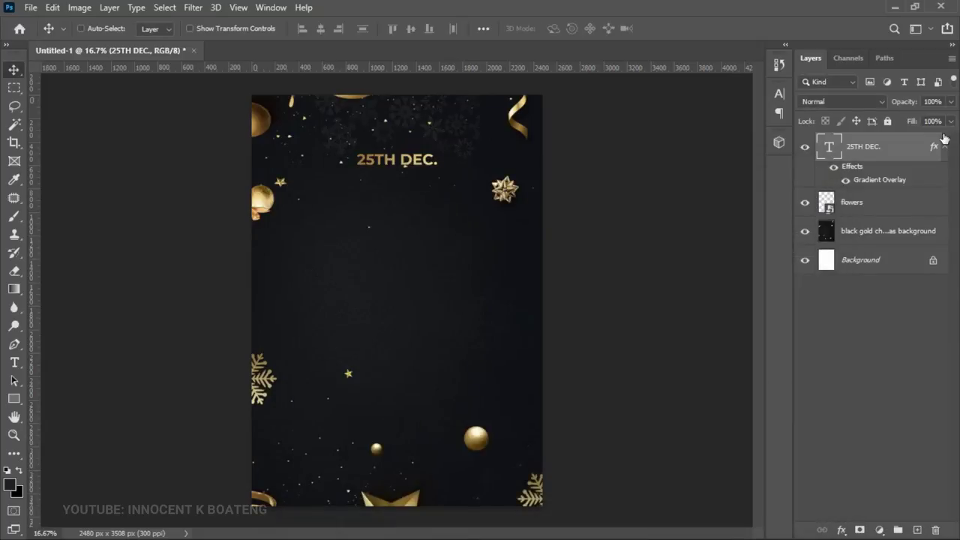
Collapse the layer's effects list and place a duplicate of the "25TH DEC." text directly below the original
left_click(947, 145)
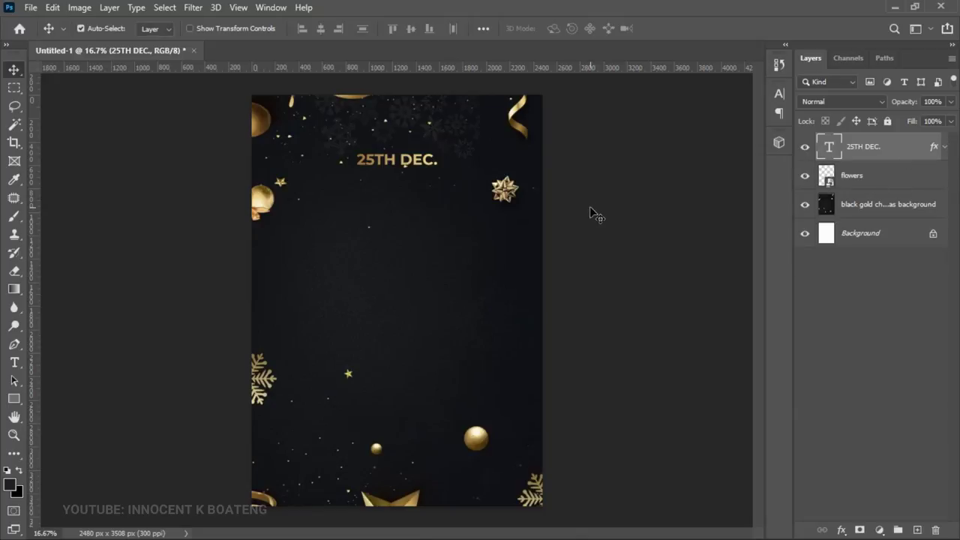
key("ctrl+j")
left_click_drag(416, 159, 417, 183)
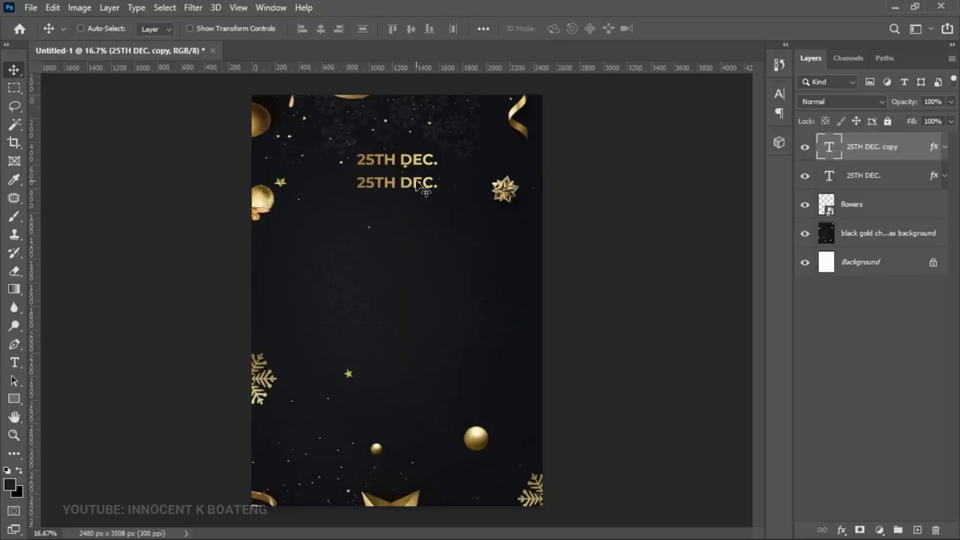
Replace the duplicate's text with "ROOF TOP BAR & PUB PRESENTS" copied as two lines from the Notepad file
double_click(424, 190)
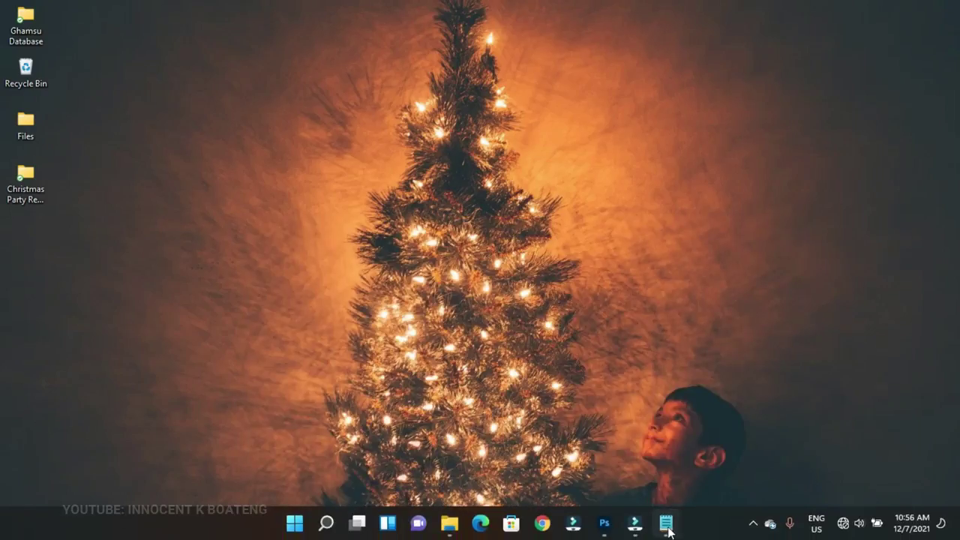
left_click(664, 525)
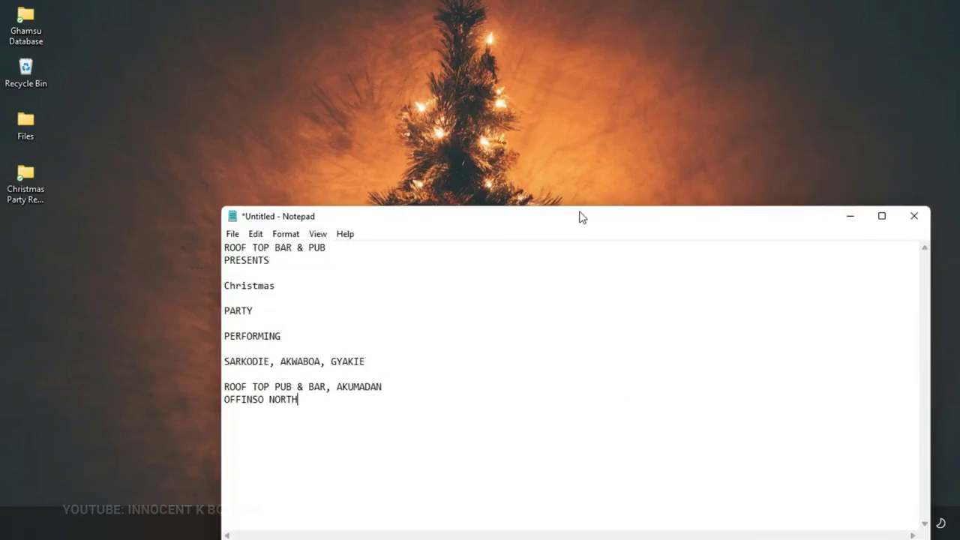
left_click_drag(327, 269, 195, 247)
key("ctrl+c")
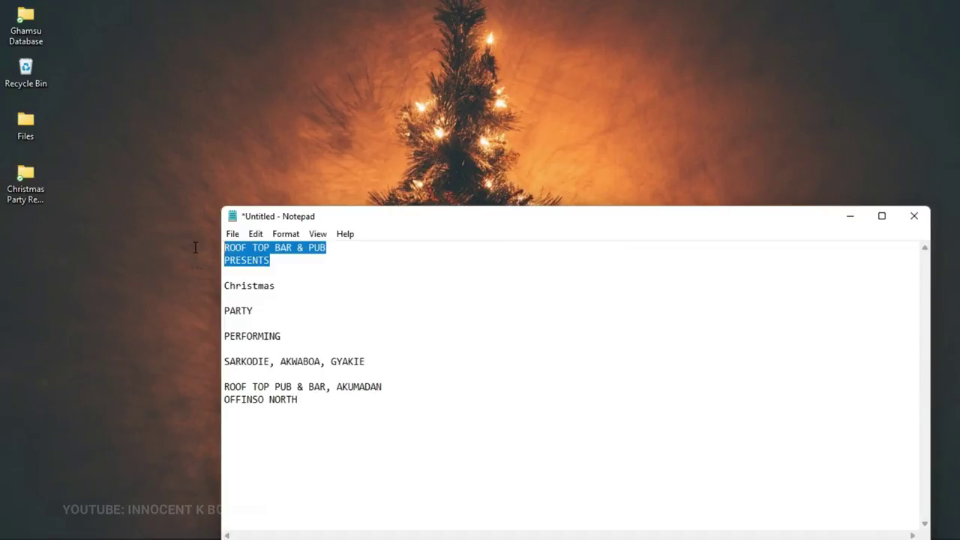
left_click(851, 218)
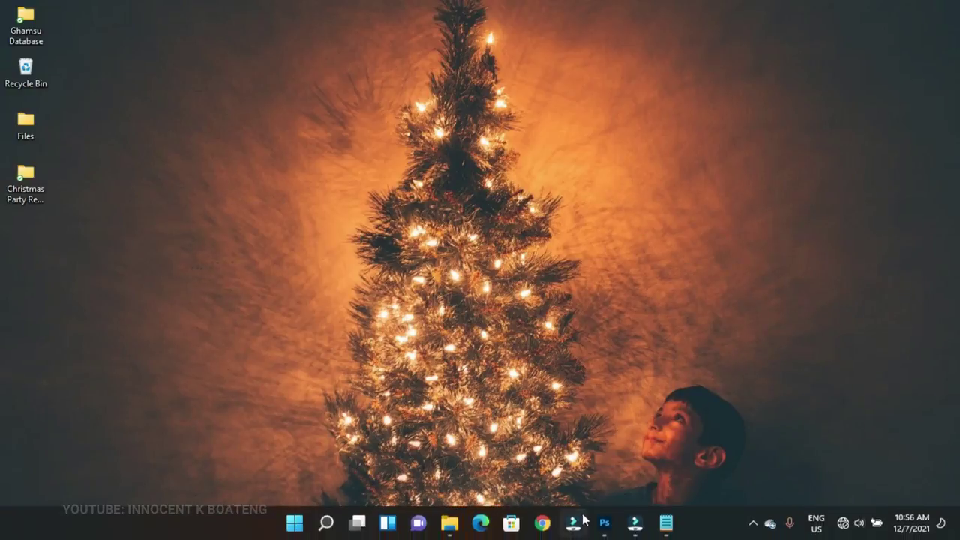
left_click(606, 524)
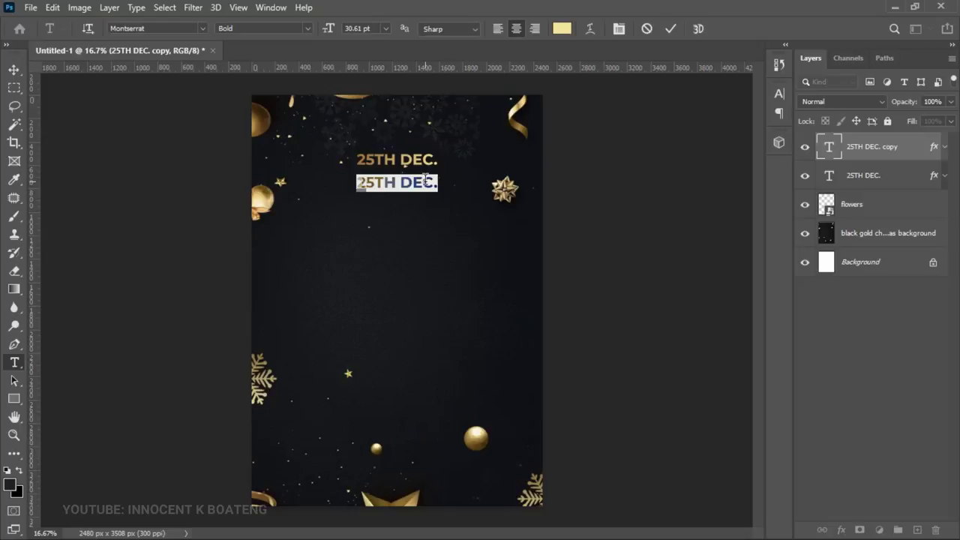
key("ctrl+v")
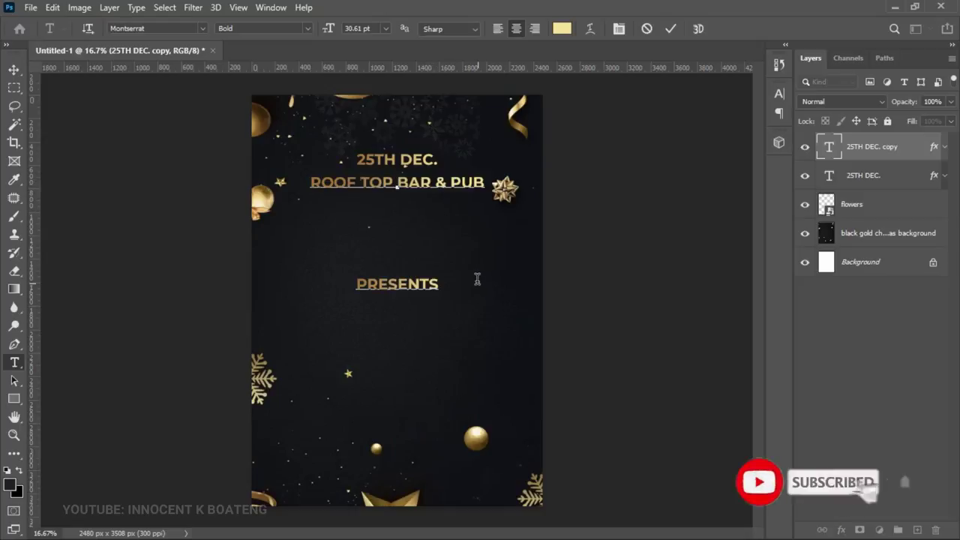
Format the "ROOF TOP BAR & PUB PRESENTS" text as Montserrat SemiBold with 35 pt leading
key("ctrl+a")
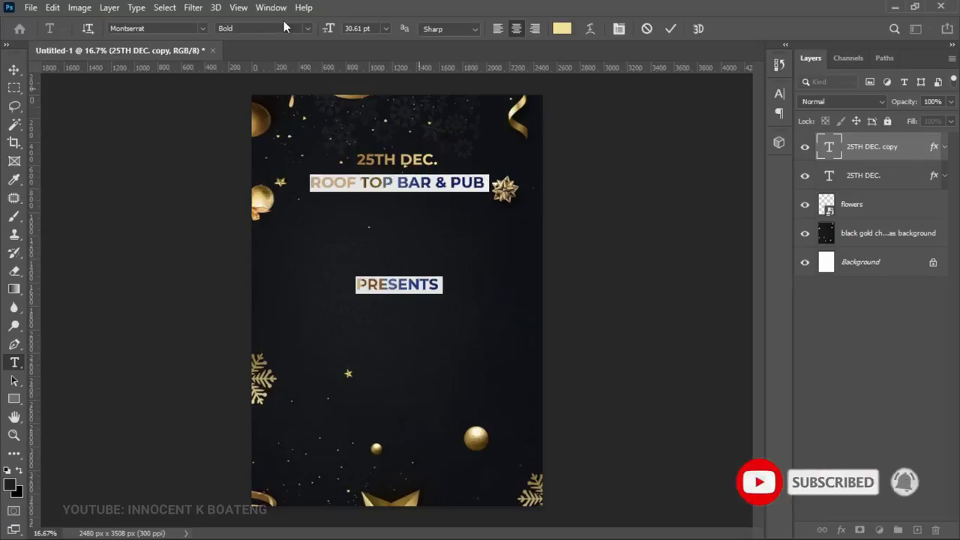
left_click(305, 27)
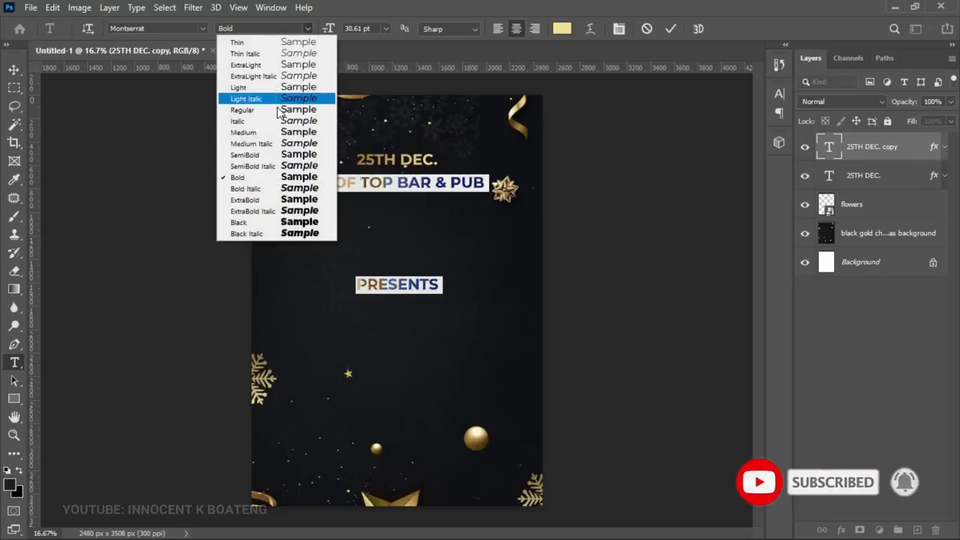
left_click(288, 154)
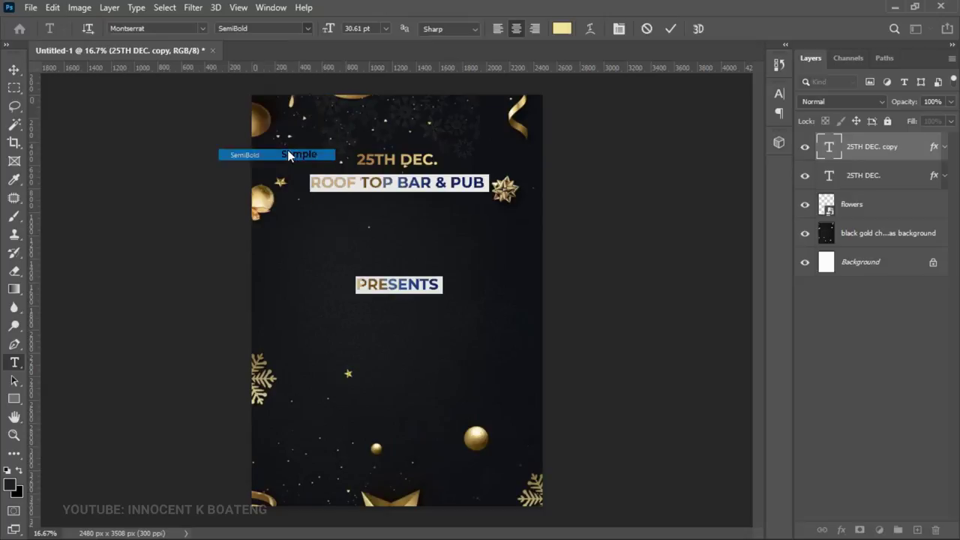
left_click(618, 29)
left_click_drag(702, 131, 577, 128)
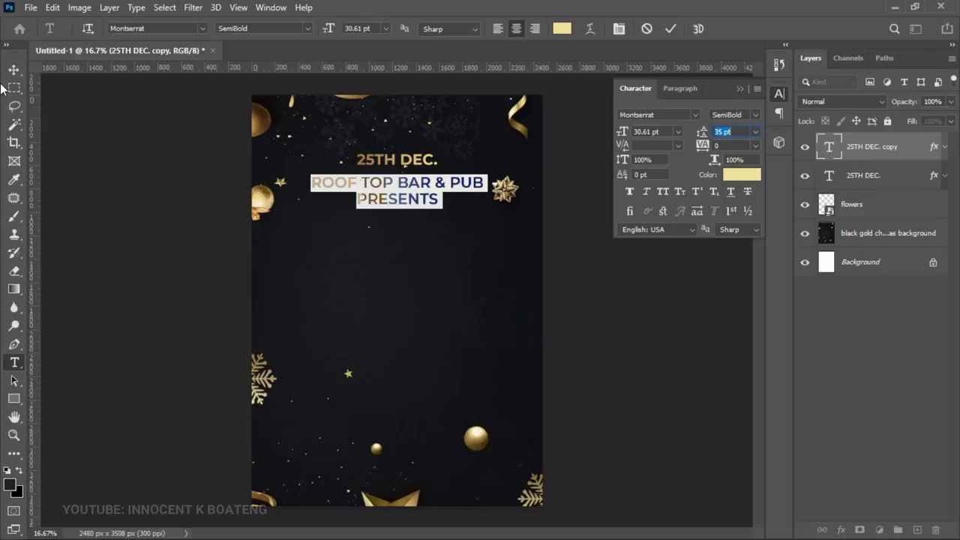
left_click(14, 69)
left_click(739, 89)
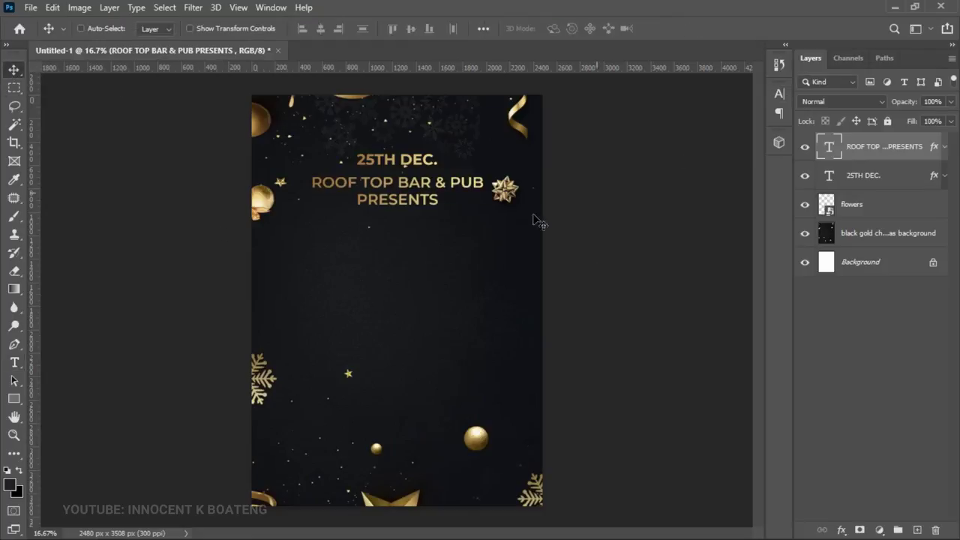
Move the "25TH DEC." text up slightly and bring the "ROOF TOP BAR & PUB PRESENTS" text up close beneath it
right_click(399, 163)
left_click(409, 171)
mouse_move(408, 171)
left_mouse_down()
mouse_move(410, 156)
mouse_move(418, 180)
mouse_move(418, 170)
left_mouse_up()
right_click(402, 184)
left_click(418, 186)
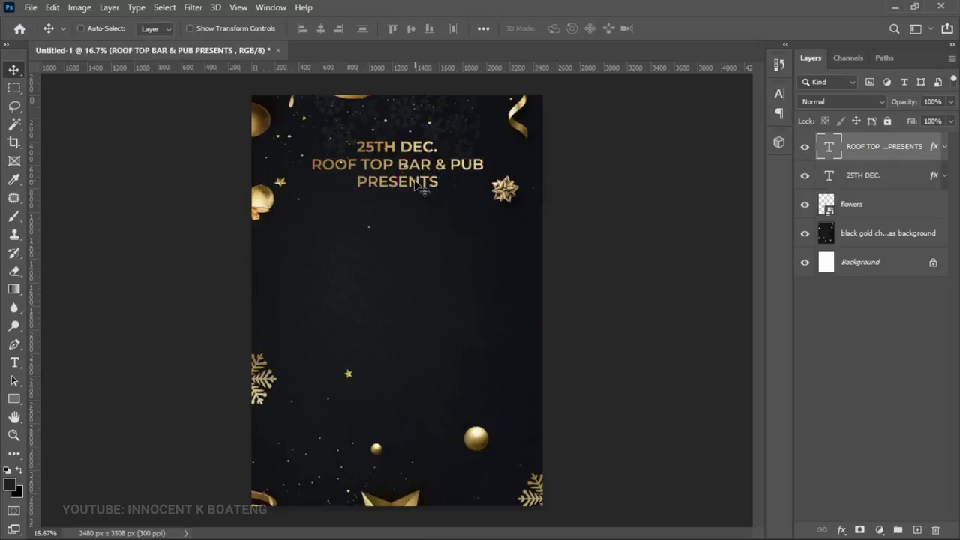
key("shift+Down")
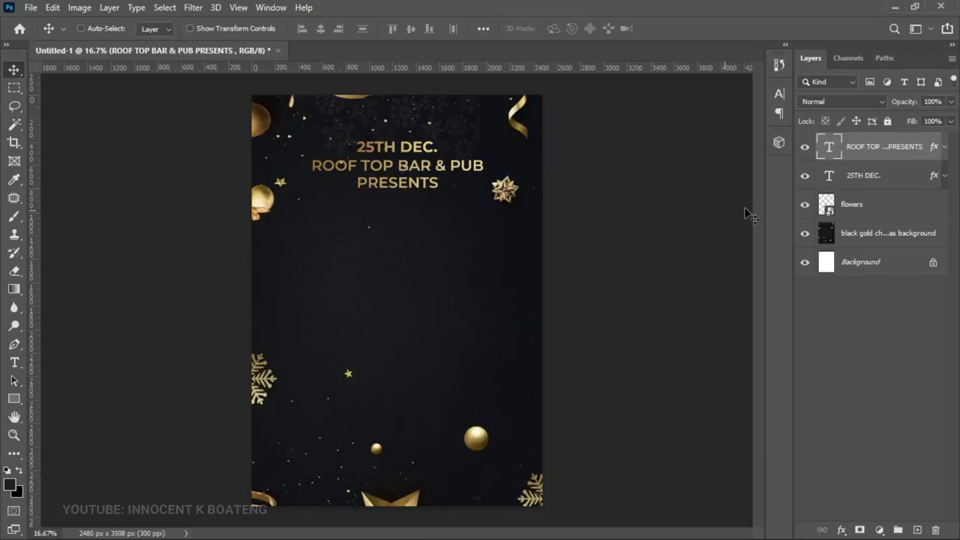
Place the Golden ribbon image from the Christmas party resources folder as an embedded object above the text layers
left_click(30, 8)
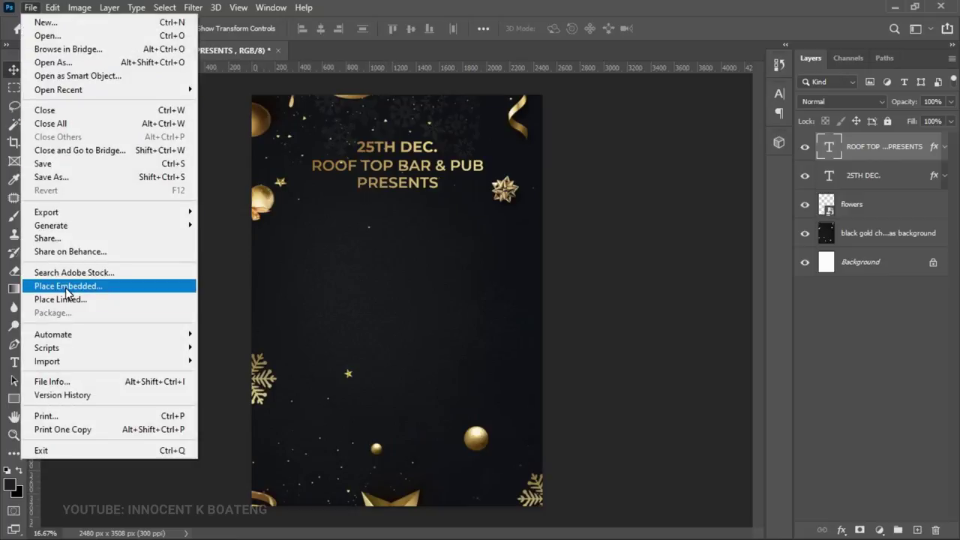
left_click(65, 287)
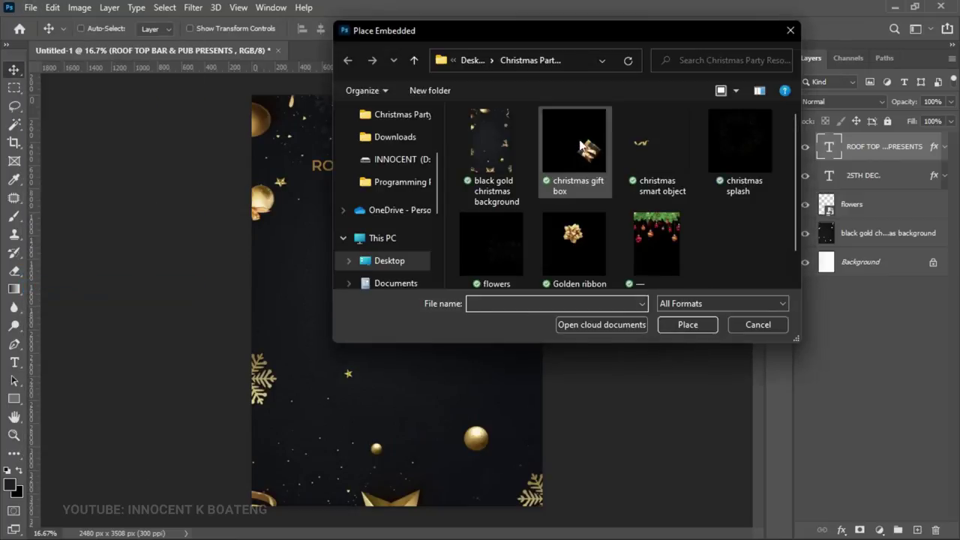
scroll(599, 180, "down", 1)
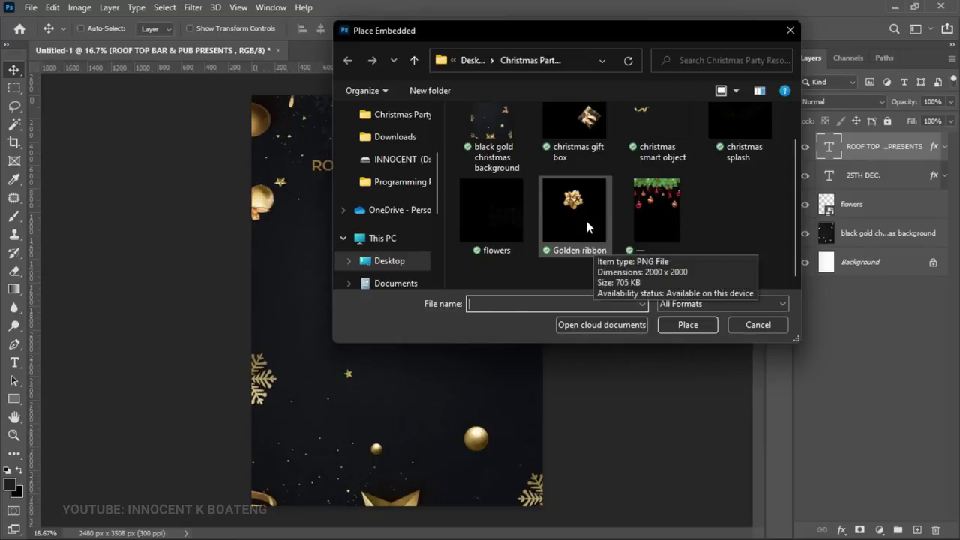
double_click(585, 218)
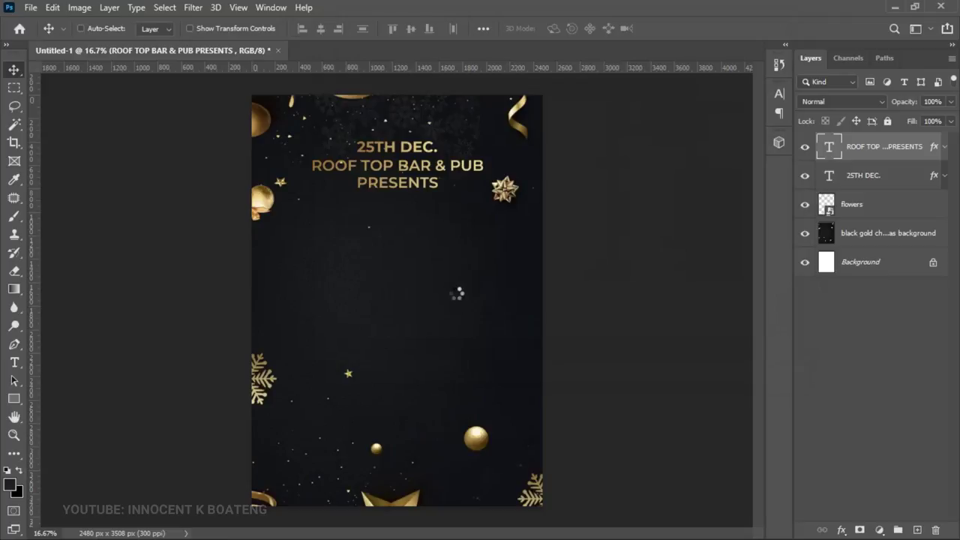
key("Return")
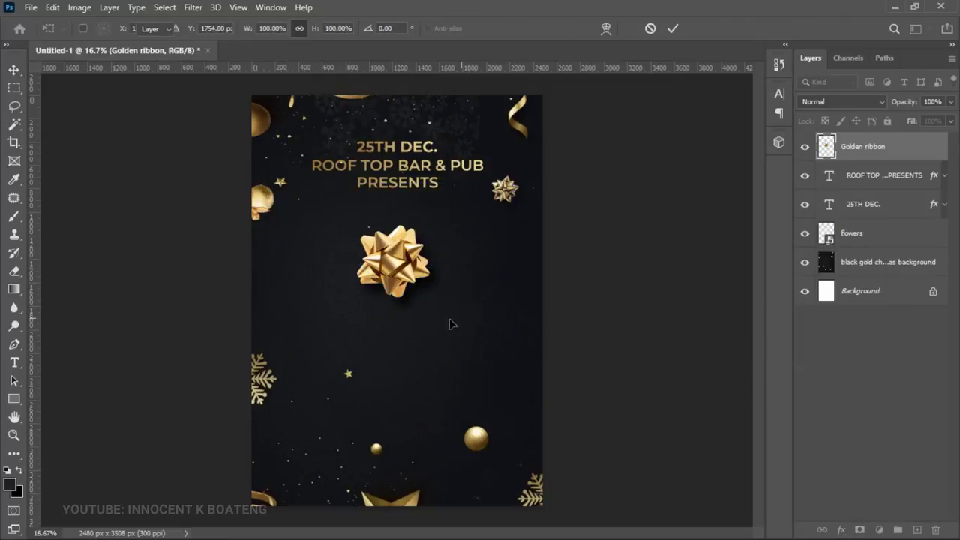
Move the golden ribbon up to just beneath the "PRESENTS" line
key("shift+Up")
key("shift+Up")
key("shift+Up")
key("shift+Up")
key("shift+Up")
key("shift+Up")
key("shift+Up")
key("shift+Up")
key("shift+Up")
key("shift+Up")
key("shift+Up")
key("shift+Up")
key("shift+Up")
key("shift+Up")
key("shift+Up")
key("shift+Up")
key("shift+Up")
key("shift+Up")
key("shift+Up")
key("shift+Up")
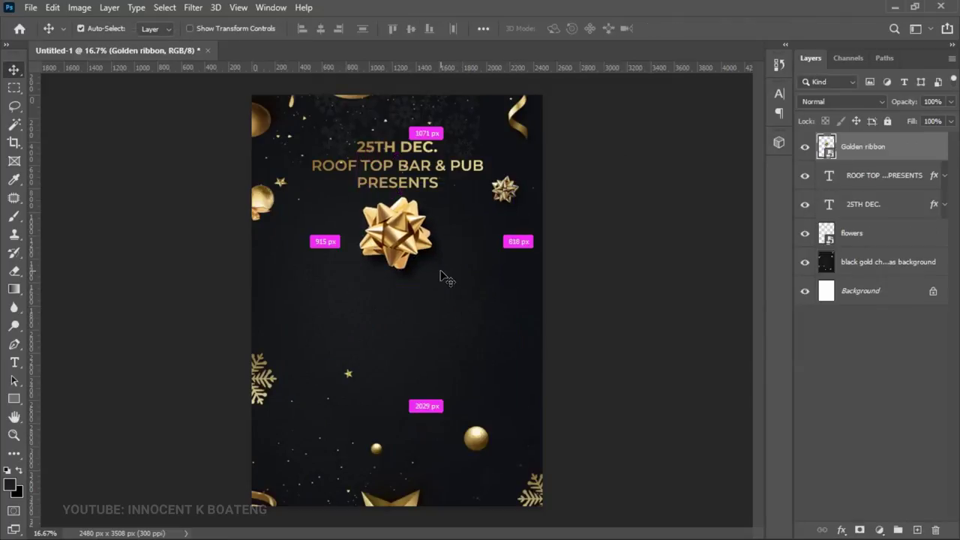
Center the golden ribbon horizontally on the canvas, deselect and fine-tune its vertical position
key("ctrl+a")
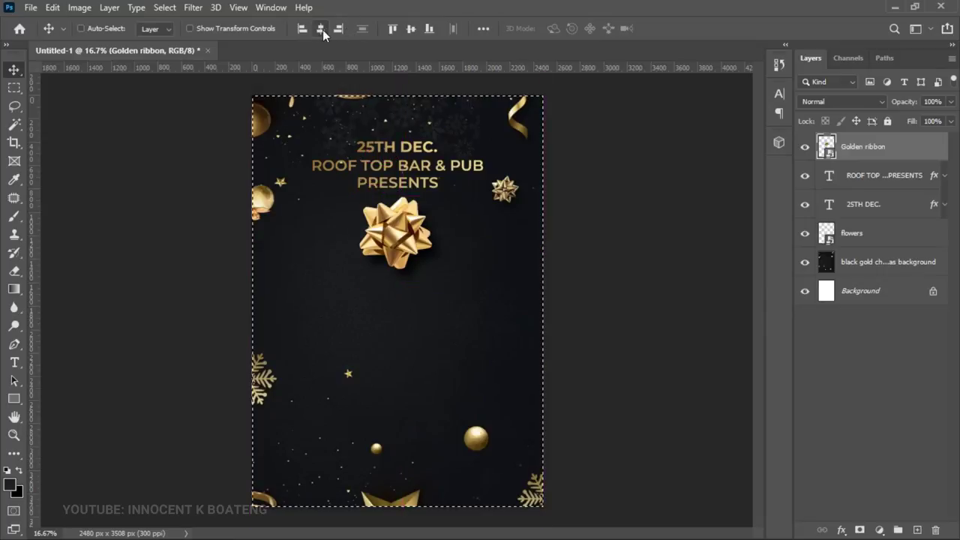
left_click(322, 29)
key("ctrl+d")
mouse_move(448, 268)
left_mouse_down()
mouse_move(453, 249)
mouse_move(450, 261)
left_mouse_up()
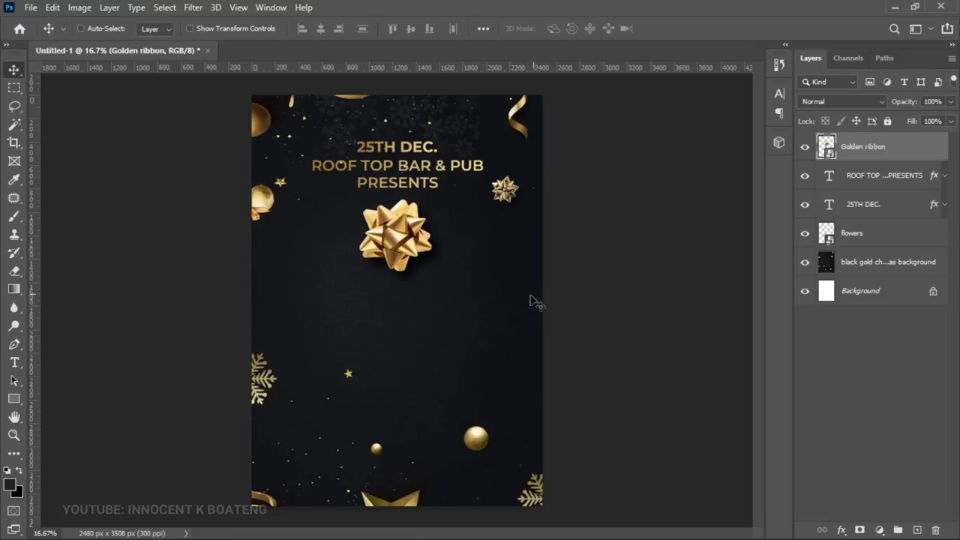
Duplicate the "ROOF TOP BAR & PUB PRESENTS" text layer and place the copy below the golden ribbon
right_click(417, 187)
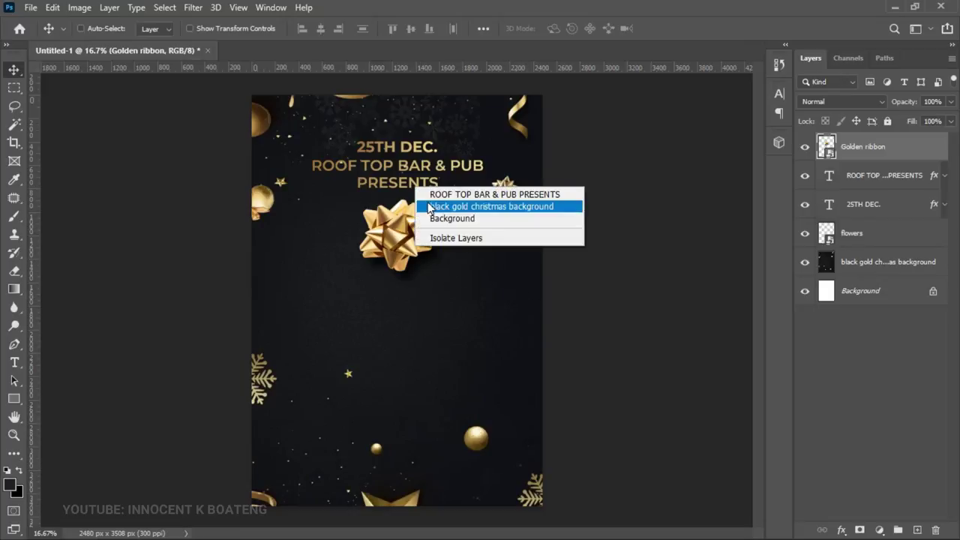
left_click(437, 195)
key("ctrl+j")
left_click_drag(428, 173, 428, 292)
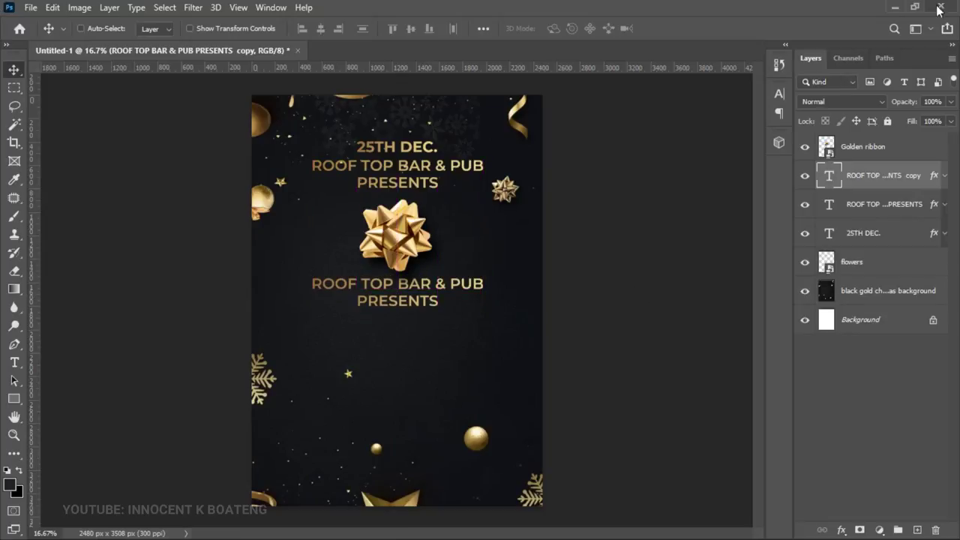
Switch to the Notepad notes and copy the word "Christmas"
left_click(894, 6)
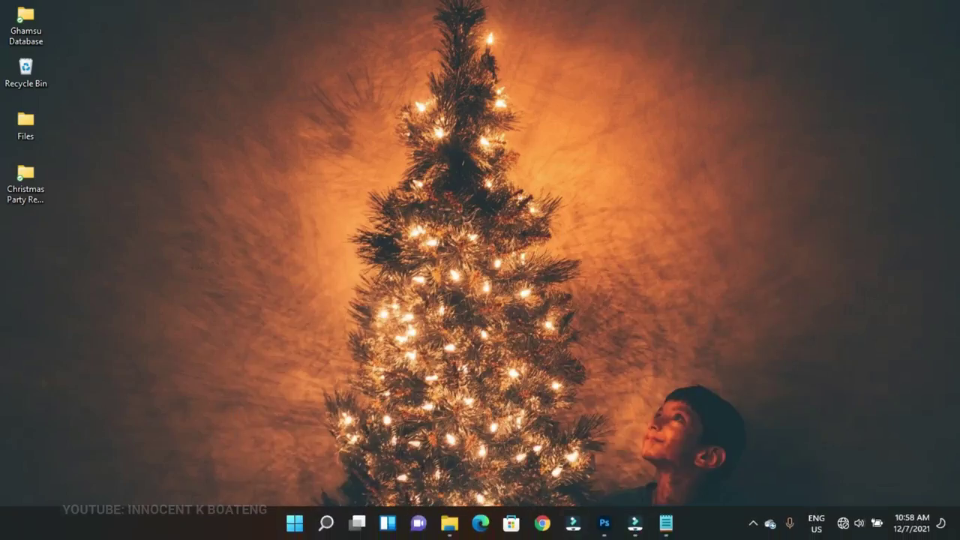
left_click(664, 524)
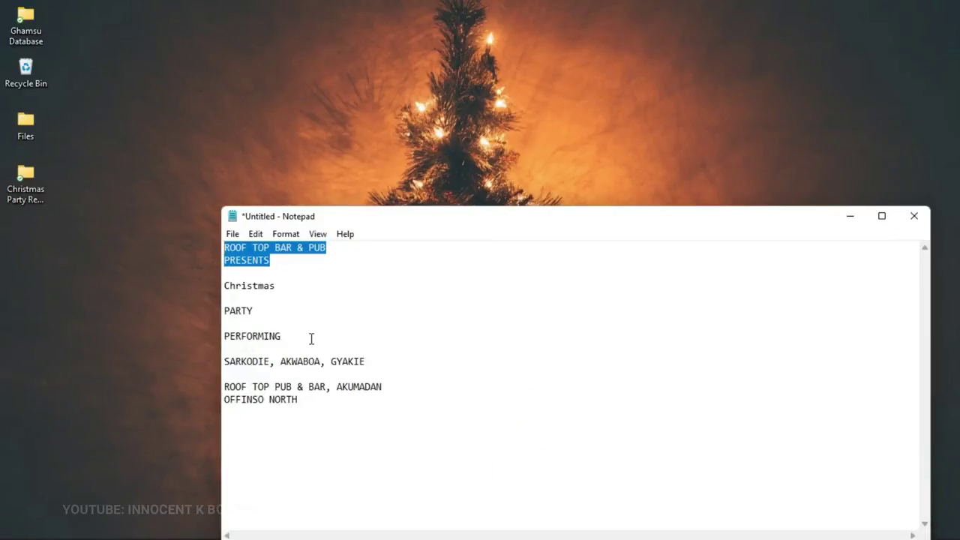
left_click_drag(296, 288, 174, 288)
key("ctrl+c")
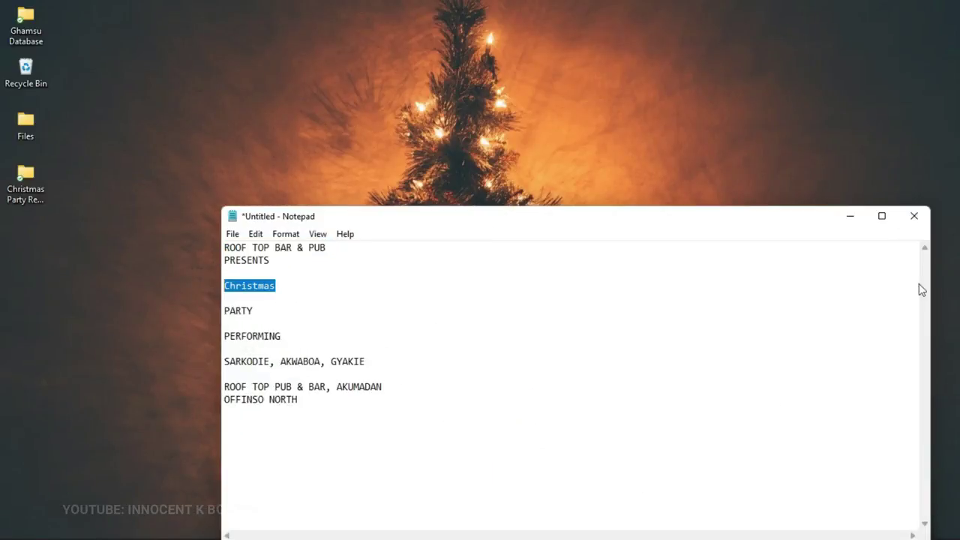
left_click(851, 217)
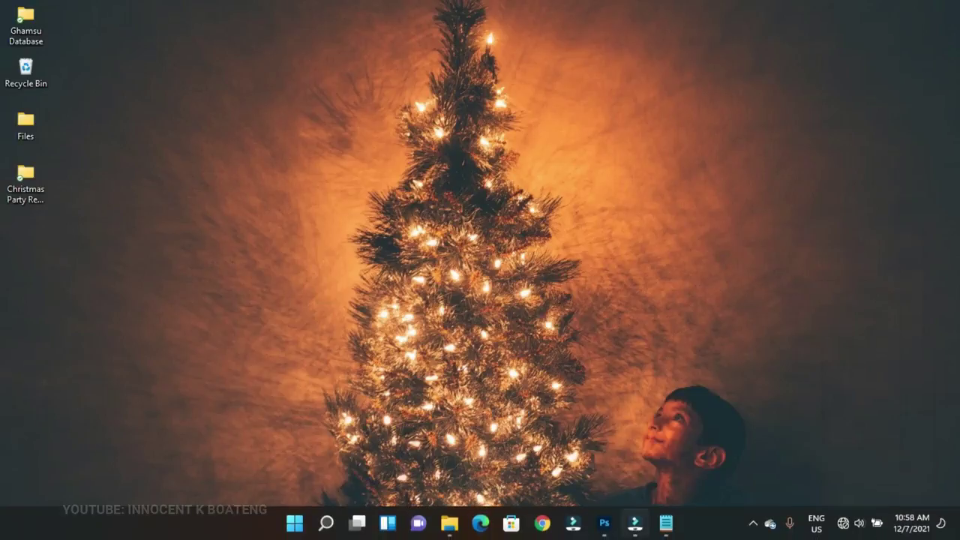
Return to Photoshop and replace the duplicated text below the golden ribbon with the copied "Christmas"
left_click(604, 523)
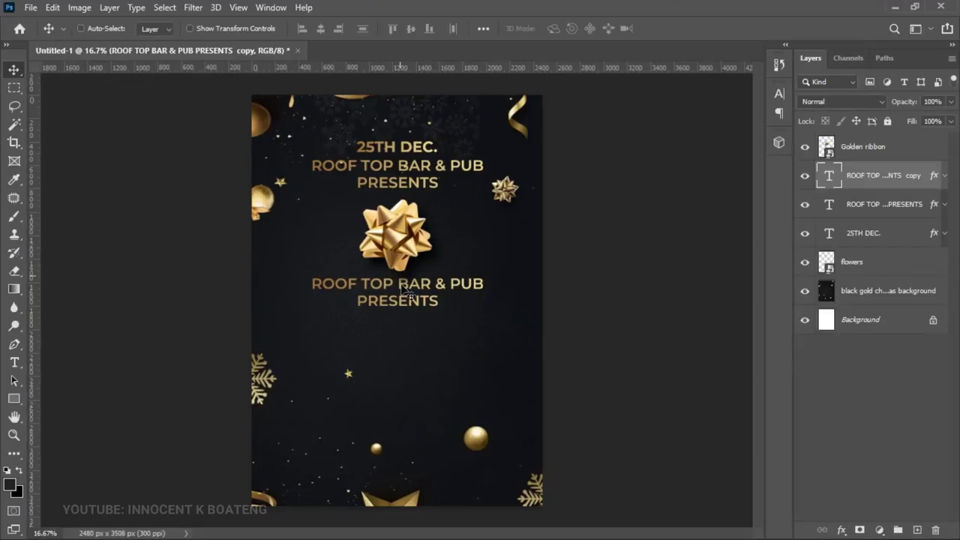
double_click(405, 292)
key("ctrl+v")
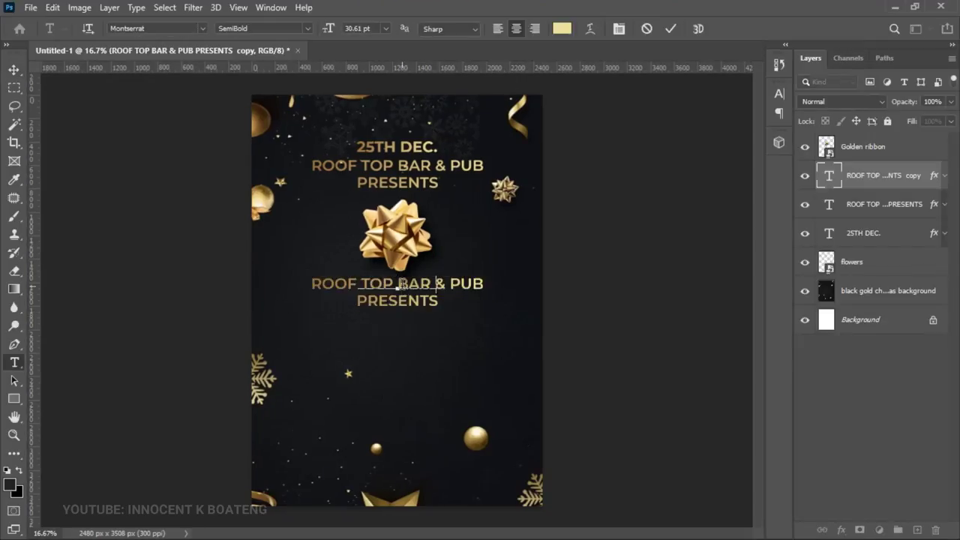
Change the font of the "Christmas" text to Magnolia Sky Regular
double_click(400, 285)
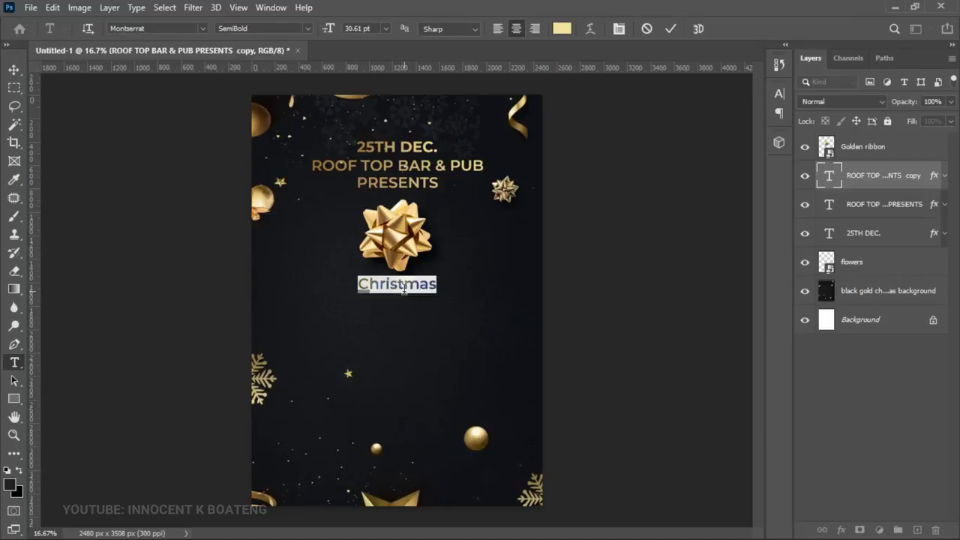
left_click(166, 29)
type("magn")
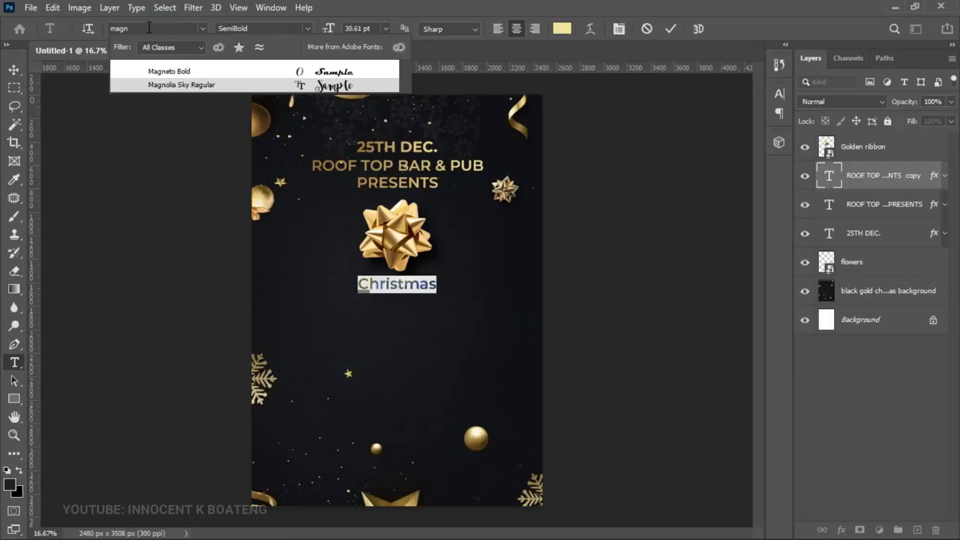
left_click(184, 85)
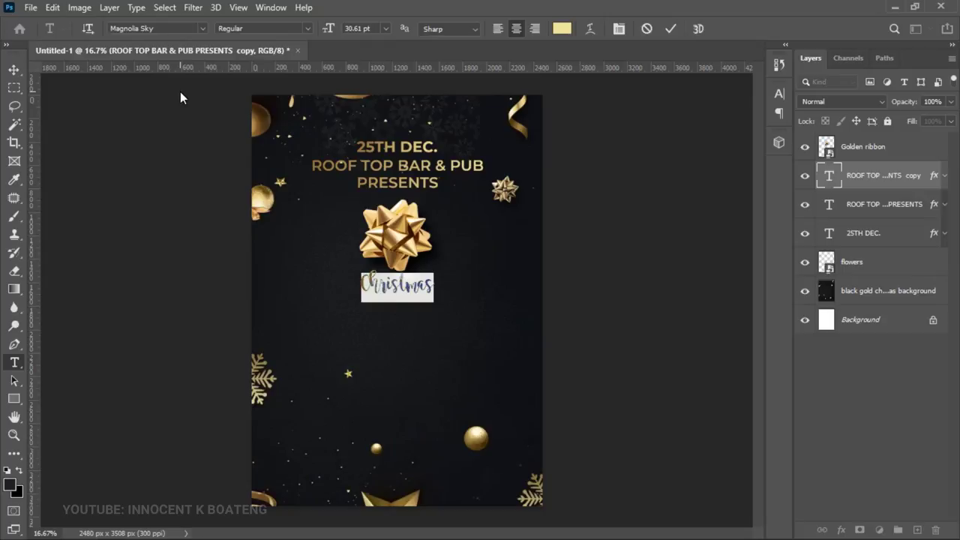
left_click(12, 70)
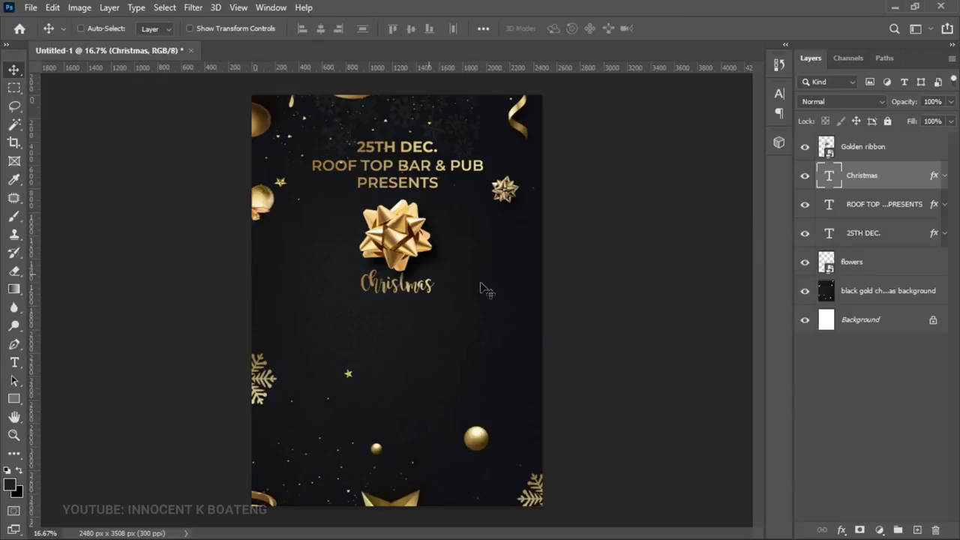
Scale the "Christmas" text up to about 262.5% and center it horizontally on the canvas
key("ctrl")
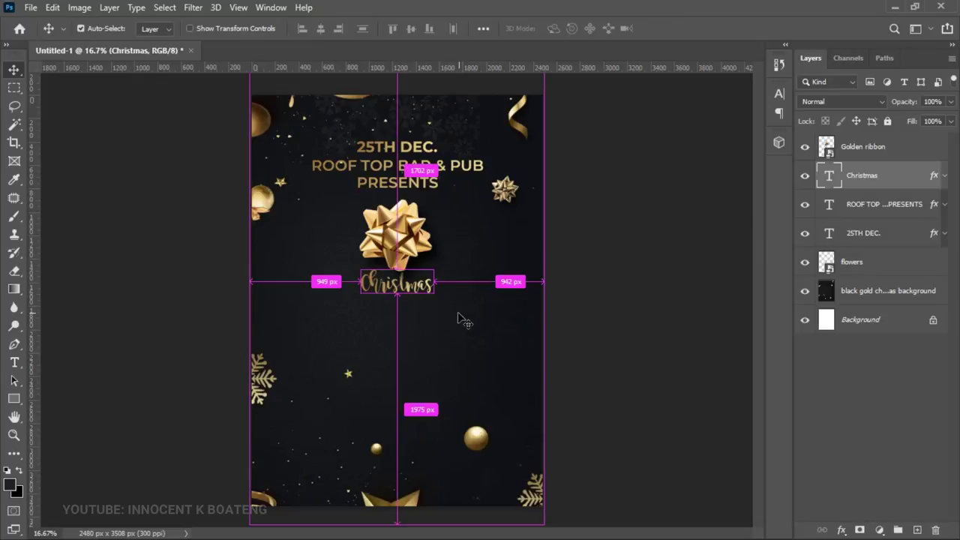
key("ctrl+t")
left_click_drag(433, 301, 552, 352)
key("Return")
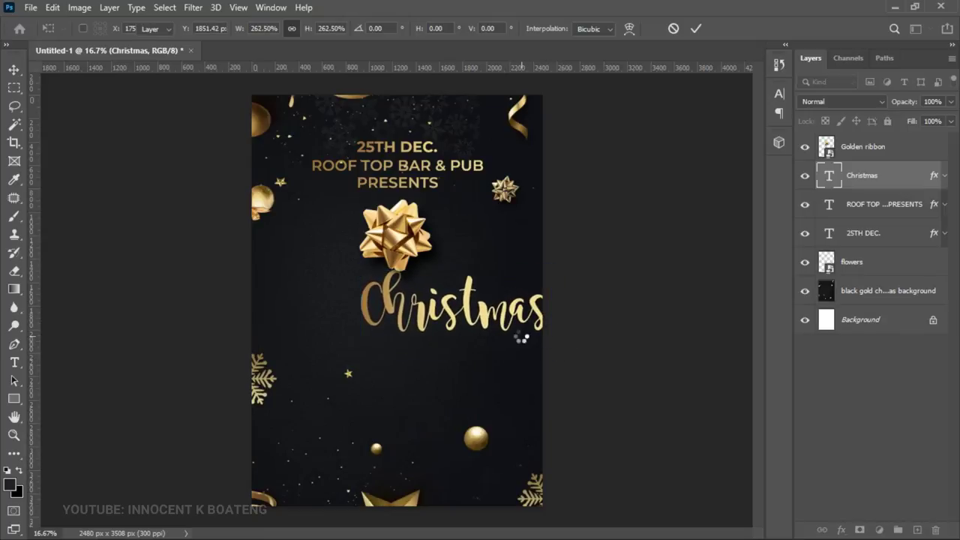
key("ctrl+a")
left_click(320, 30)
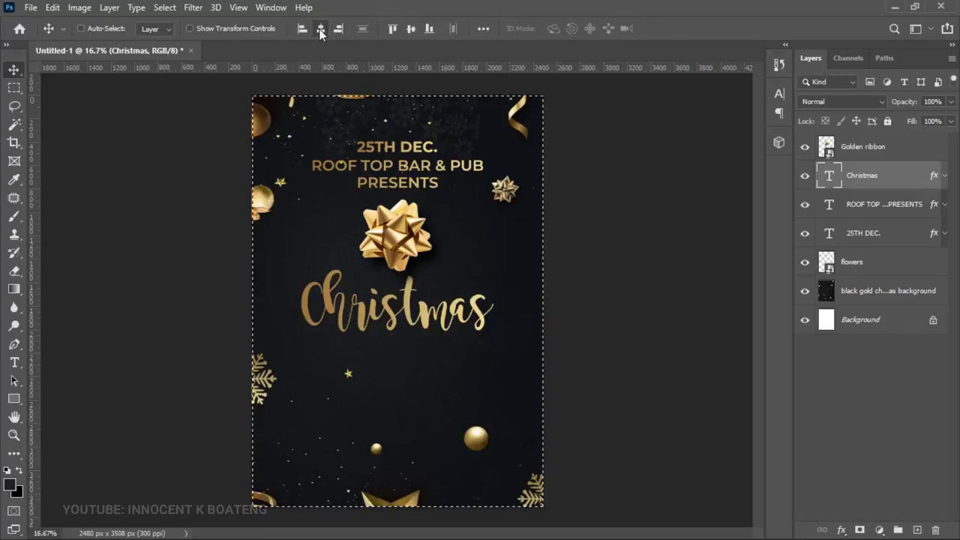
key("ctrl+d")
Scale the golden ribbon down to about 71% and reposition it centered between "PRESENTS" and "Christmas"
right_click(409, 234)
left_click(450, 240)
key("ctrl+t")
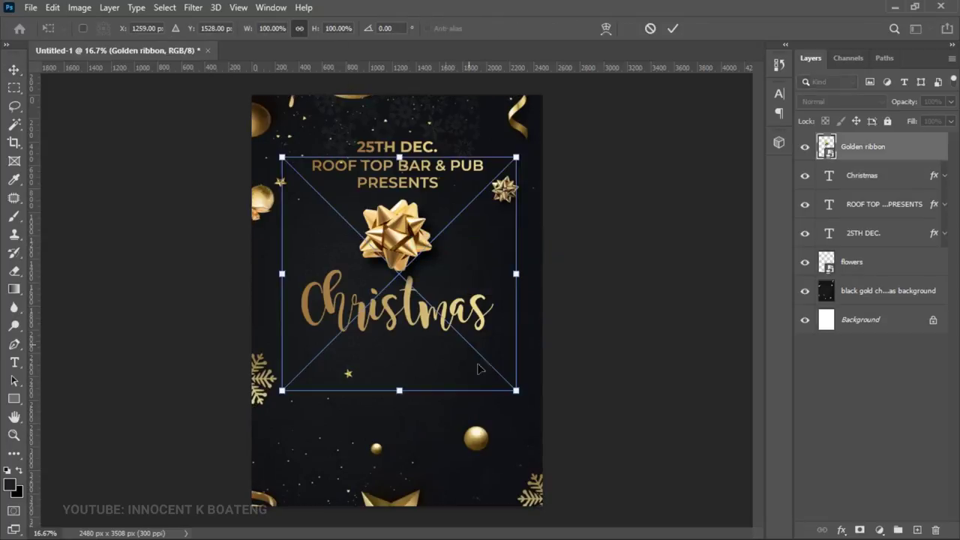
left_click_drag(516, 392, 448, 323)
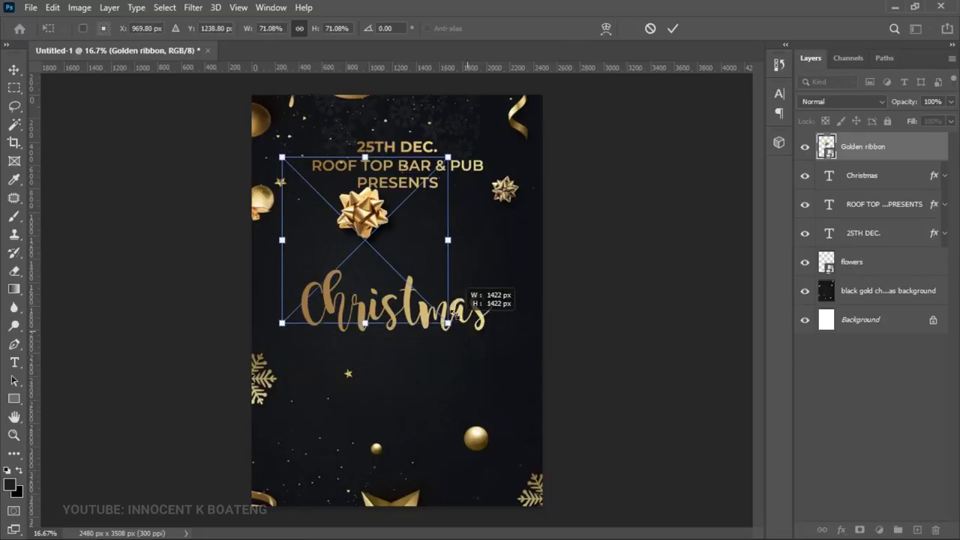
left_click_drag(433, 256, 465, 273)
key("Return")
Move the "Christmas" text up to just beneath the golden ribbon and center it horizontally on the canvas
right_click(431, 315)
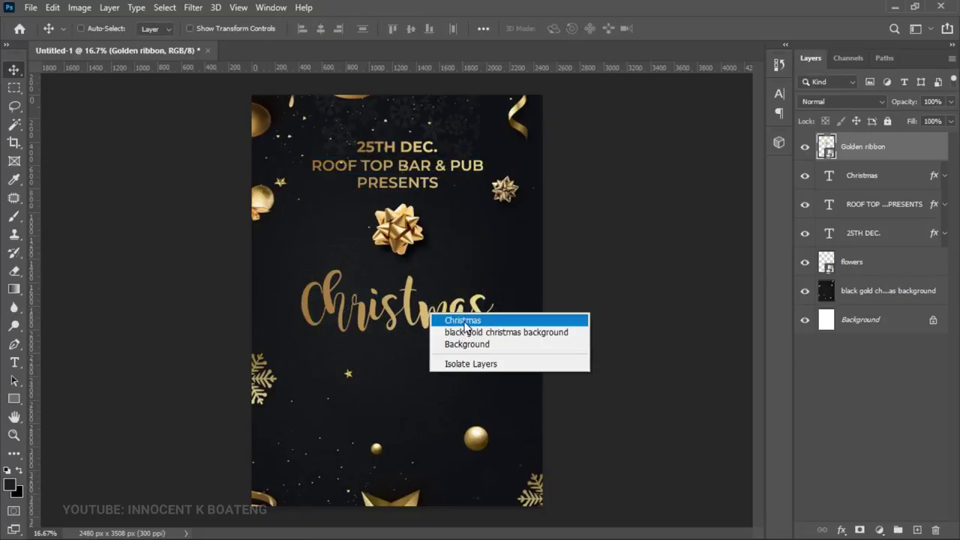
left_click(457, 324)
left_click_drag(457, 323, 450, 299)
key("ctrl+a")
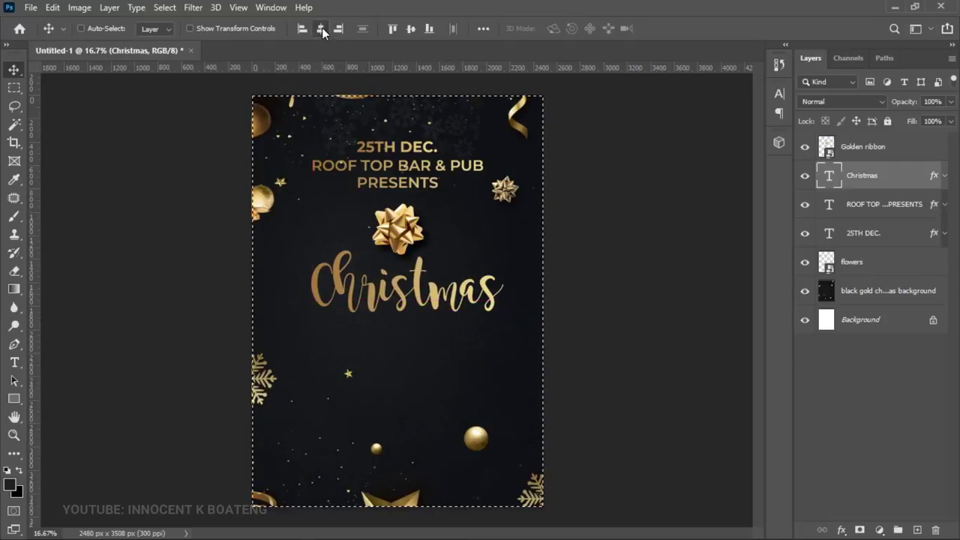
left_click(322, 27)
key("ctrl+d")
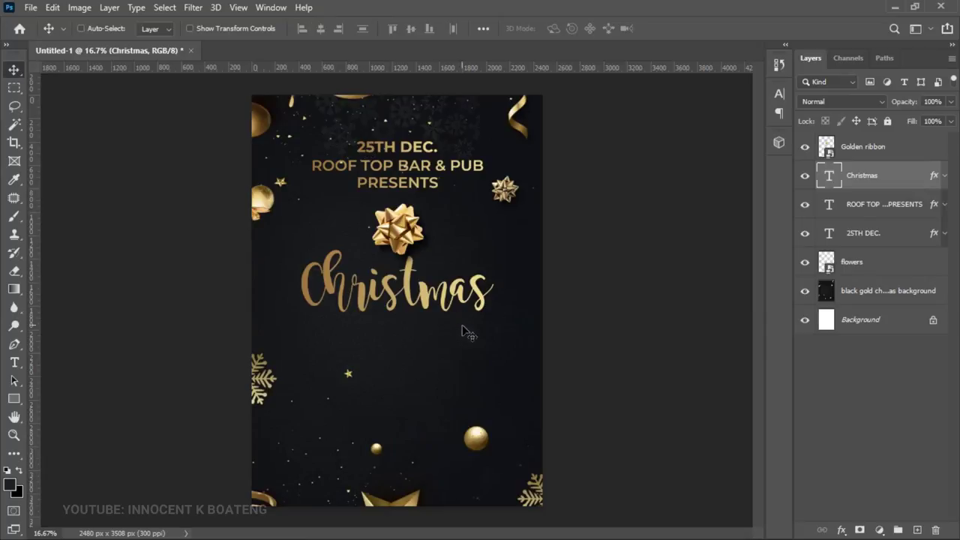
Duplicate the "Christmas" text directly below the original and change the copy's wording to "PARTY"
left_click_drag(450, 292, 424, 355)
double_click(423, 350)
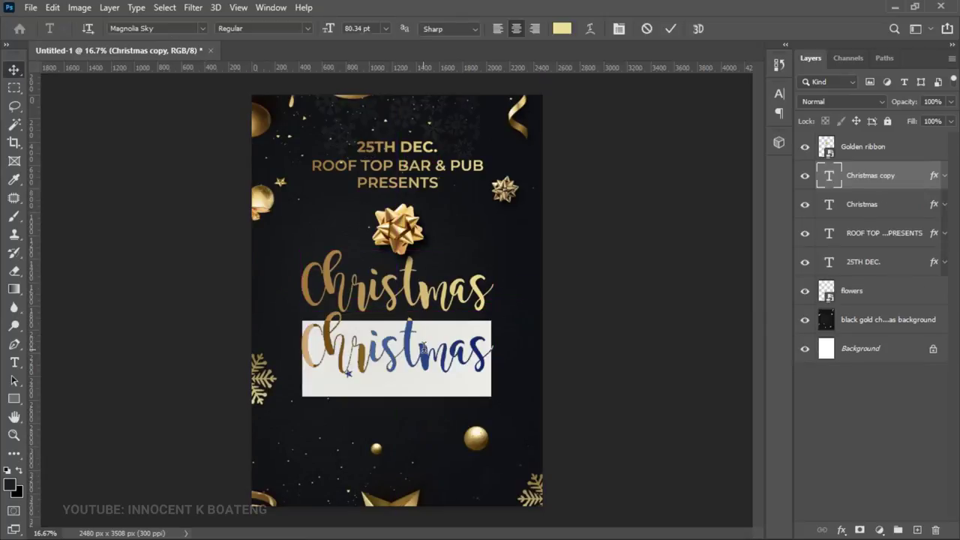
type("PARTY")
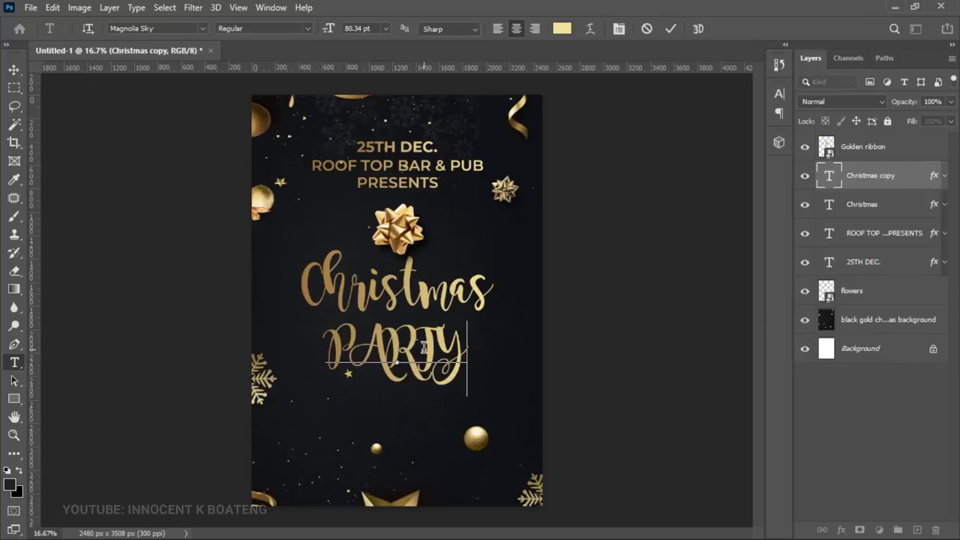
Change the font of the "PARTY" text to Nexa Bold Regular and commit the edit
key("ctrl+a")
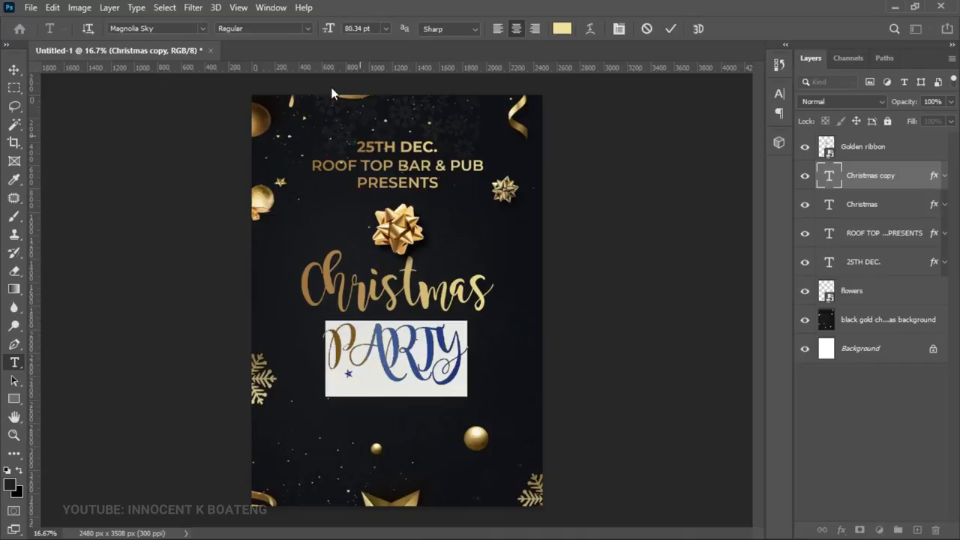
left_click(177, 27)
type("NeXA")
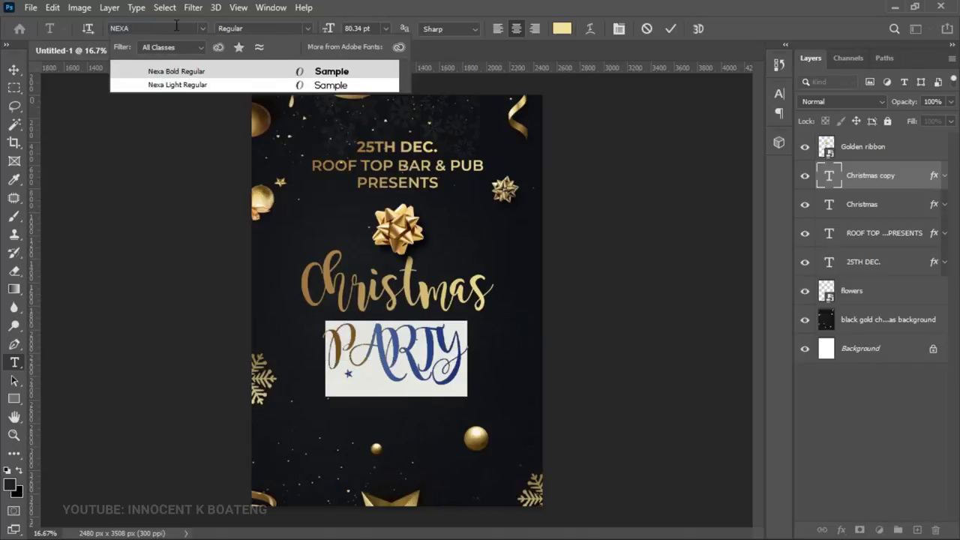
left_click(204, 75)
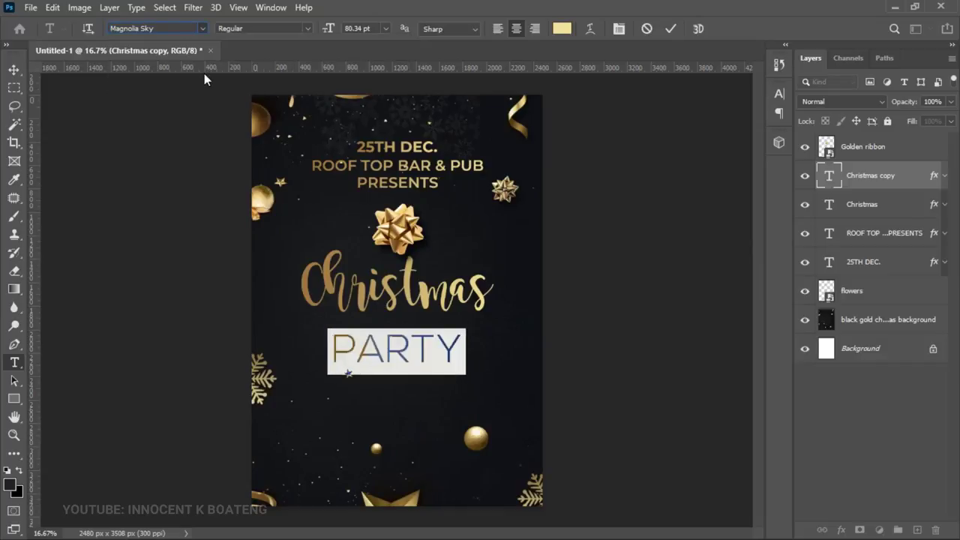
key("ctrl+Return")
Scale the "PARTY" text down proportionally to about 48 pt
key("v")
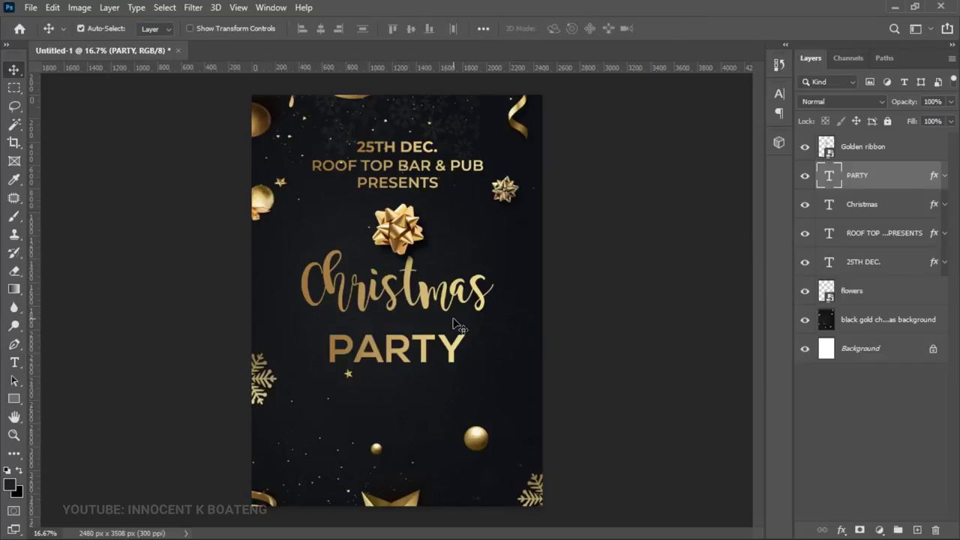
key("ctrl+t")
left_click_drag(452, 362, 402, 354)
key("Return")
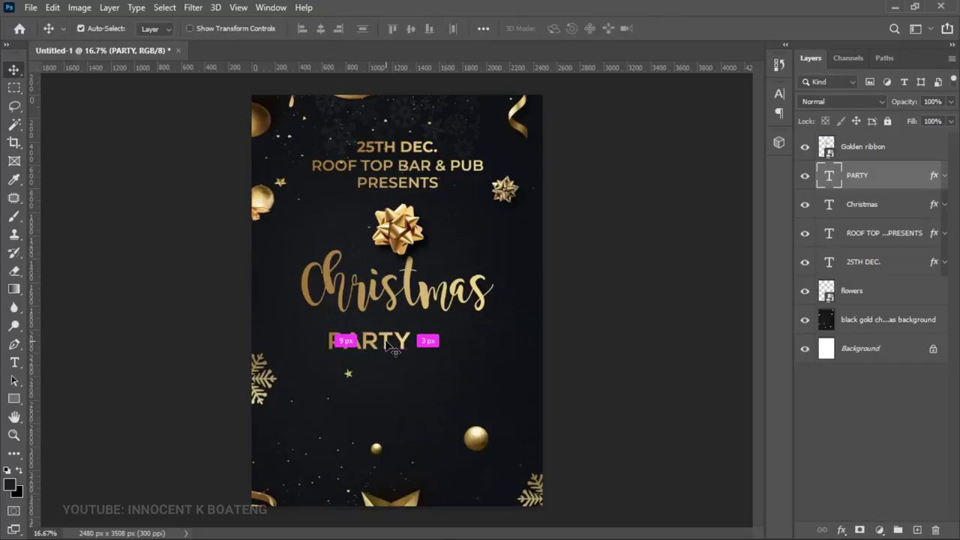
Center the "PARTY" text horizontally on the canvas and move it up close beneath "Christmas"
key("ctrl+a")
left_click(321, 29)
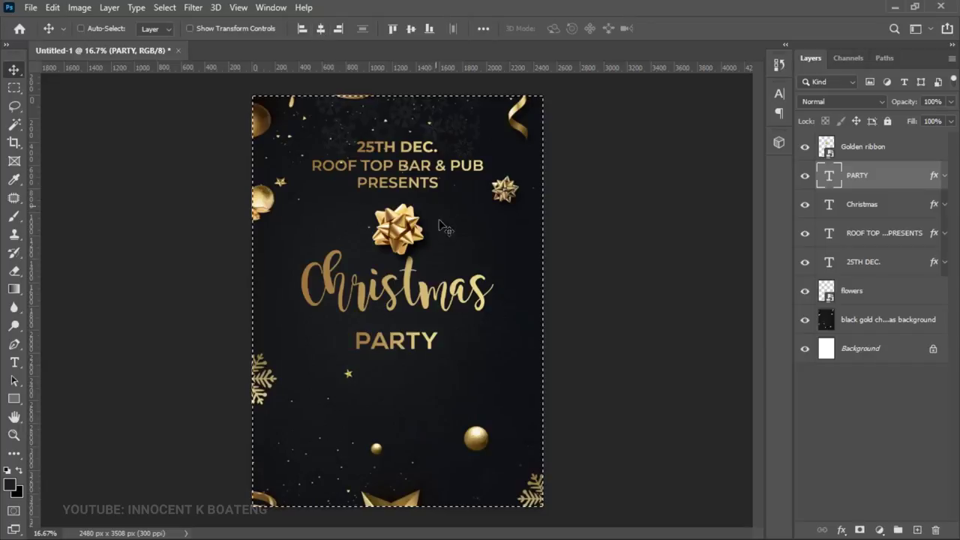
key("ctrl+d")
left_click_drag(454, 374, 452, 361)
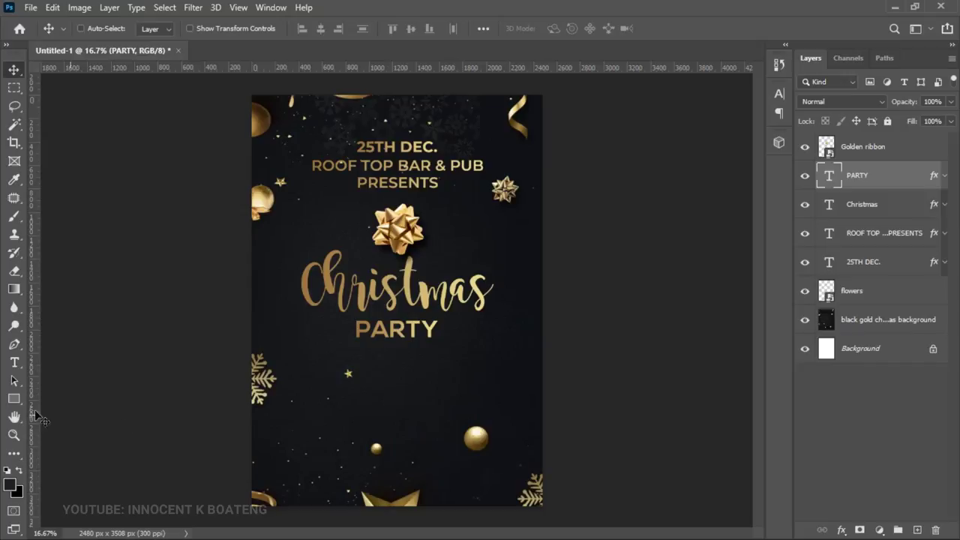
Draw a rounded rectangle of about 1439 × 193 px with 200 px corner radius below the "PARTY" text
left_click(15, 399)
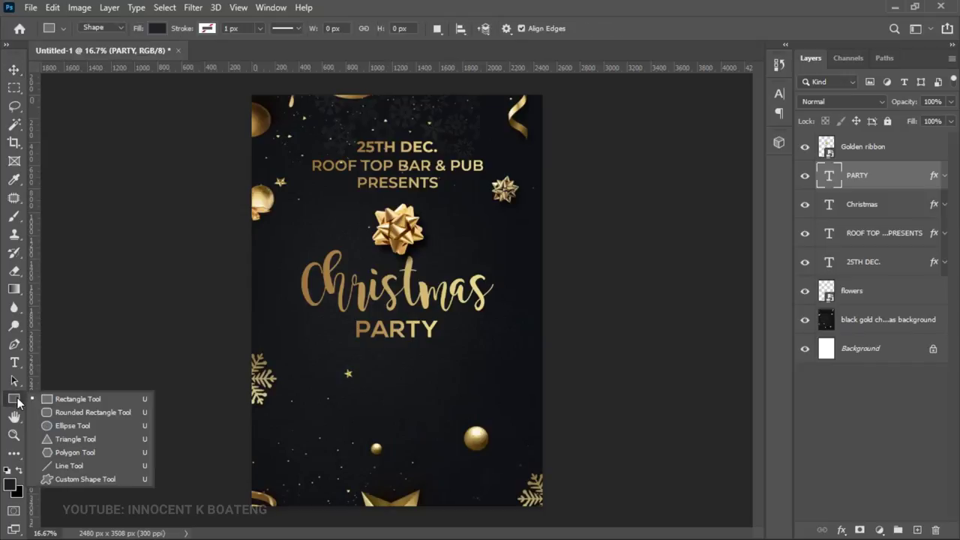
left_click(62, 414)
left_click_drag(335, 362, 504, 384)
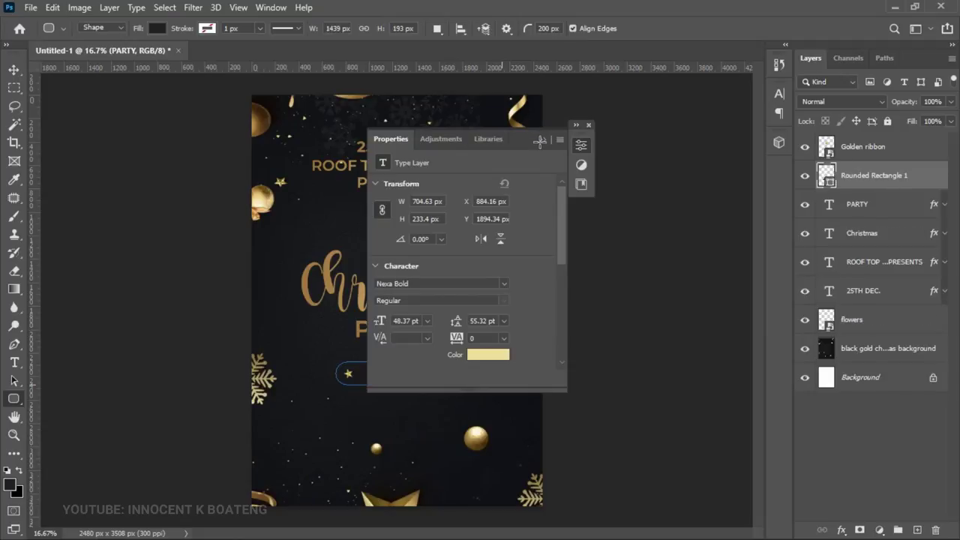
Center the rounded rectangle horizontally on the canvas and clear the selection
key("v")
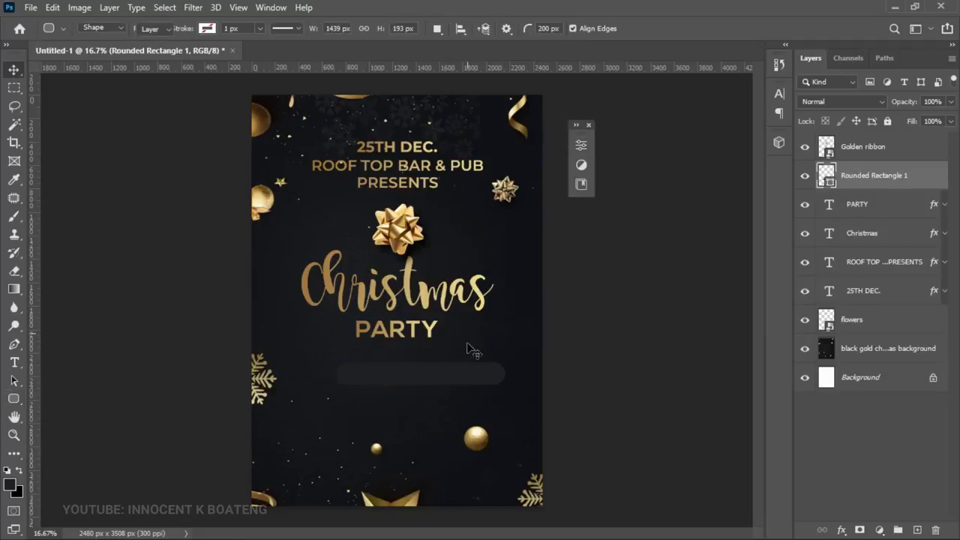
key("ctrl+a")
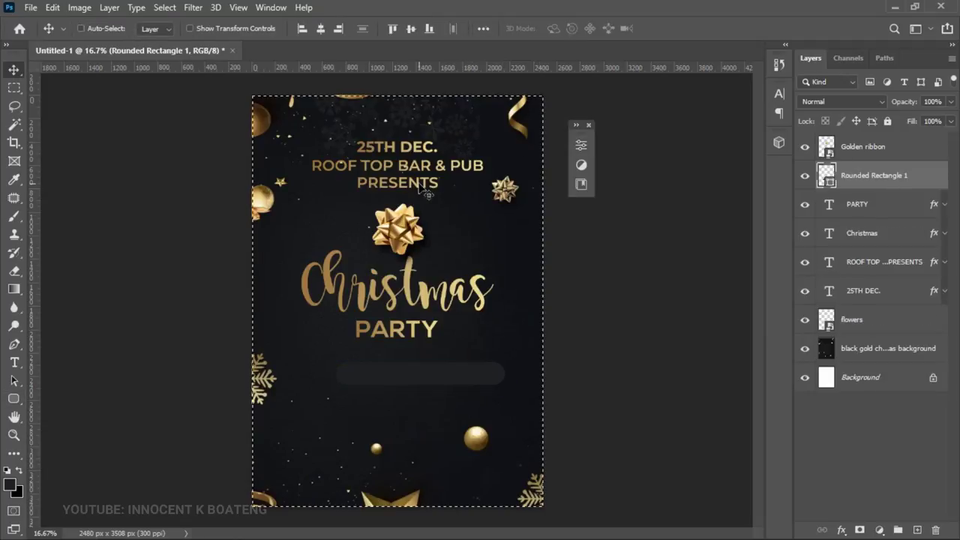
left_click(321, 28)
key("ctrl+d")
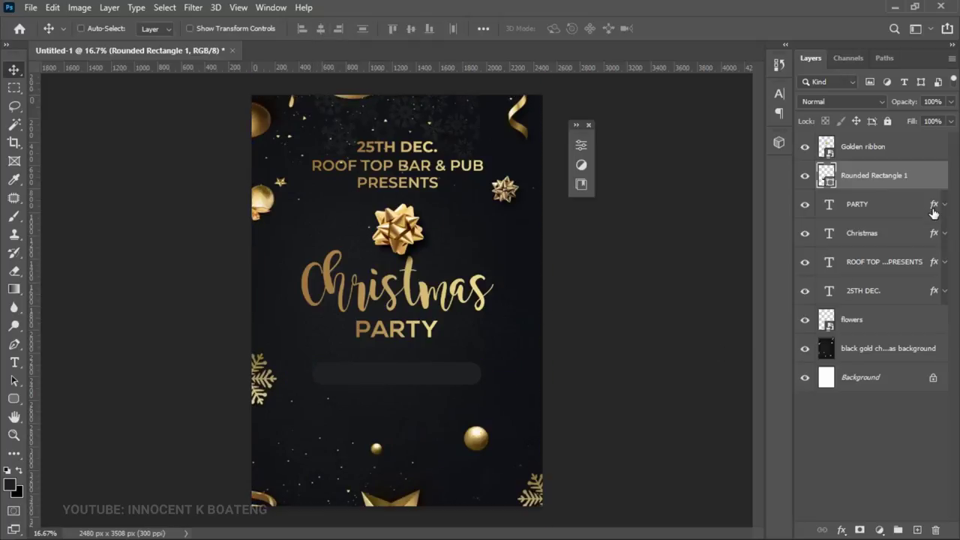
Copy the gold Gradient Overlay from the "PARTY" layer to the rounded rectangle and nudge the shape slightly upward
left_click_drag(935, 209, 932, 186)
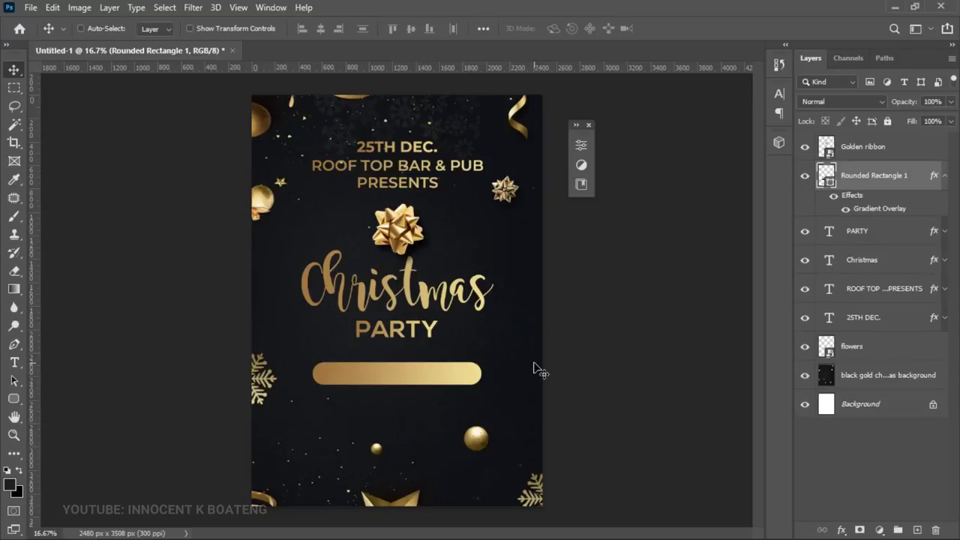
key("shift+Down")
key("shift+Down")
key("shift+Up")
key("shift+Up")
key("shift+Up")
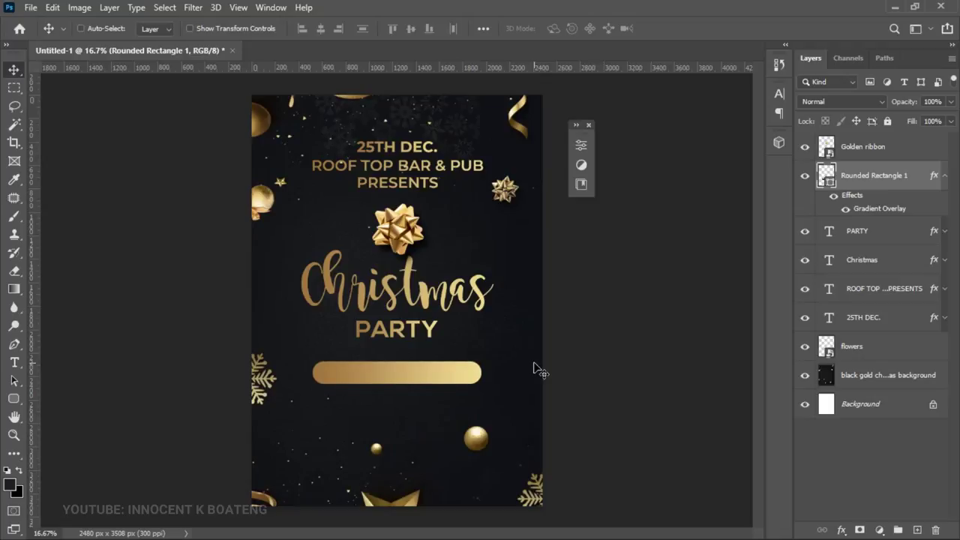
Draw a thin rectangle of about 1936 × 13 px horizontally across the gold bar and close the shape properties
left_click_drag(21, 398, 67, 398)
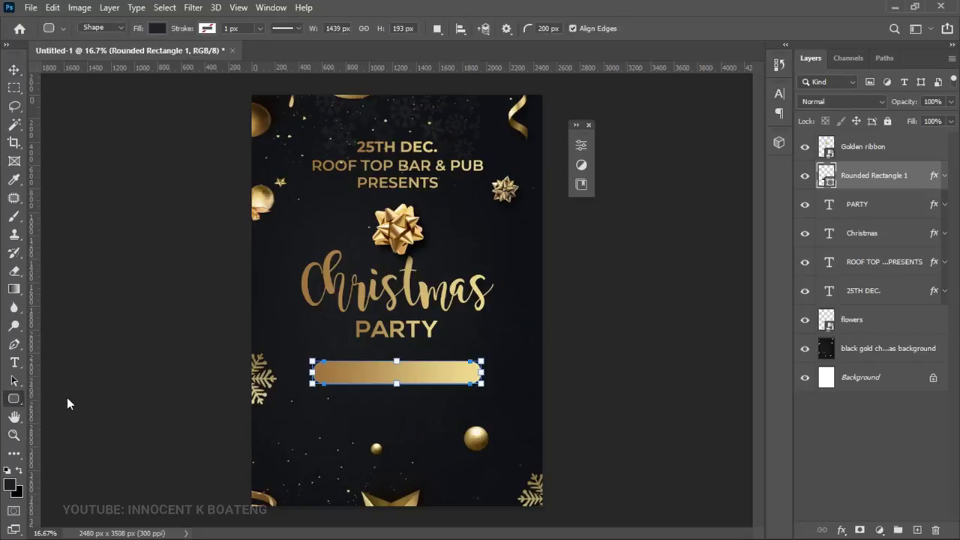
right_click(21, 399)
left_click(47, 402)
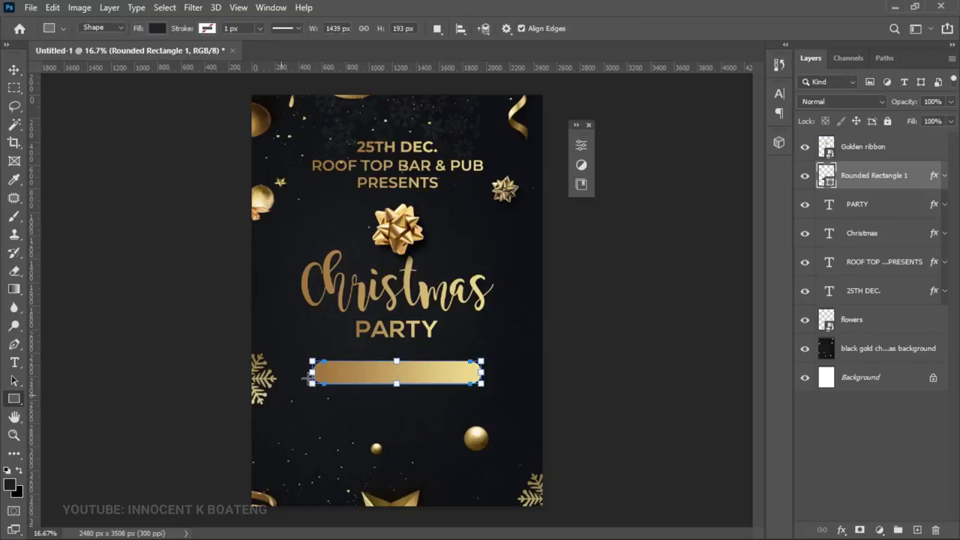
left_click_drag(282, 369, 510, 370)
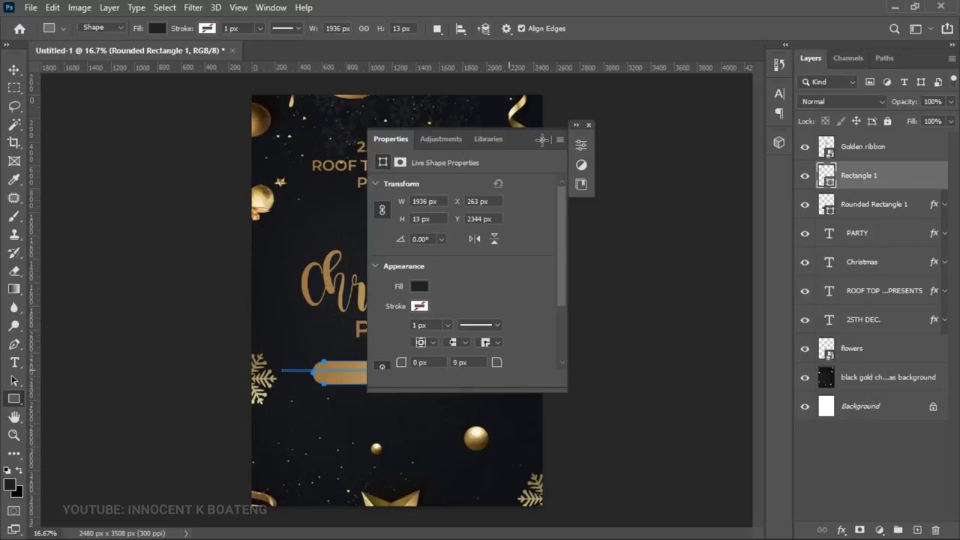
left_click(542, 139)
left_click(588, 126)
Center the thin rectangle horizontally on the canvas and clear the selection
key("ctrl+a")
key("v")
left_click(320, 28)
key("ctrl+d")
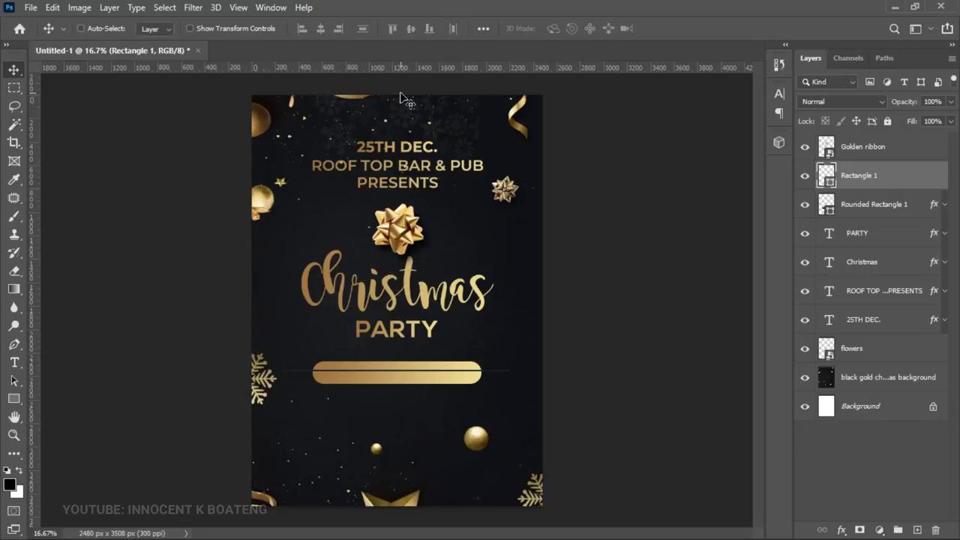
Move the thin rectangle layer beneath the rounded bar and copy the bar's gold Gradient Overlay to it
left_click_drag(860, 180, 860, 226)
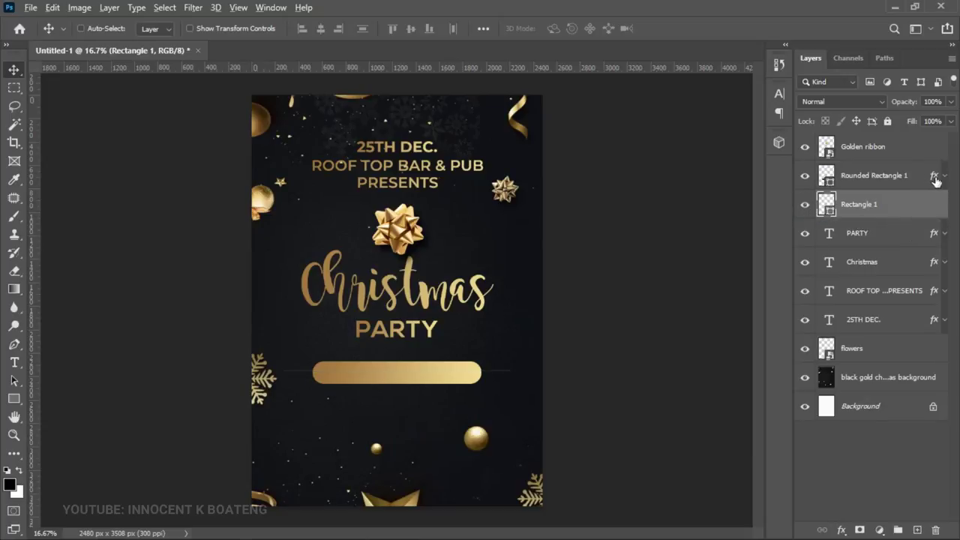
left_click_drag(935, 179, 930, 210)
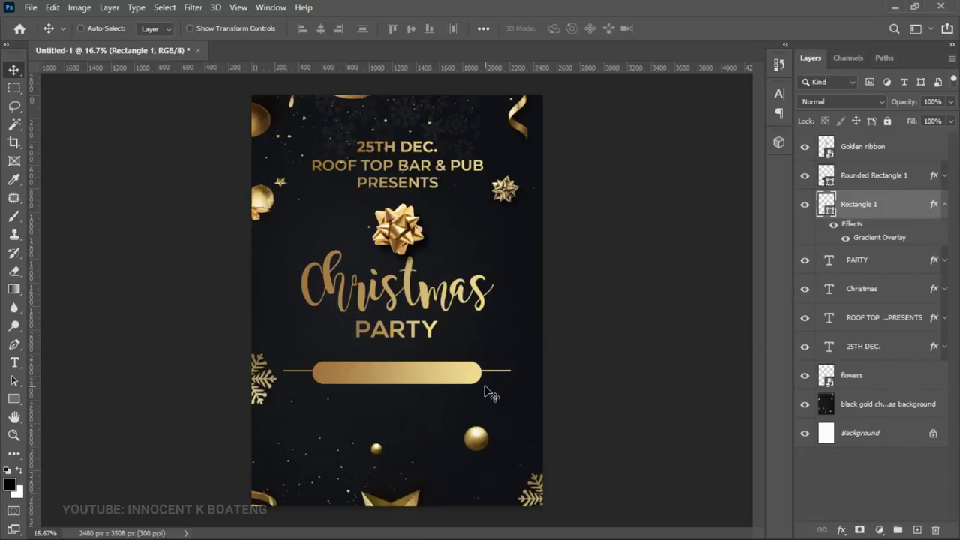
left_click(943, 204)
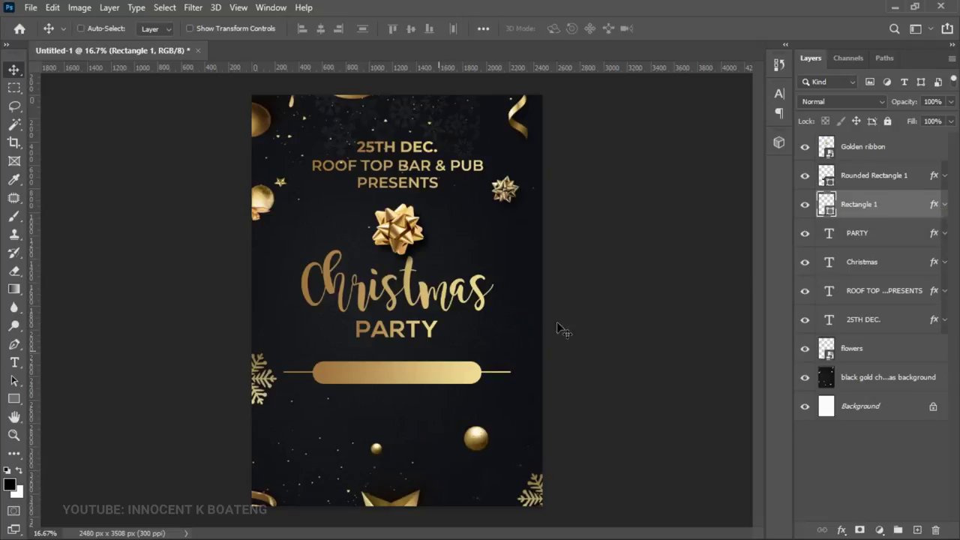
Start a new text layer below the gold bar, above the rounded rectangle layer, in Montserrat SemiBold
left_click(876, 180)
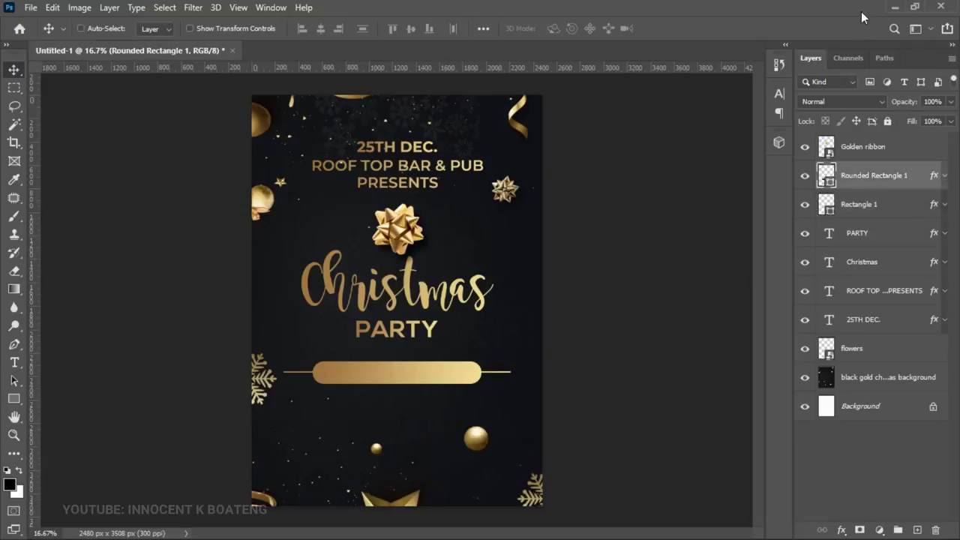
key("t")
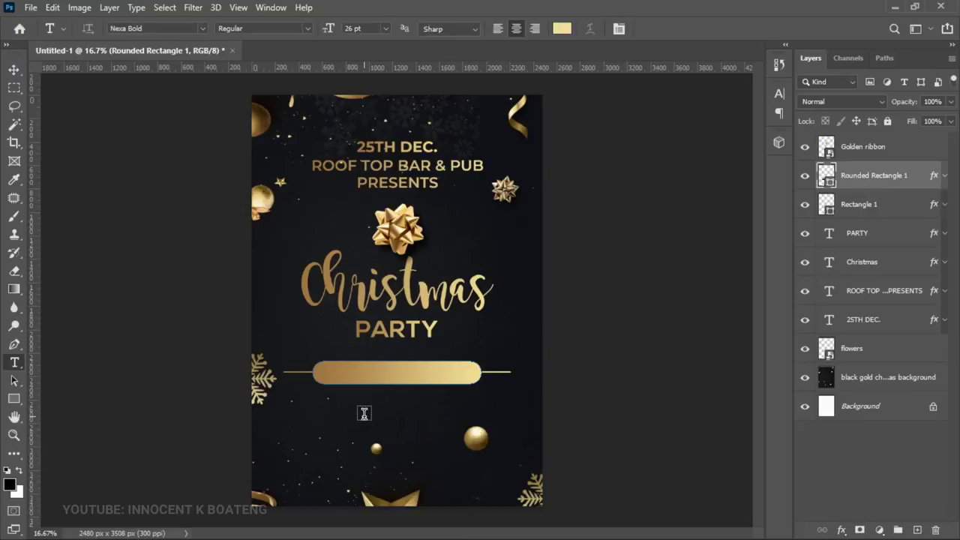
left_click(368, 407)
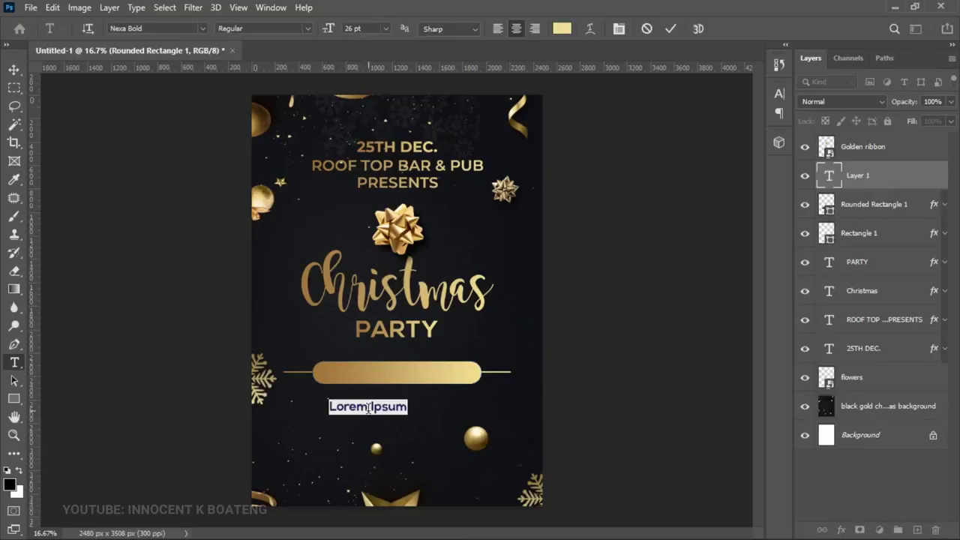
left_click(153, 30)
type("MONTS")
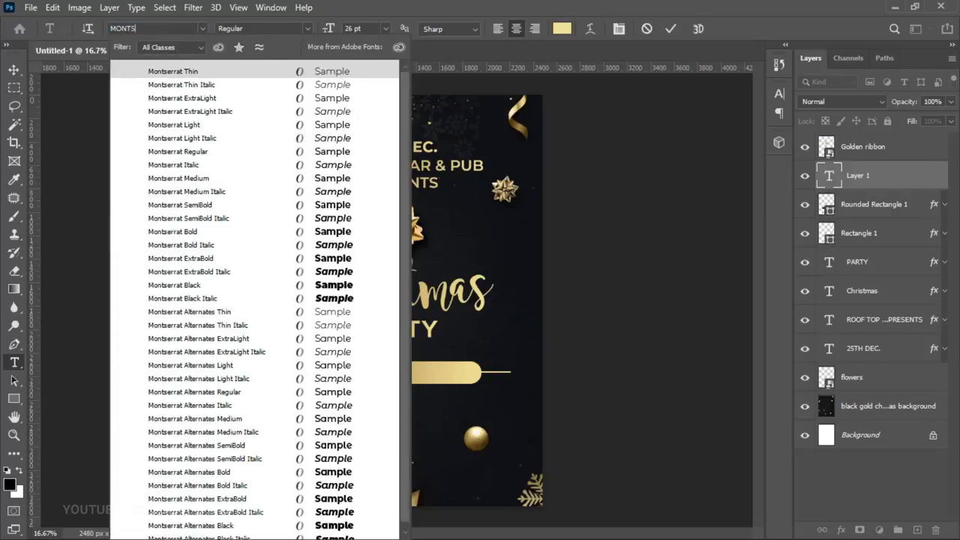
left_click(193, 204)
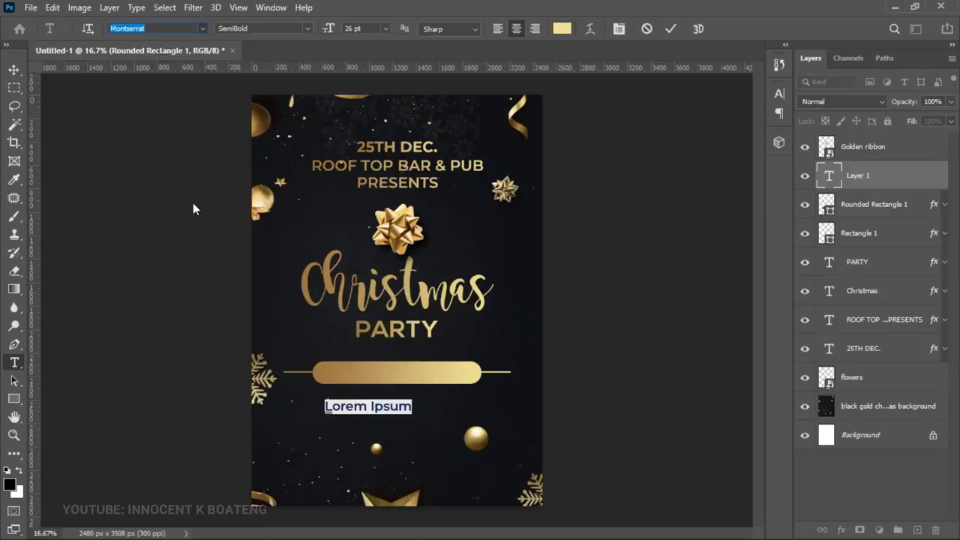
Copy "PERFORMING" from the Notepad text and paste it into the new text layer back in Photoshop
left_click(895, 7)
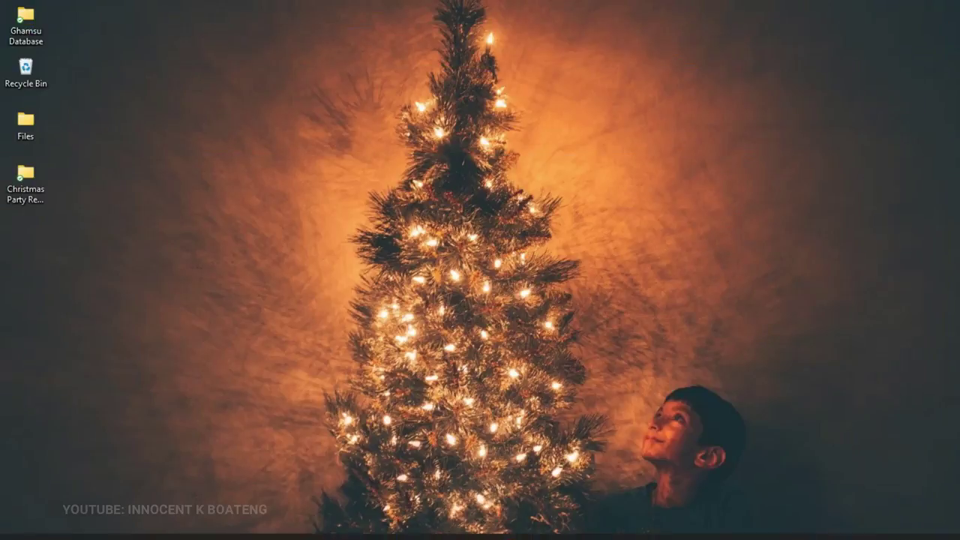
left_click(665, 523)
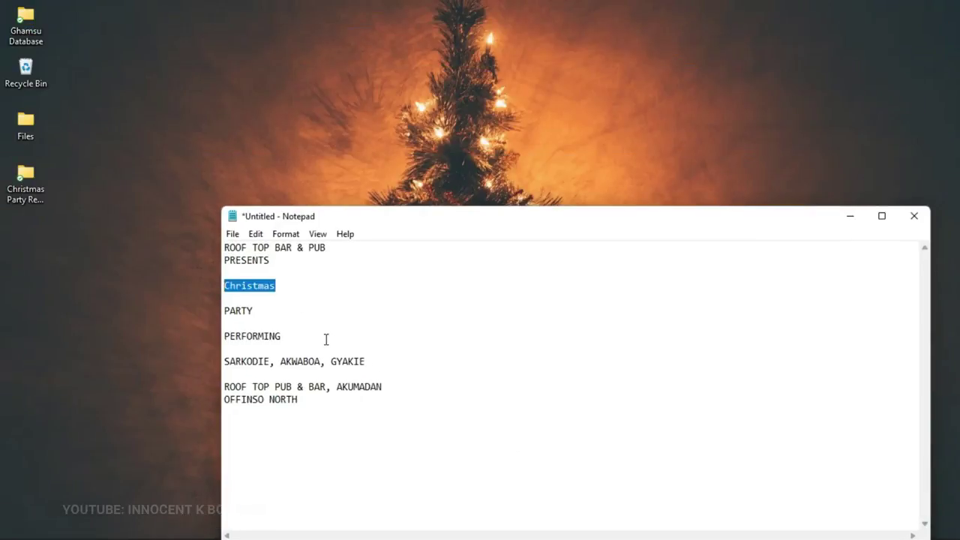
left_click_drag(326, 339, 178, 349)
left_click_drag(315, 335, 185, 336)
key("ctrl+c")
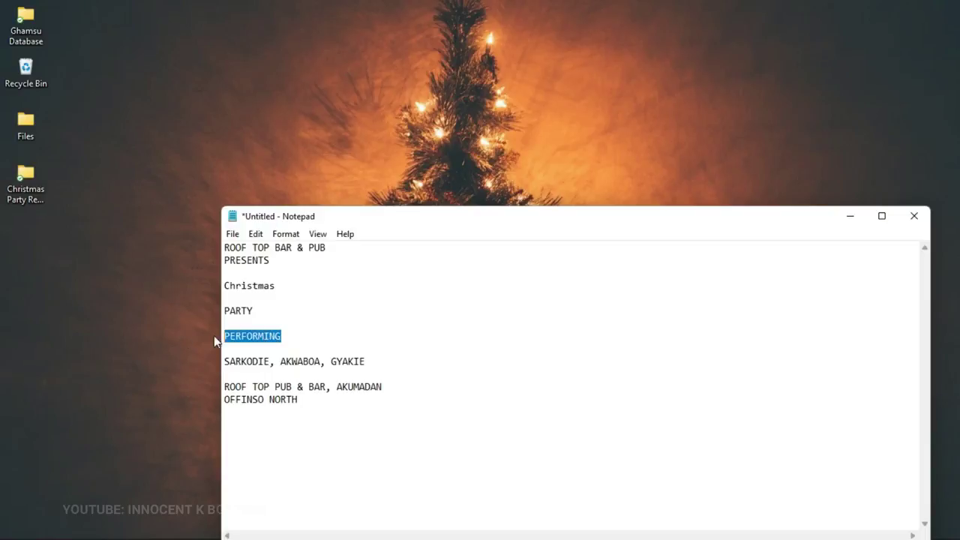
left_click(852, 217)
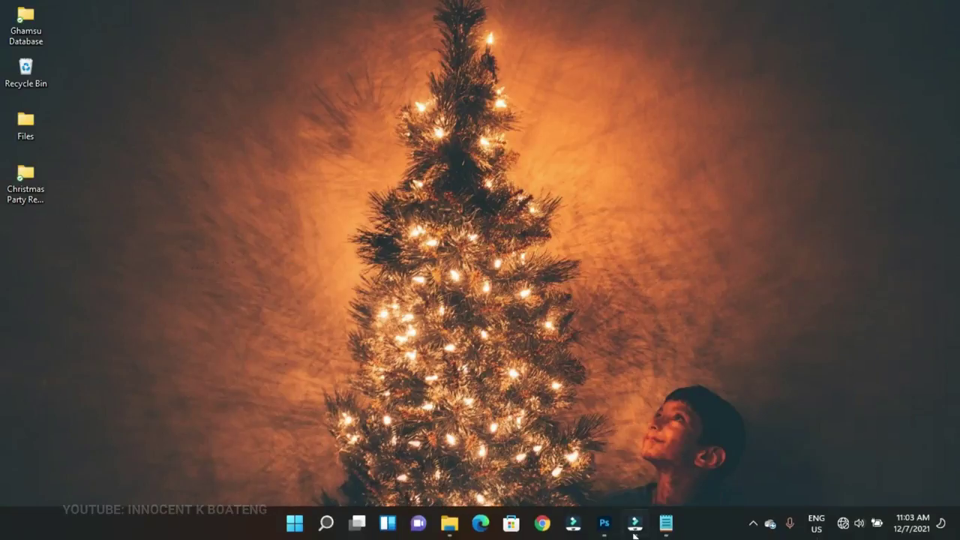
left_click(603, 525)
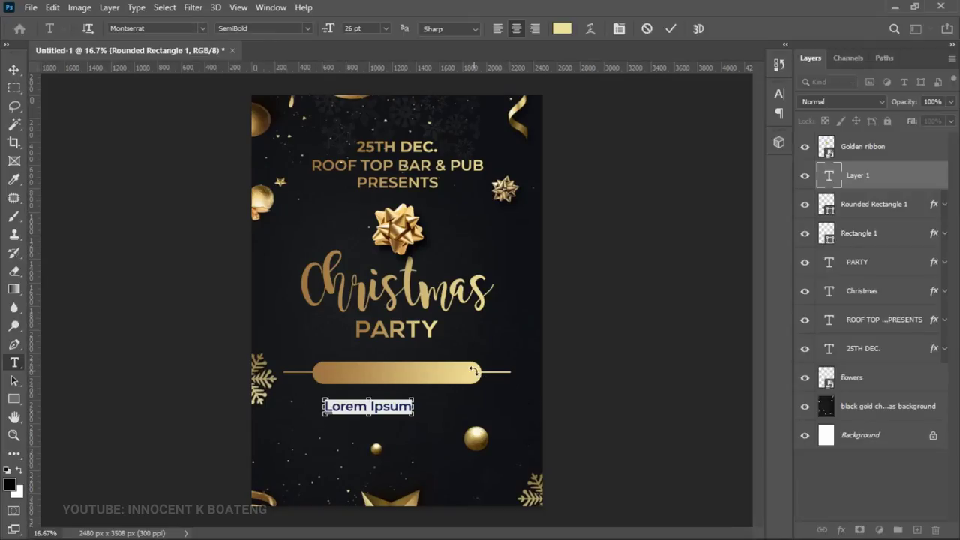
key("ctrl+v")
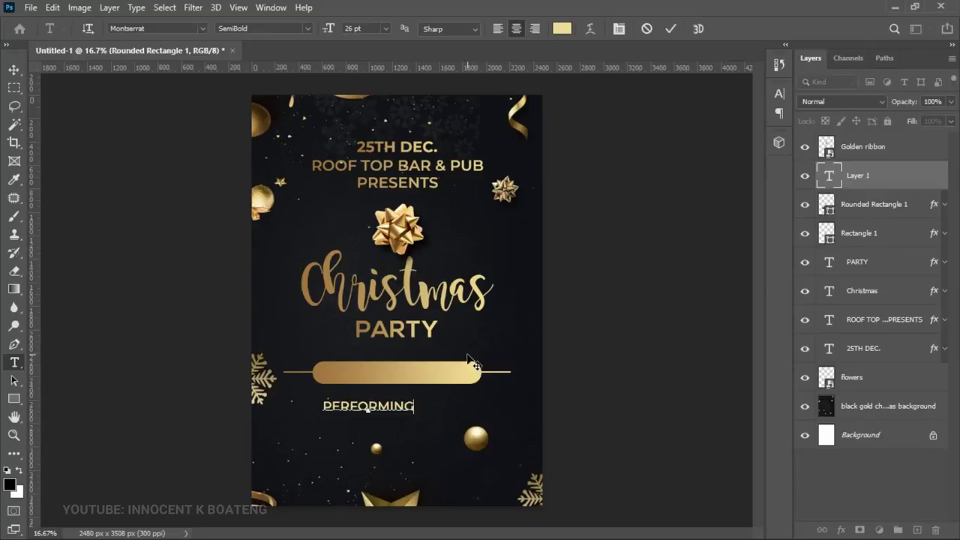
Move the "PERFORMING" text onto the gold bar and colour it 131418, sampled from the flyer's dark background
left_click_drag(433, 410, 465, 377)
key("ctrl+a")
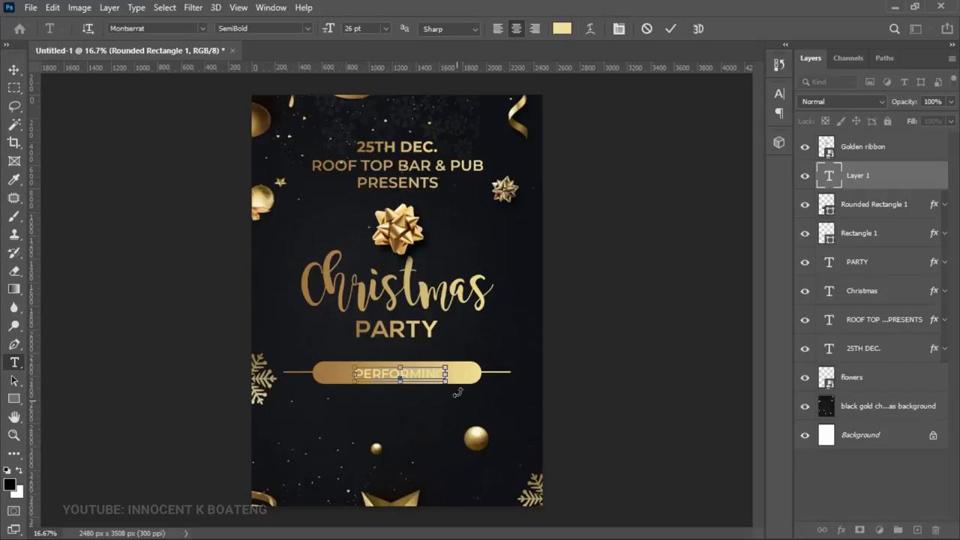
left_click(562, 29)
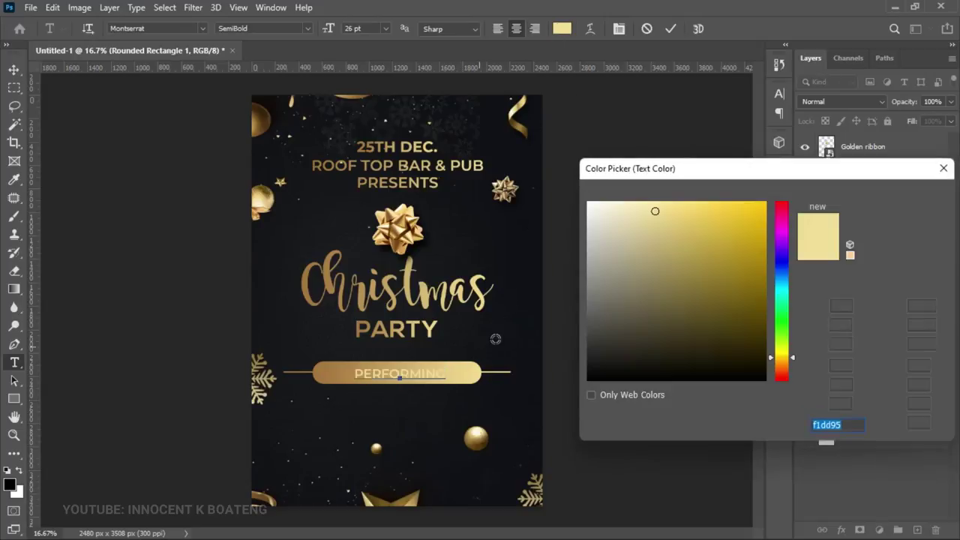
left_click(494, 336)
left_click(905, 196)
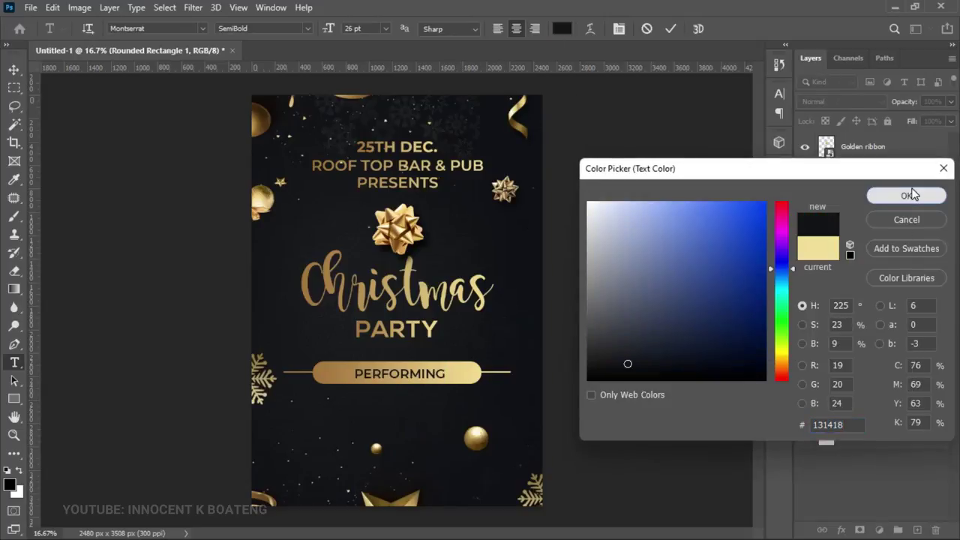
left_click(13, 69)
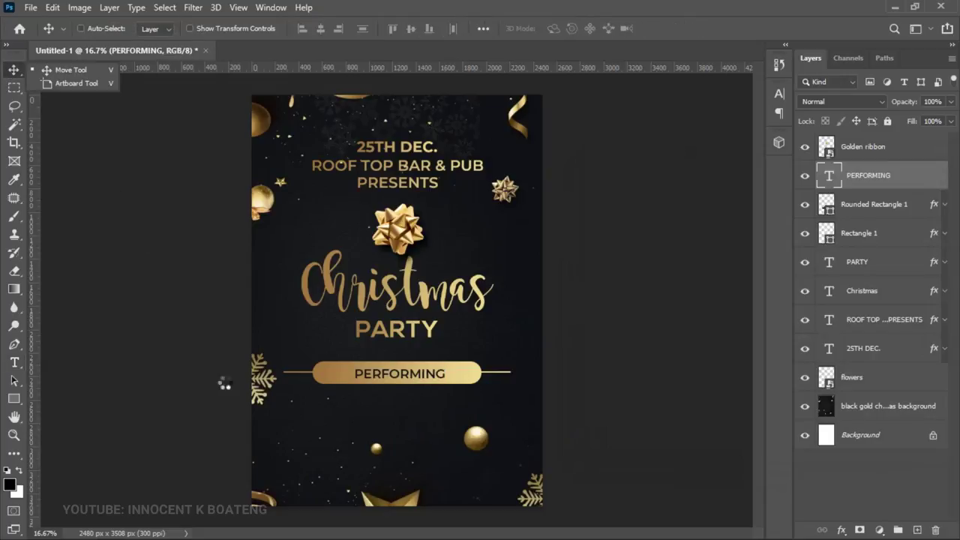
Scale the "PERFORMING" text up to about 125% and center it horizontally on the canvas
key("ctrl+t")
left_click_drag(448, 366, 470, 364)
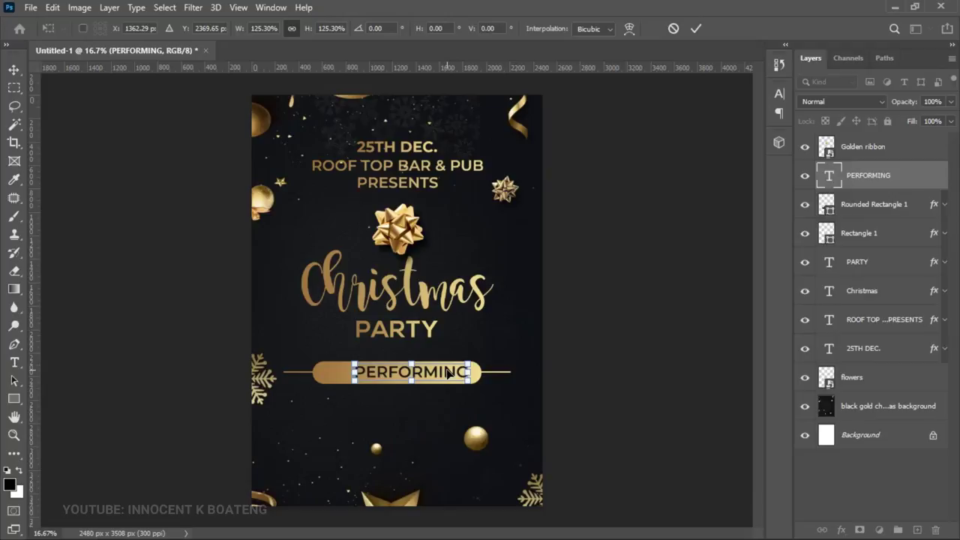
key("Return")
key("ctrl+a")
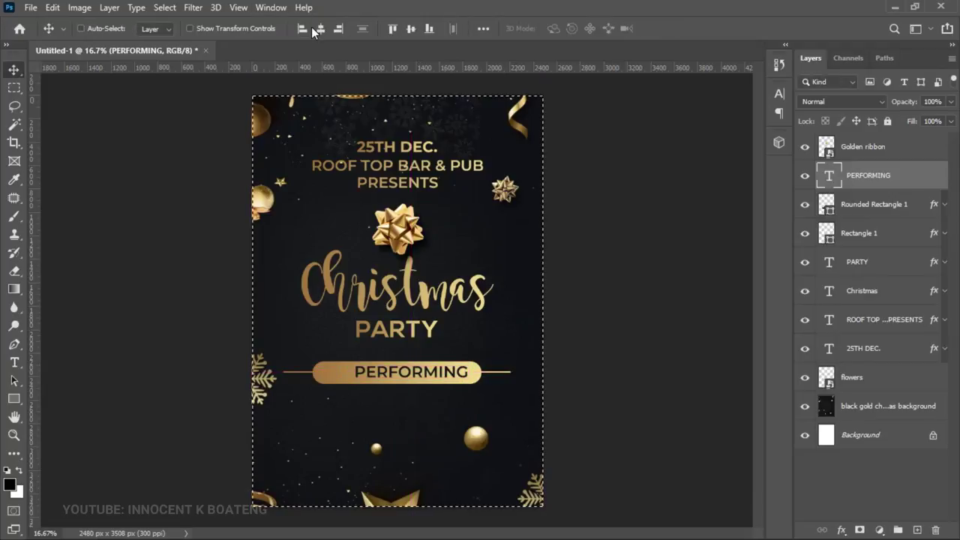
left_click(319, 29)
key("ctrl")
key("ctrl+d")
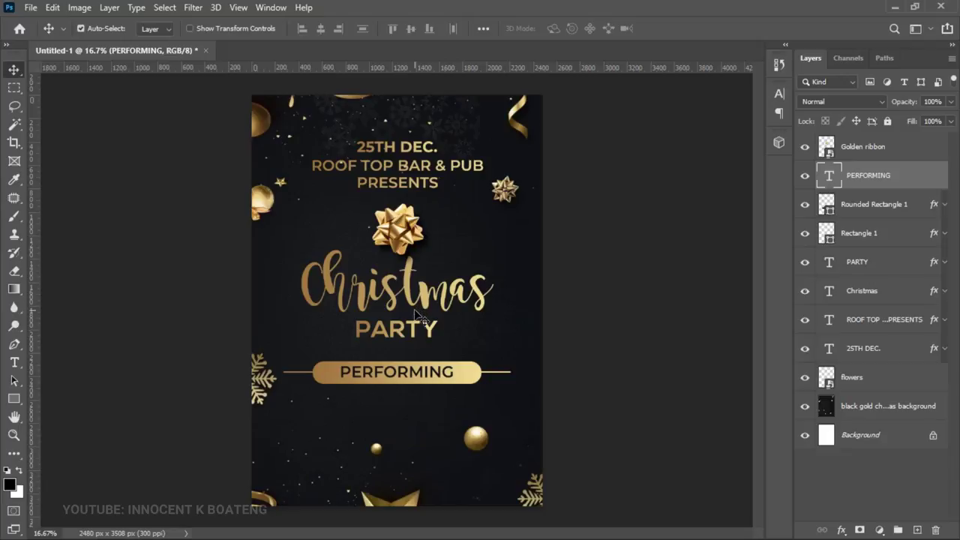
Duplicate the "PERFORMING" text below the gold bar and replace the copy's wording with "SARKODIE, AKWABOA, GYAKIE" copied from Notepad
key("ctrl+j")
left_click_drag(430, 370, 432, 407)
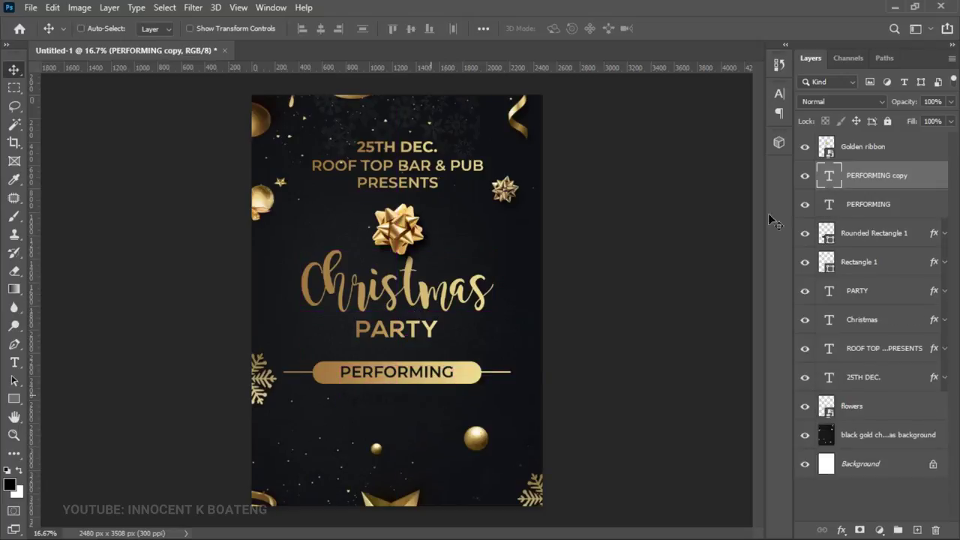
left_click(894, 11)
mouse_move(610, 527)
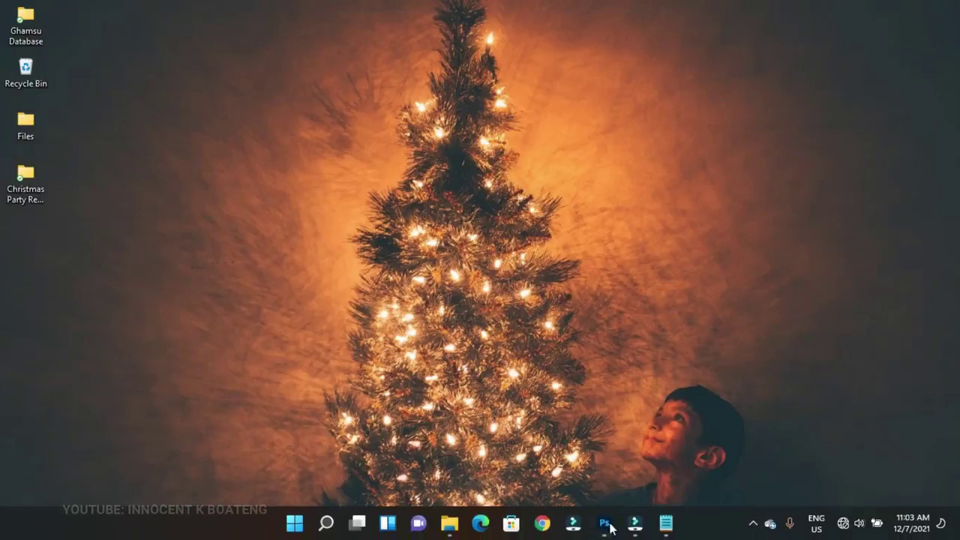
left_click(666, 524)
left_click_drag(405, 363, 200, 360)
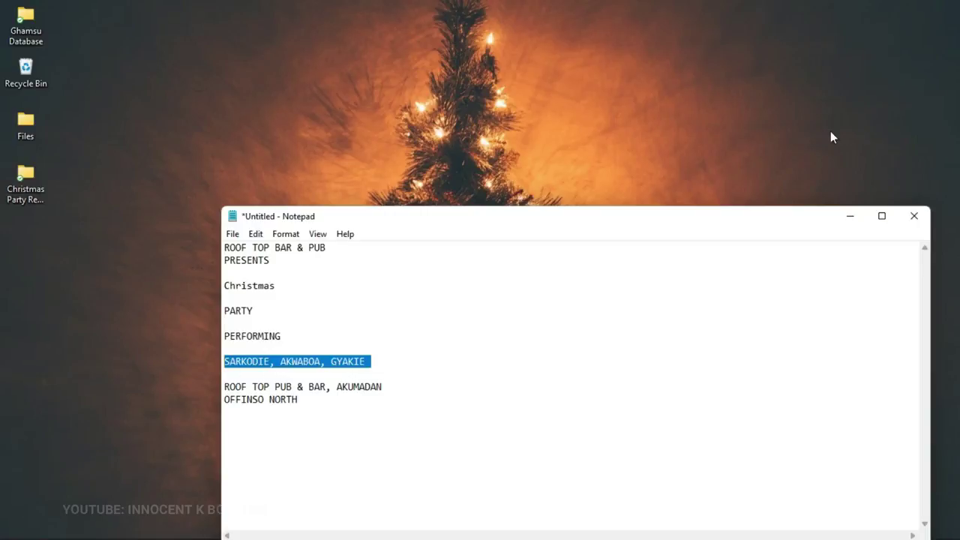
left_click(850, 216)
left_click(604, 520)
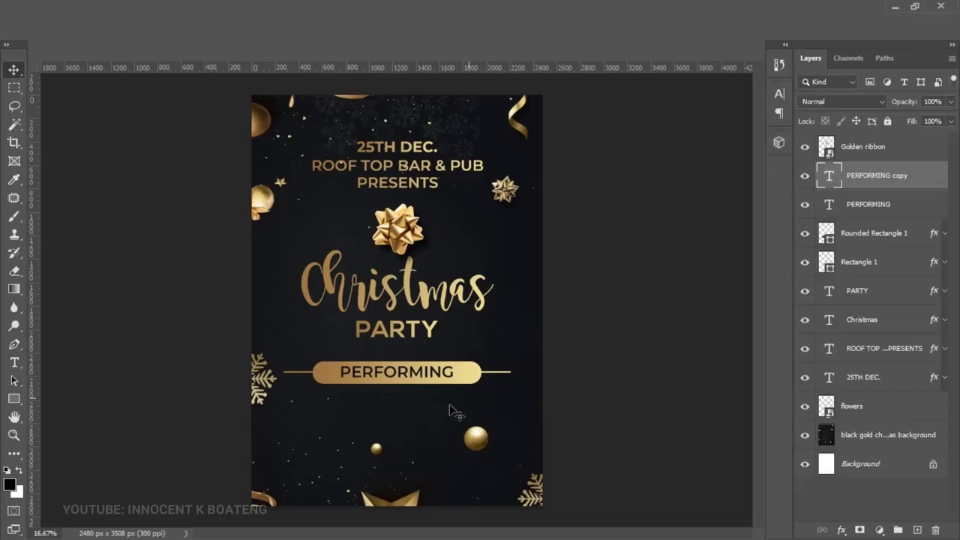
double_click(397, 395)
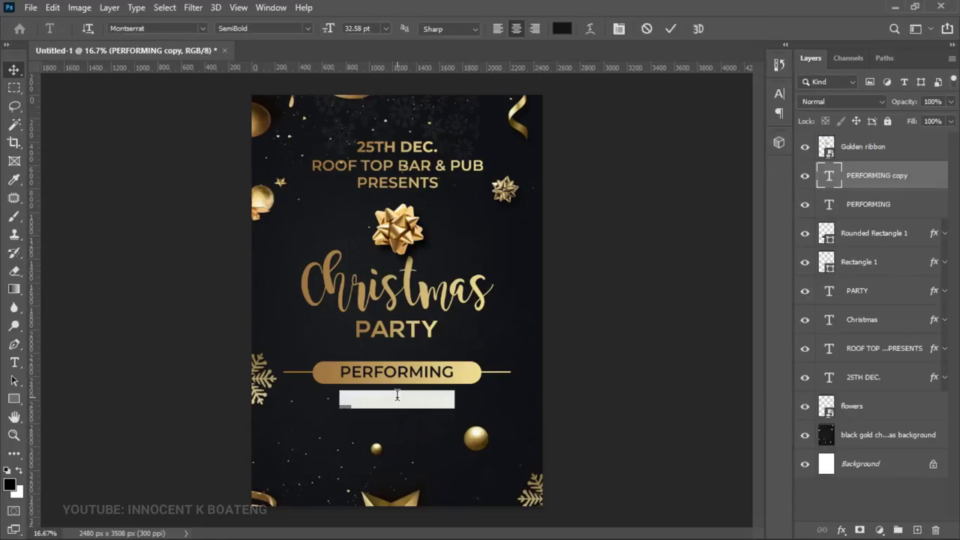
key("BackSpace")
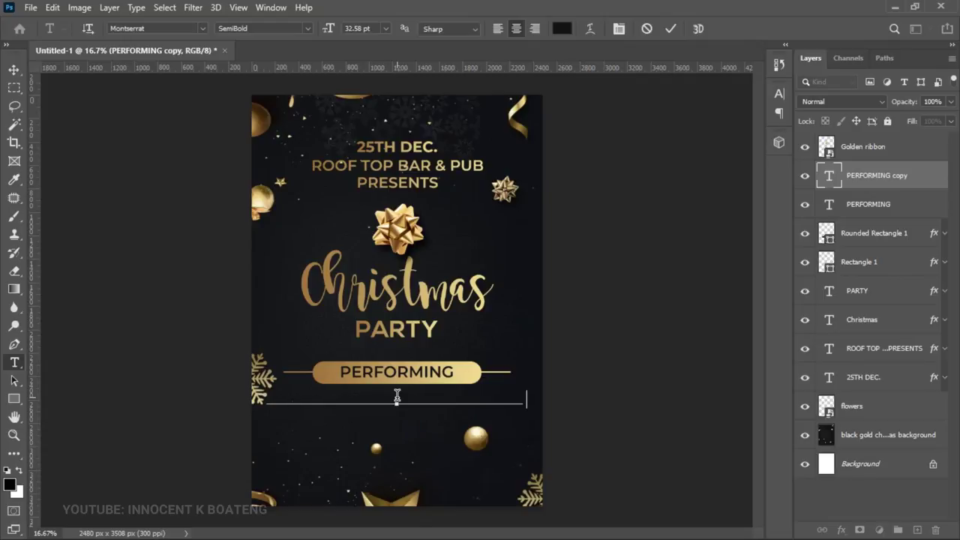
left_click(15, 71)
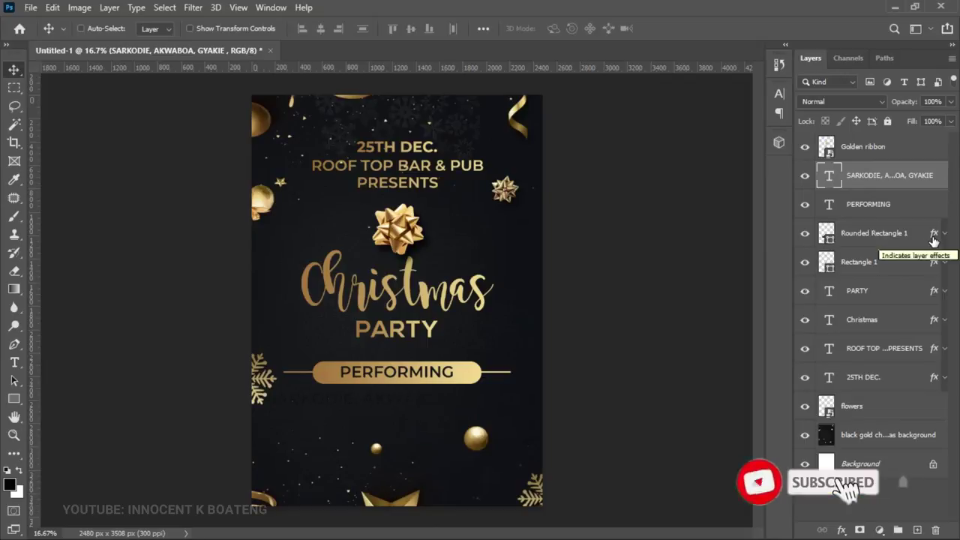
Copy the bar's gold Gradient Overlay to the performers line and scale that text down to less than the thin line's width
left_click_drag(935, 237, 919, 185)
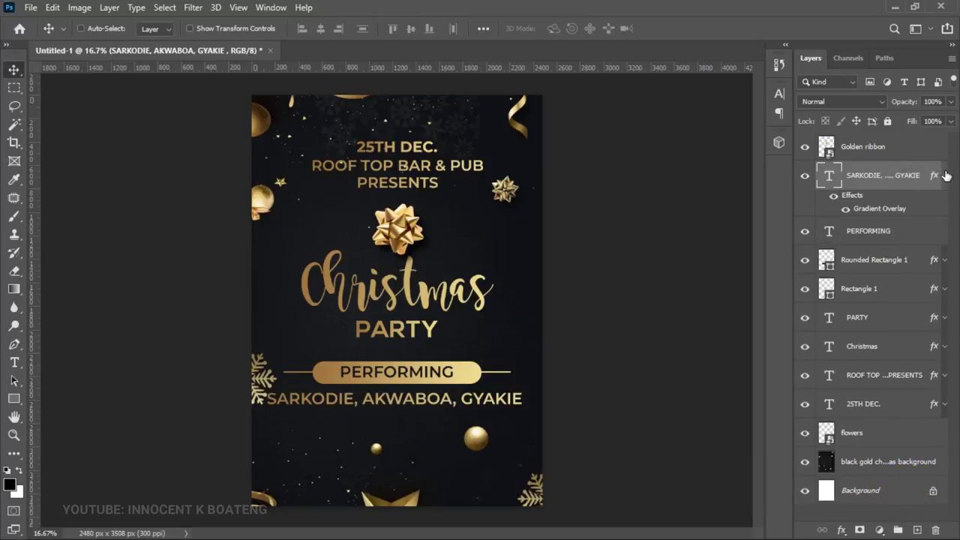
key("ctrl+t")
left_click_drag(529, 400, 478, 398)
key("Return")
Center the performers line horizontally on the canvas and clear the selection
key("ctrl+a")
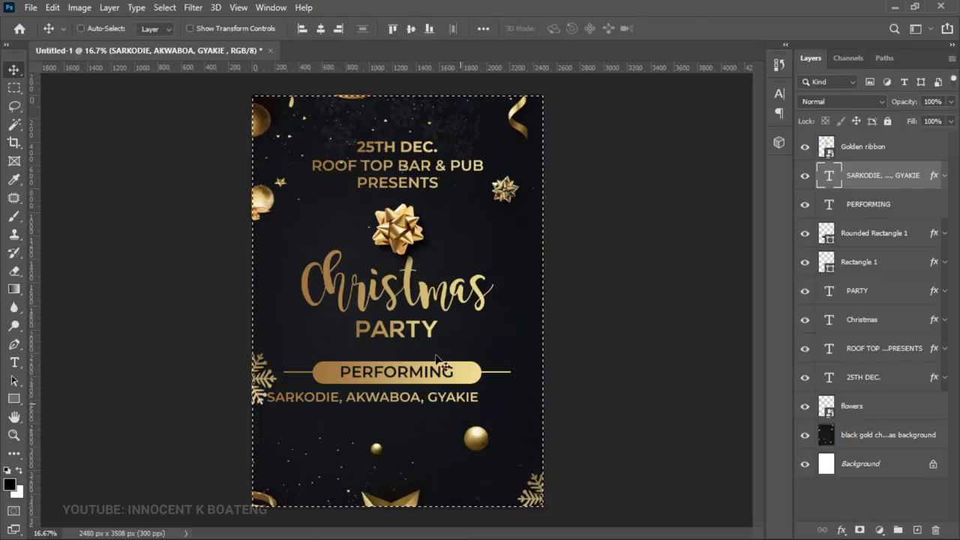
left_click(323, 28)
key("ctrl")
key("ctrl+d")
key("z")
left_click(495, 370)
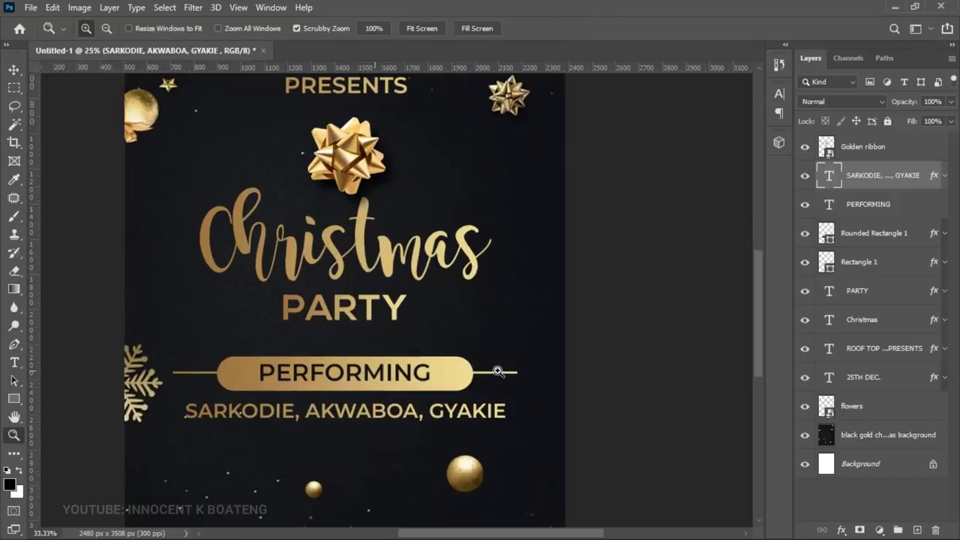
Duplicate the thin gold line behind the "PERFORMING" bar and place the copy just below the performers line
left_click(495, 371)
key("v")
right_click(496, 370)
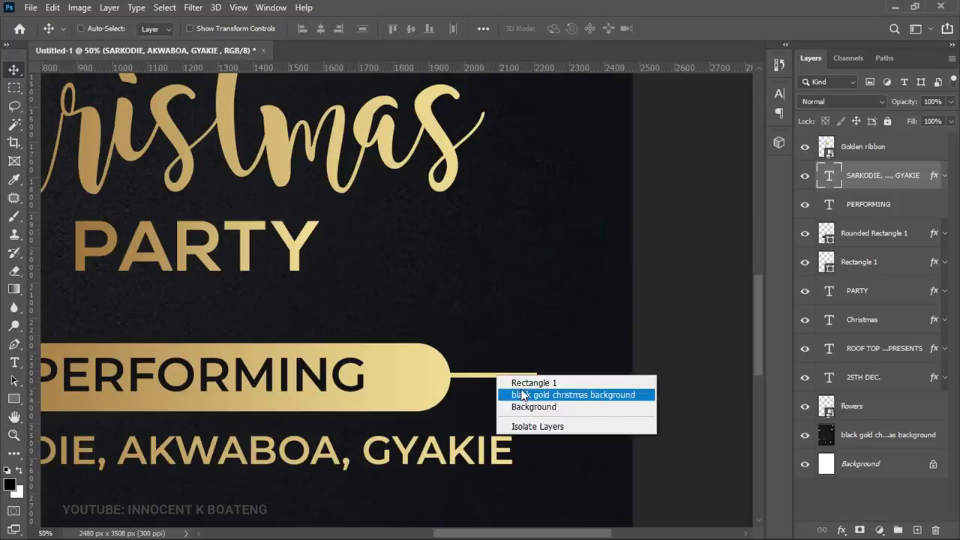
left_click(521, 383)
key("ctrl+0")
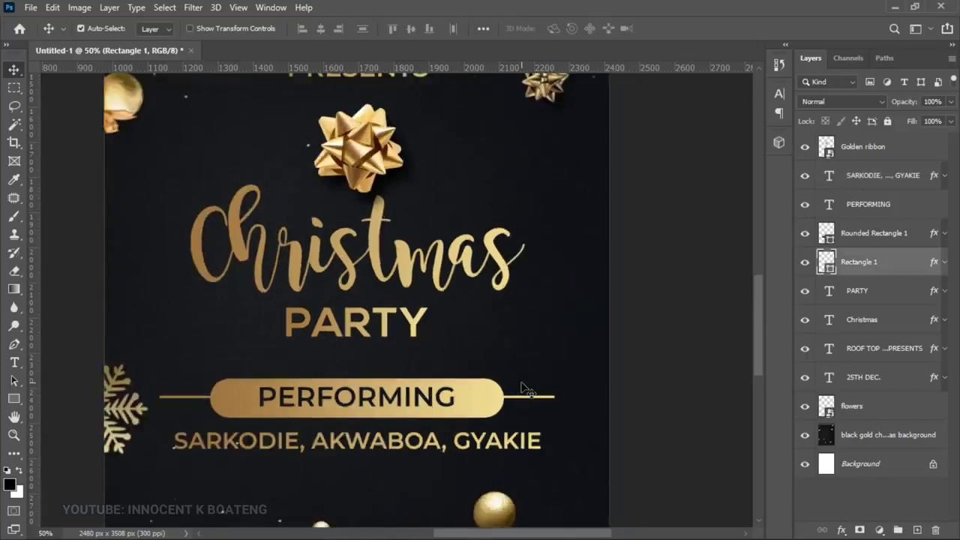
key("ctrl+j")
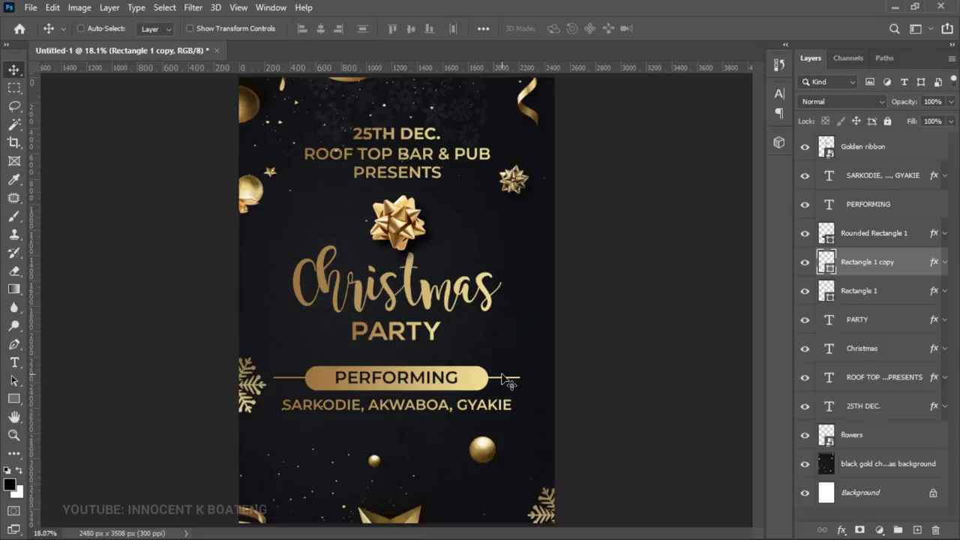
left_click_drag(508, 382, 514, 424)
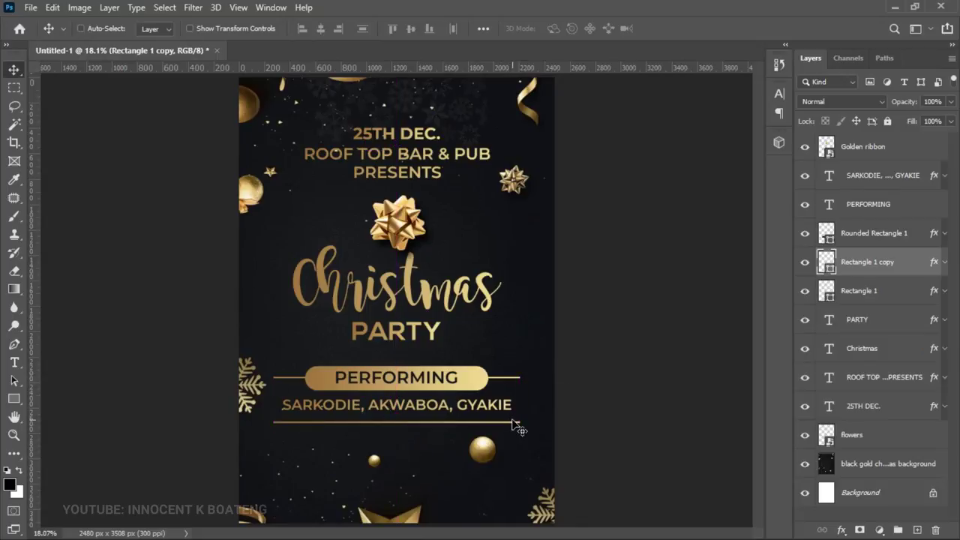
key("shift+Up")
key("shift+Up")
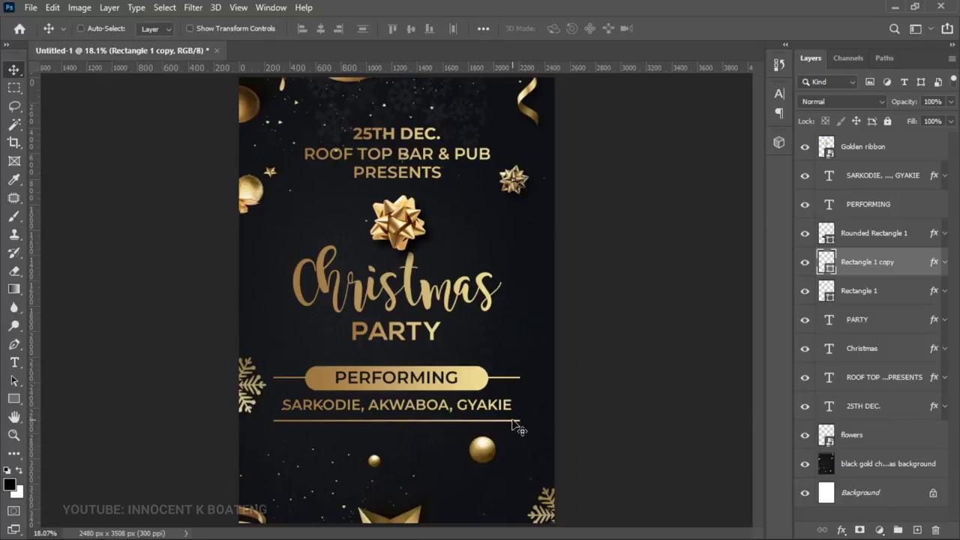
Duplicate the performers text line and place the copy just below the second thin gold line
right_click(514, 414)
left_click(514, 414)
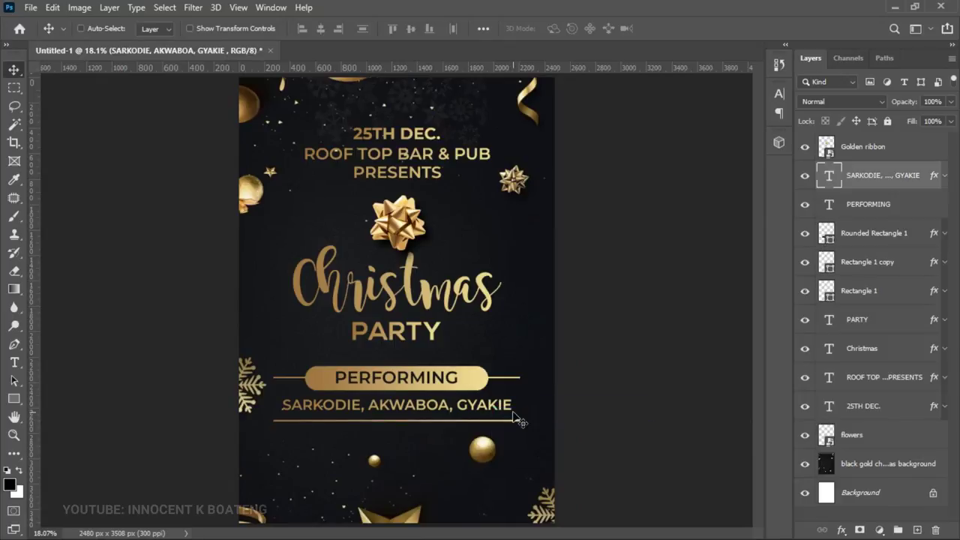
key("ctrl")
key("ctrl+j")
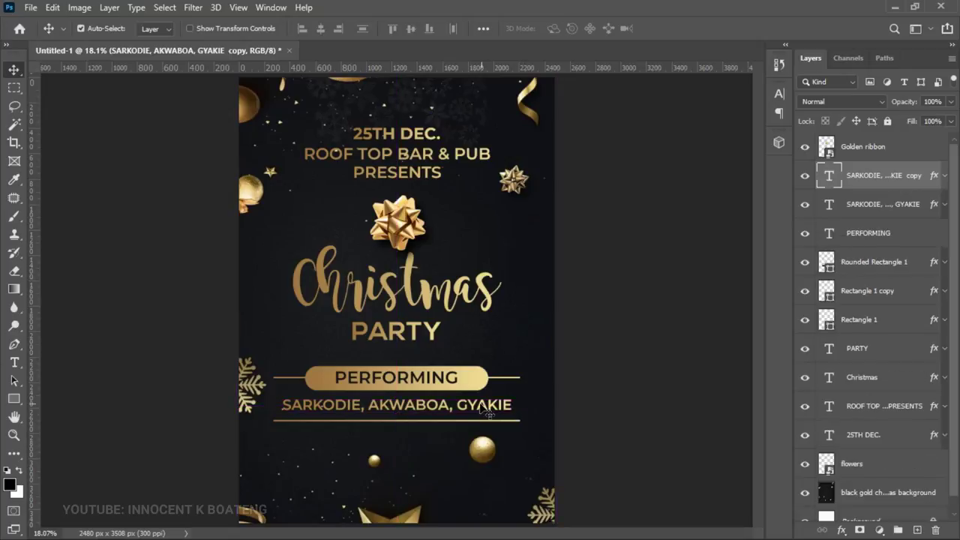
left_click_drag(478, 413, 474, 443)
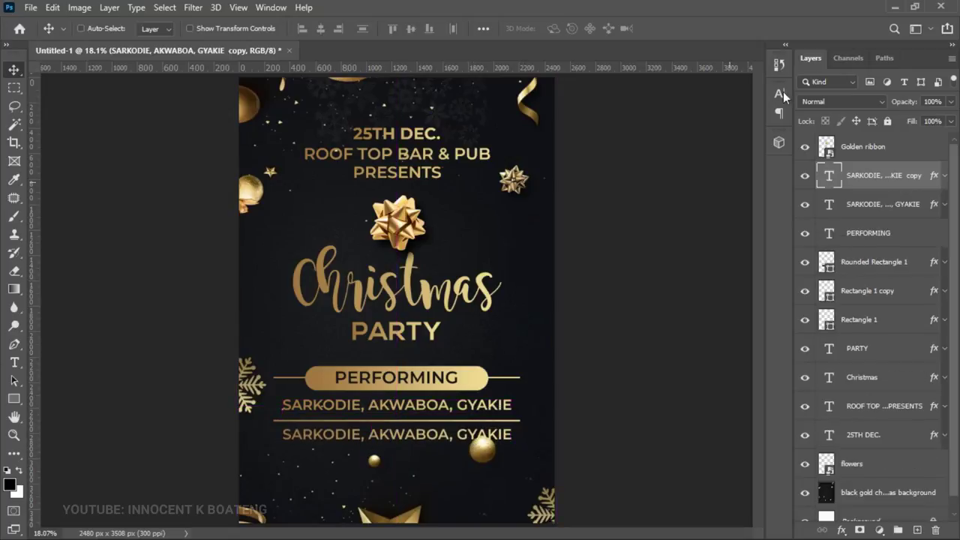
Replace the duplicated line's wording with "ROOF TOP PUB & BAR, AKUMADAN OFFINSO NORTH" copied from Notepad
left_click(896, 7)
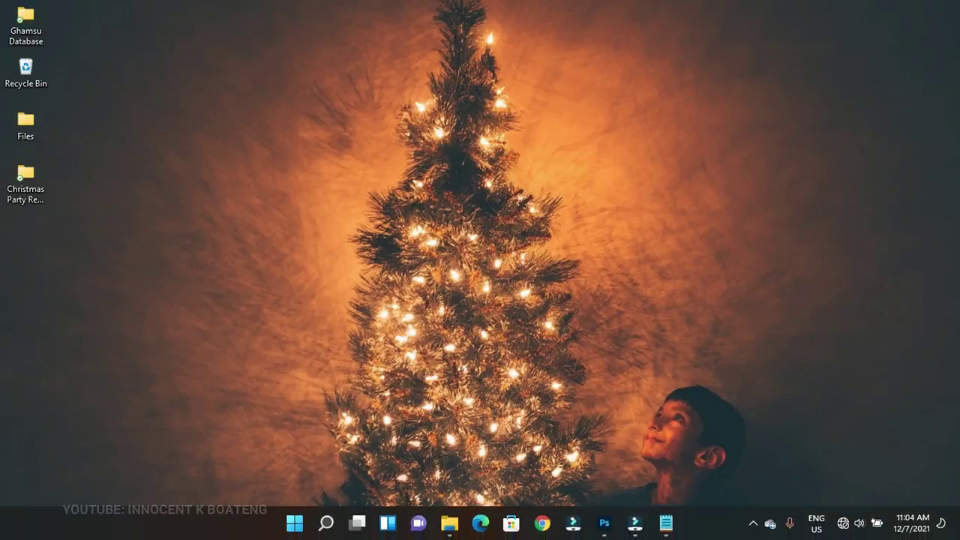
left_click(666, 524)
left_click(328, 408)
left_click_drag(329, 409, 223, 389)
key("ctrl+c")
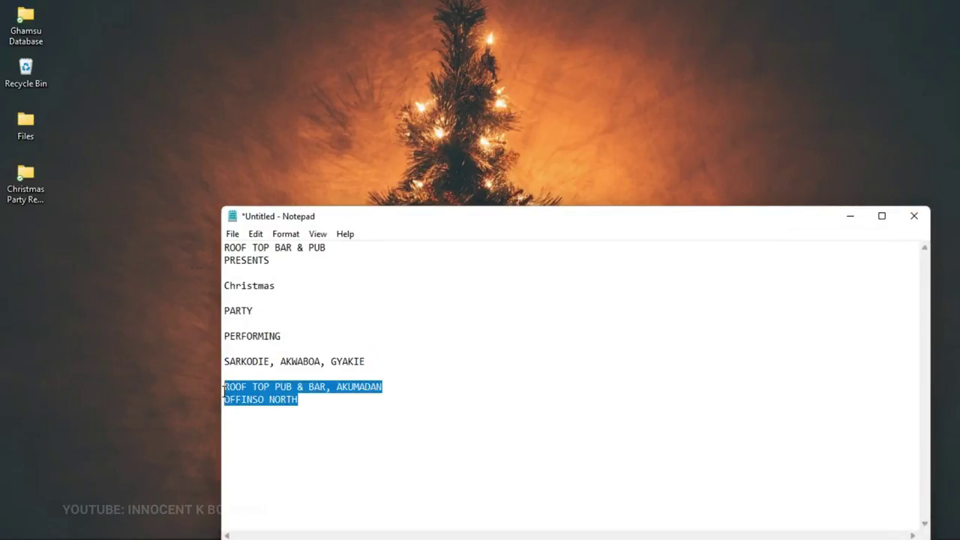
left_click(848, 215)
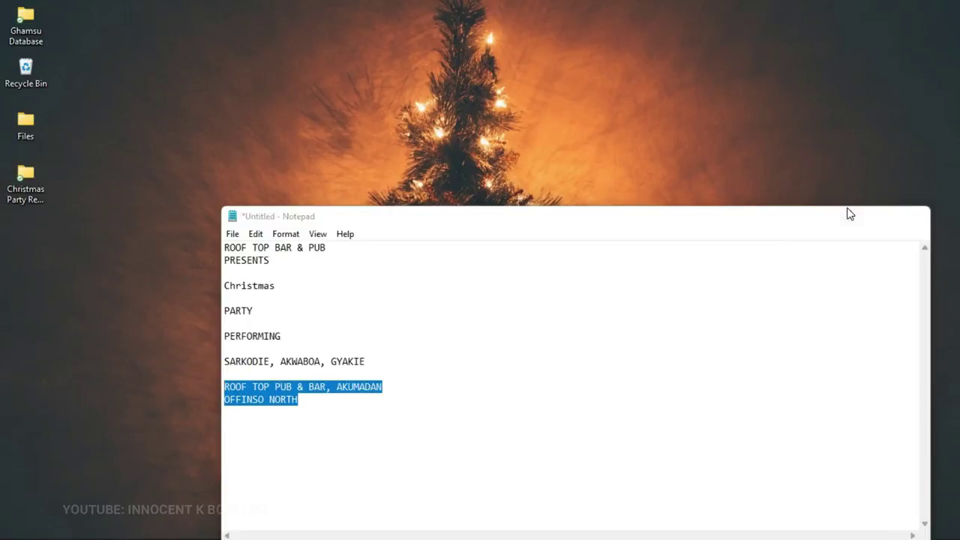
left_click(604, 523)
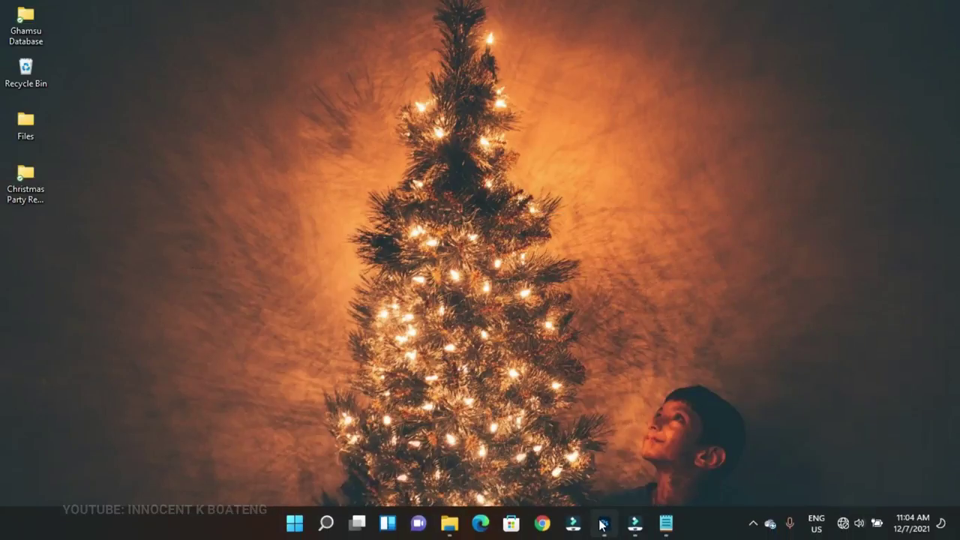
key("t")
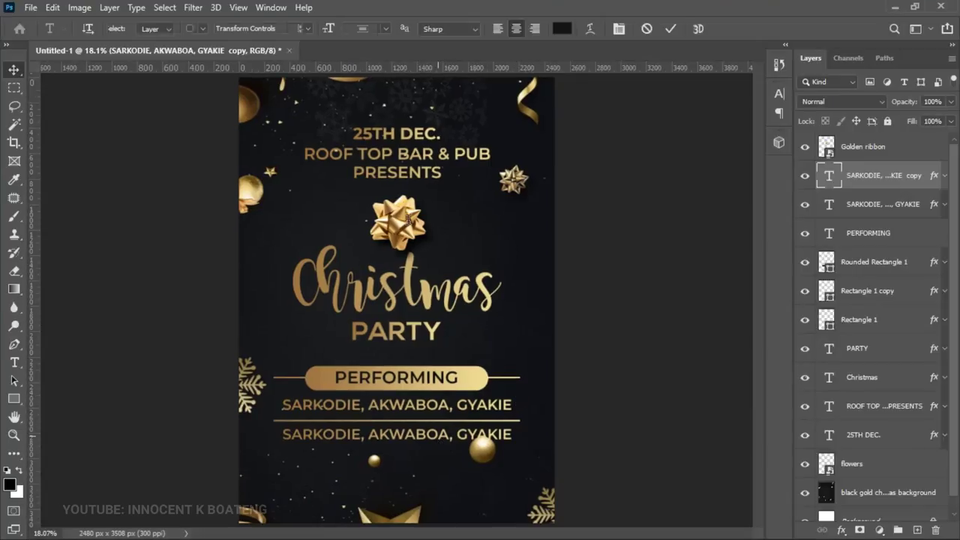
key("Return")
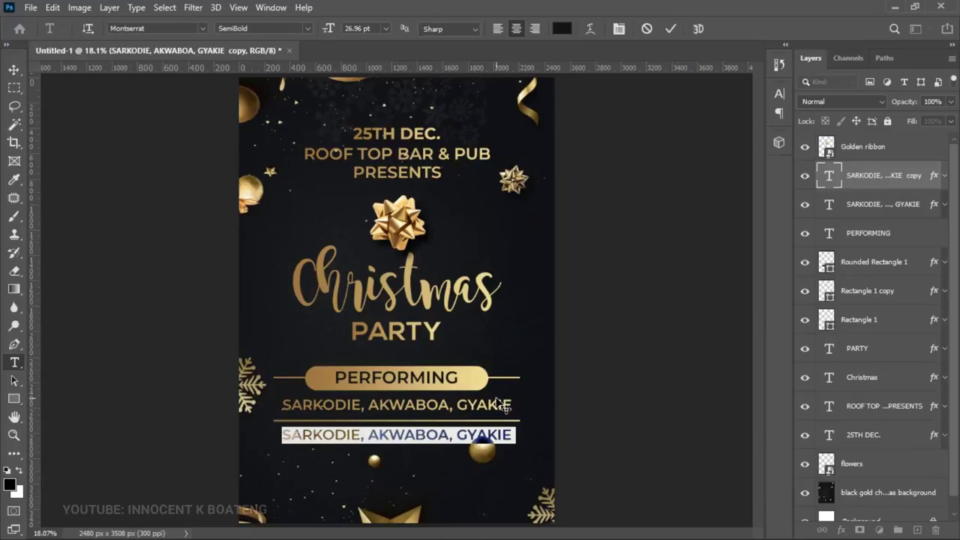
key("ctrl+v")
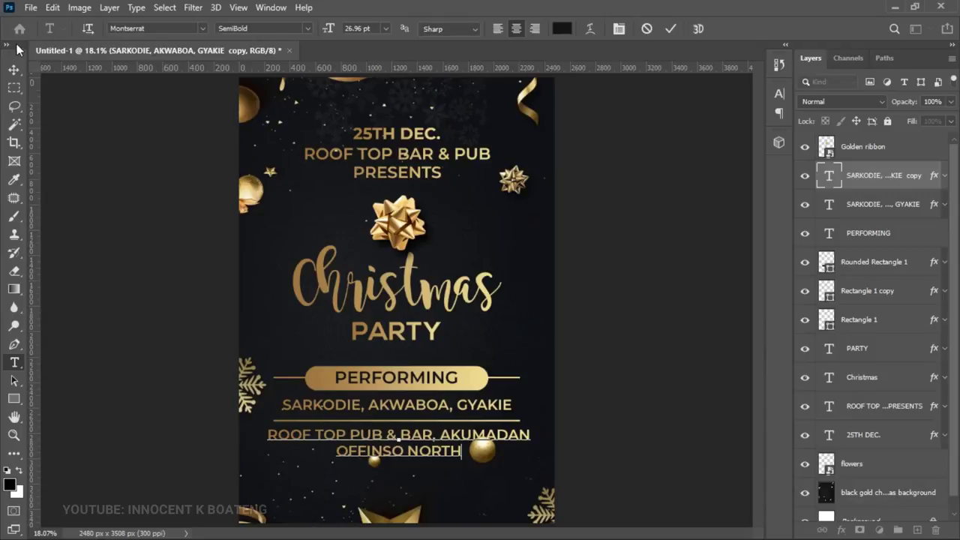
left_click(14, 69)
Lasso the large gold ball overlapping the venue text on the background, copy it to a new layer, and move it to the canvas's right edge
scroll(481, 518, "up", 2)
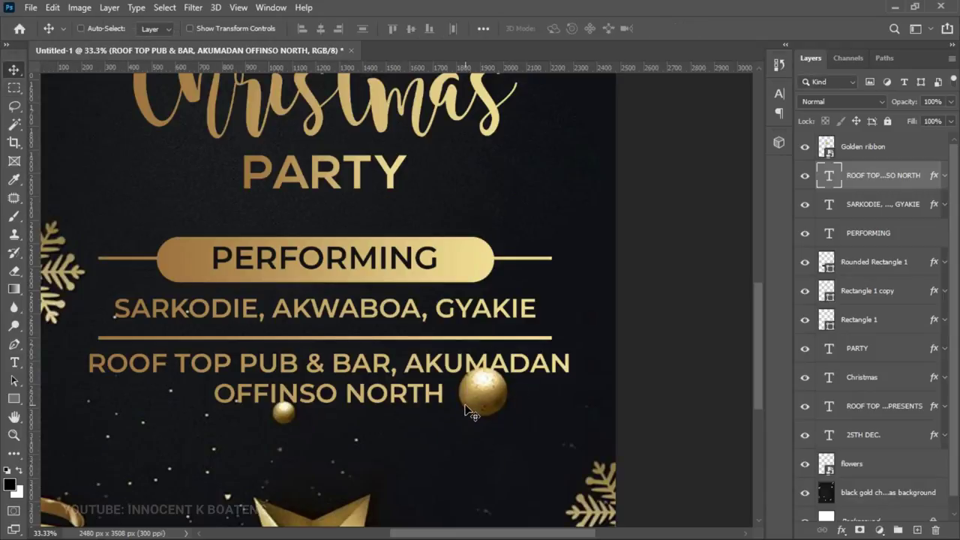
scroll(472, 409, "down", 2)
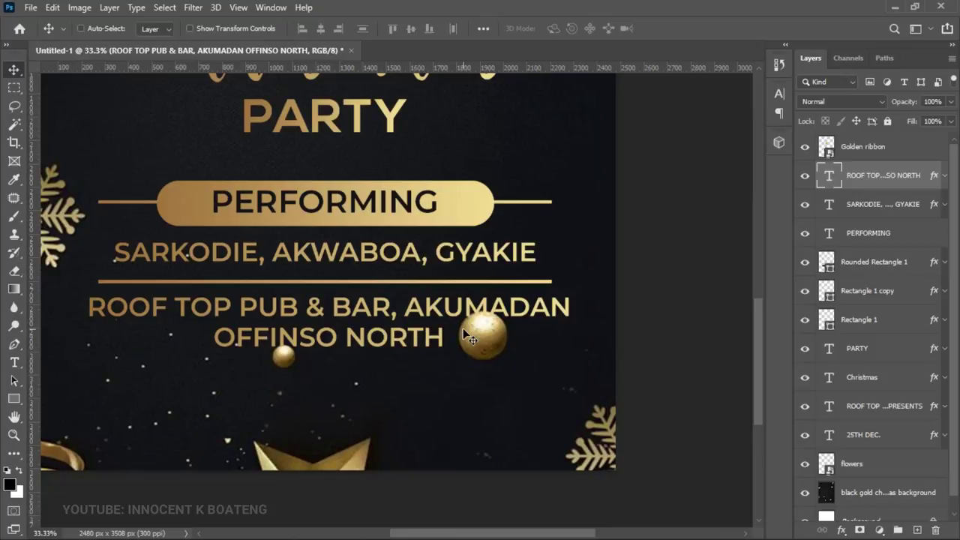
right_click(520, 360)
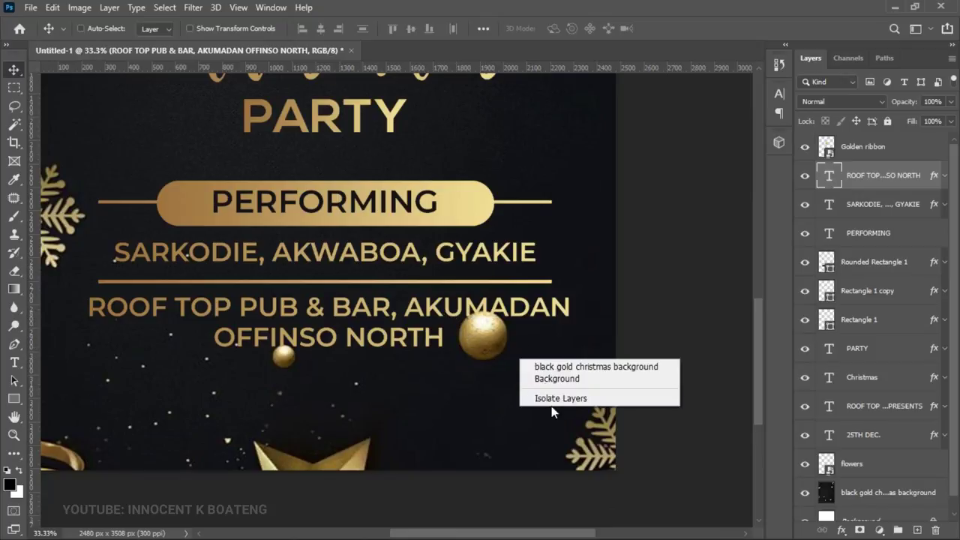
left_click(542, 367)
left_click(14, 107)
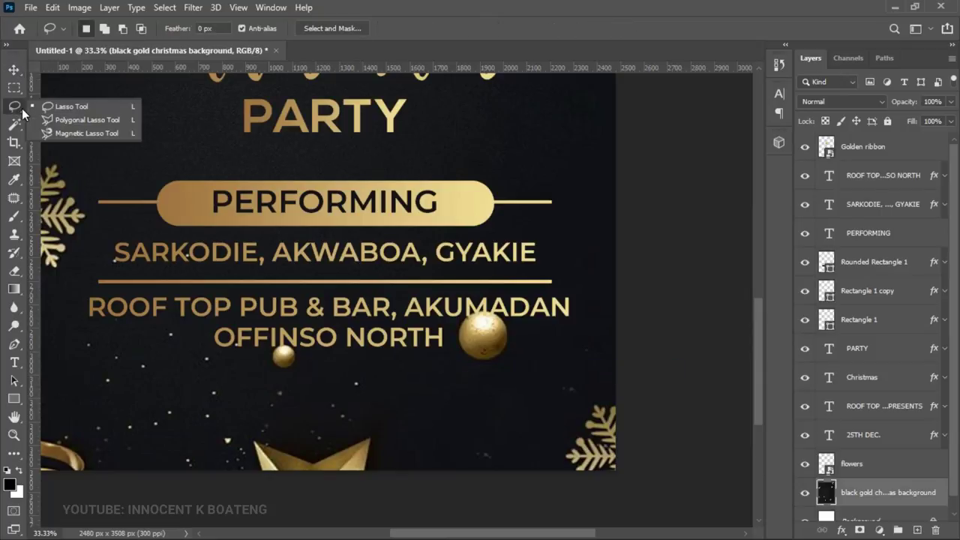
left_click(69, 107)
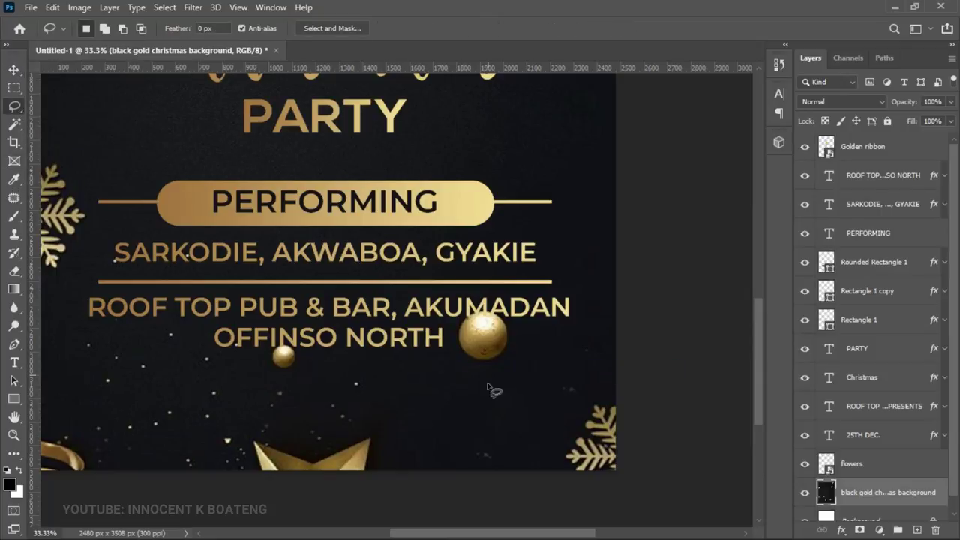
mouse_move(480, 377)
left_mouse_down()
mouse_move(514, 339)
mouse_move(496, 294)
mouse_move(465, 300)
mouse_move(450, 320)
mouse_move(445, 352)
mouse_move(465, 382)
left_mouse_up()
key("ctrl+j")
key("v")
mouse_move(488, 341)
left_mouse_down()
mouse_move(527, 357)
mouse_move(607, 344)
left_mouse_up()
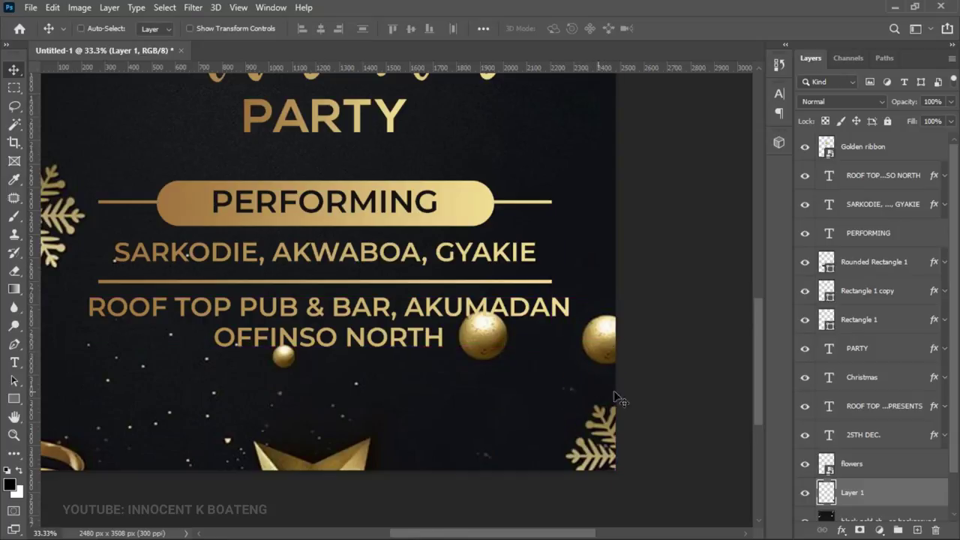
Remove the original large gold ball from the background layer with the Patch tool and clear the selection
scroll(817, 465, "down", 2)
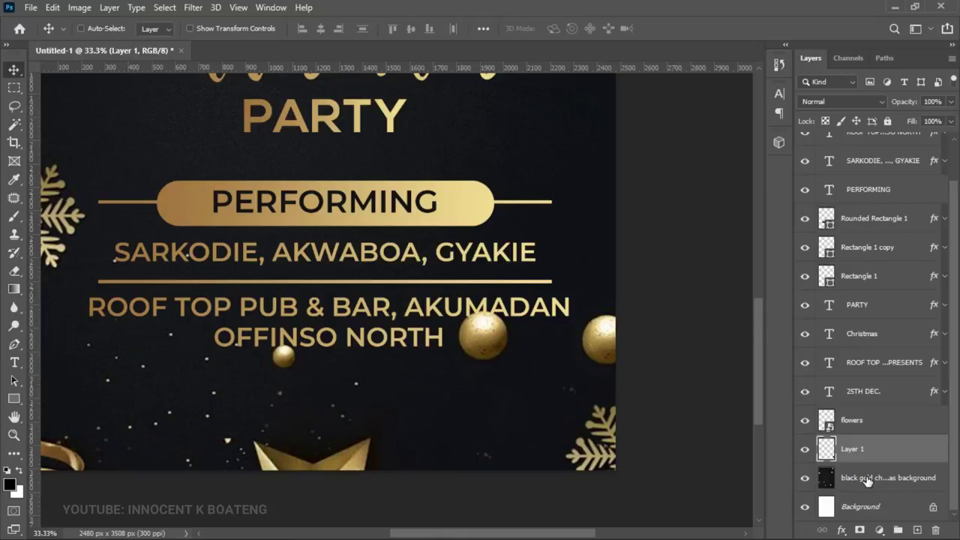
left_click(867, 480)
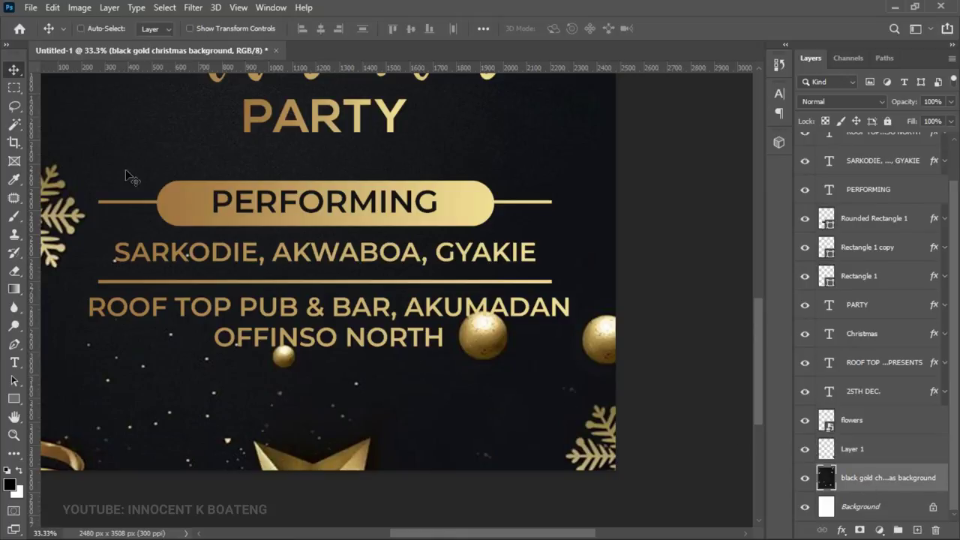
left_click(14, 197)
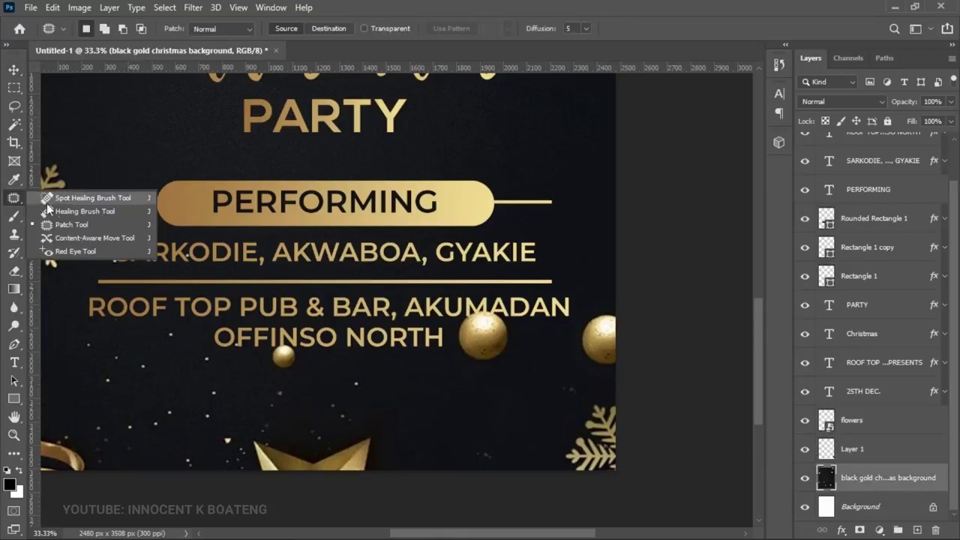
left_click(78, 226)
mouse_move(466, 371)
left_mouse_down()
mouse_move(502, 365)
mouse_move(515, 328)
mouse_move(508, 307)
mouse_move(455, 307)
mouse_move(445, 329)
mouse_move(453, 364)
mouse_move(477, 365)
mouse_move(460, 421)
left_mouse_up()
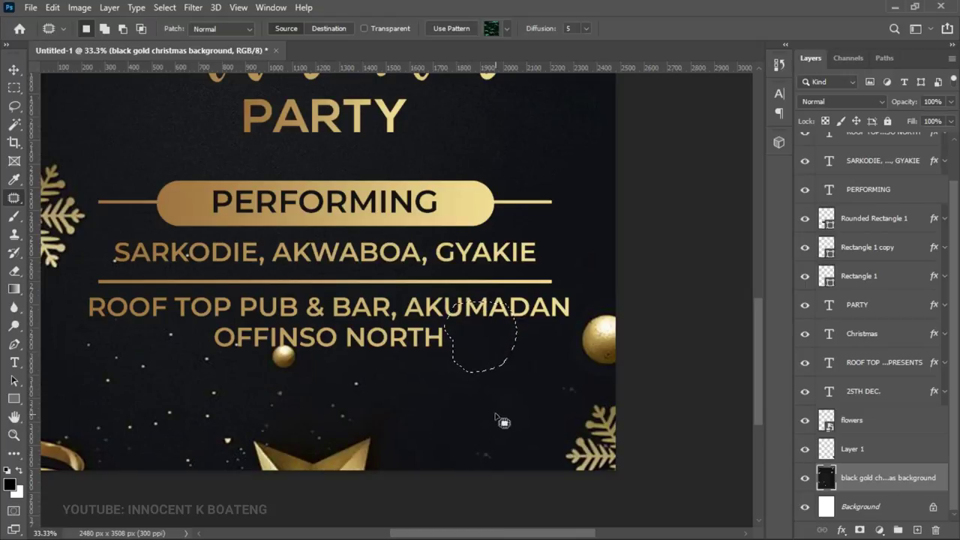
key("ctrl+d")
Duplicate the gold ball at the canvas's right edge, place the copy beside the "Christmas" text, and enlarge it
key("z")
scroll(467, 313, "down", 2)
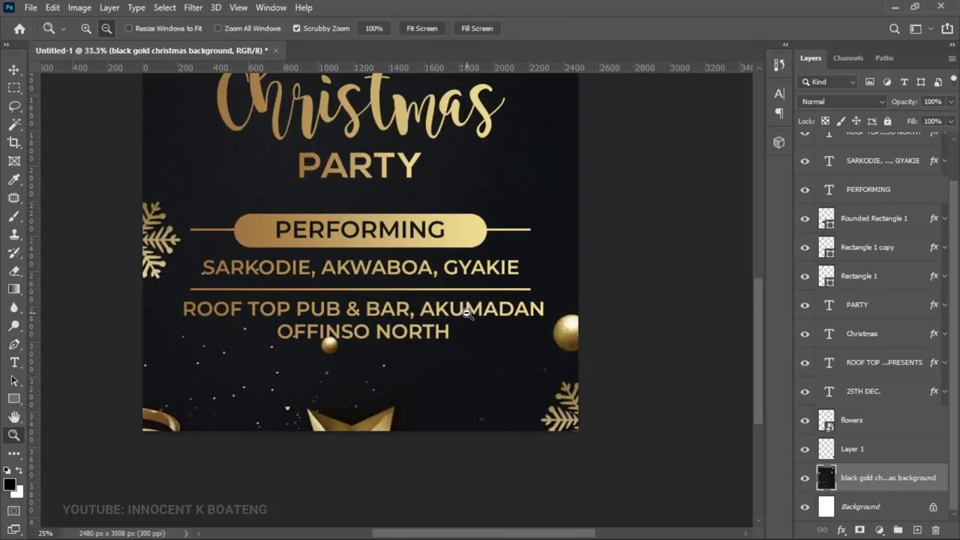
scroll(498, 410, "up", 1)
scroll(498, 410, "down", 1)
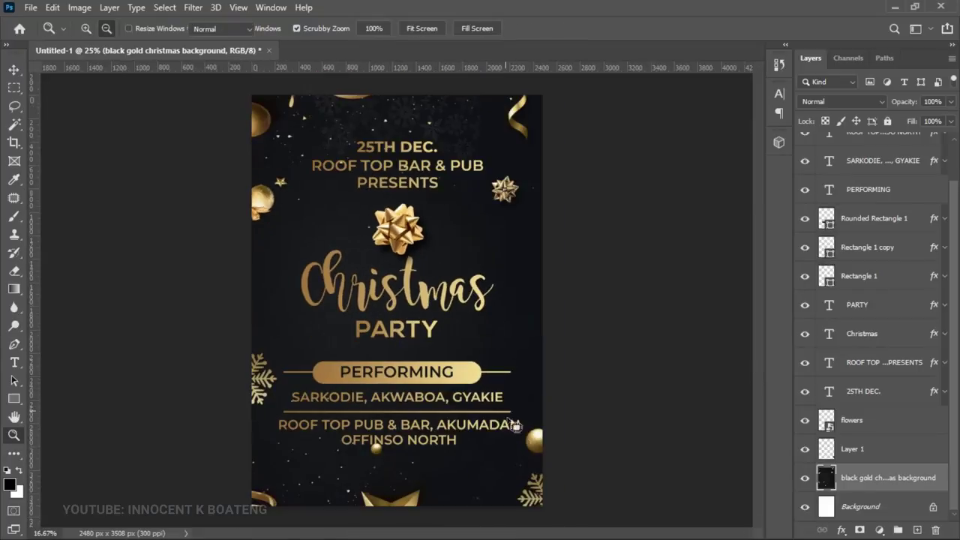
key("v")
right_click(536, 446)
left_click(560, 452)
left_click_drag(551, 443, 541, 286)
key("ctrl+t")
left_click_drag(520, 254, 494, 238)
key("Return")
left_click_drag(553, 306, 548, 310)
Duplicate the two-line venue text and place the copy below it, above the star
right_click(439, 446)
left_click(525, 453)
left_click_drag(432, 435, 432, 472)
Replace the duplicated venue text with "FOR MORE INFO:" followed by the full website address
double_click(433, 472)
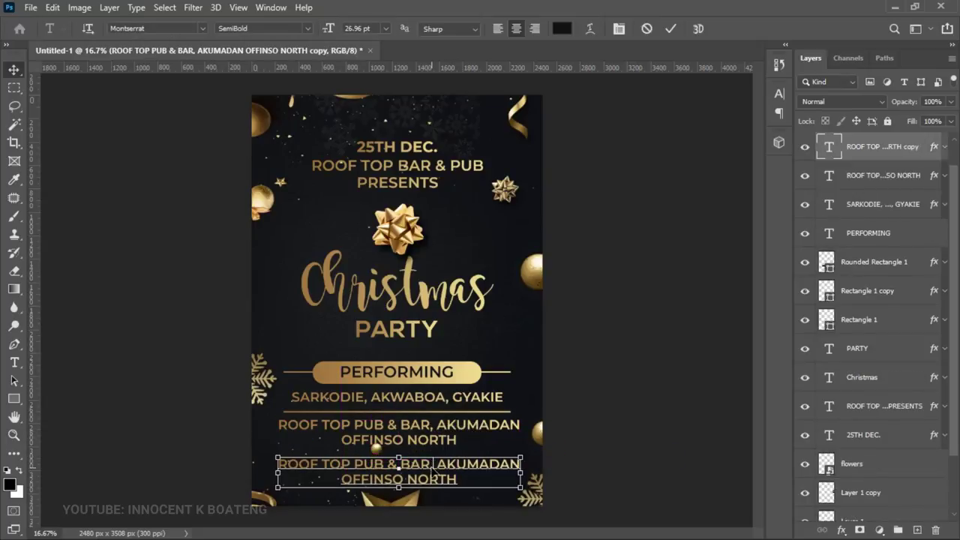
key("ctrl+a")
type("FOR MORE INFO.")
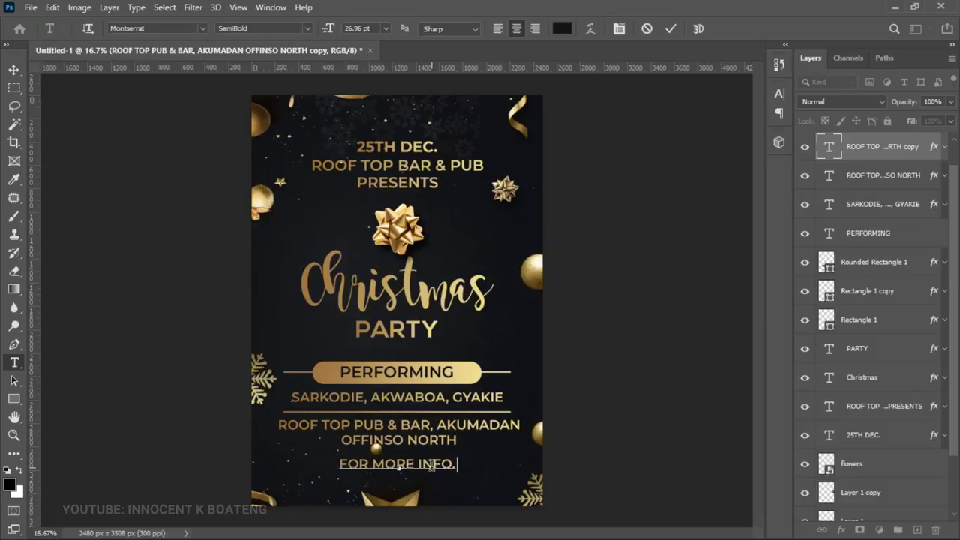
key("BackSpace")
type(": WWW.INNOCENTKBOATENG.")
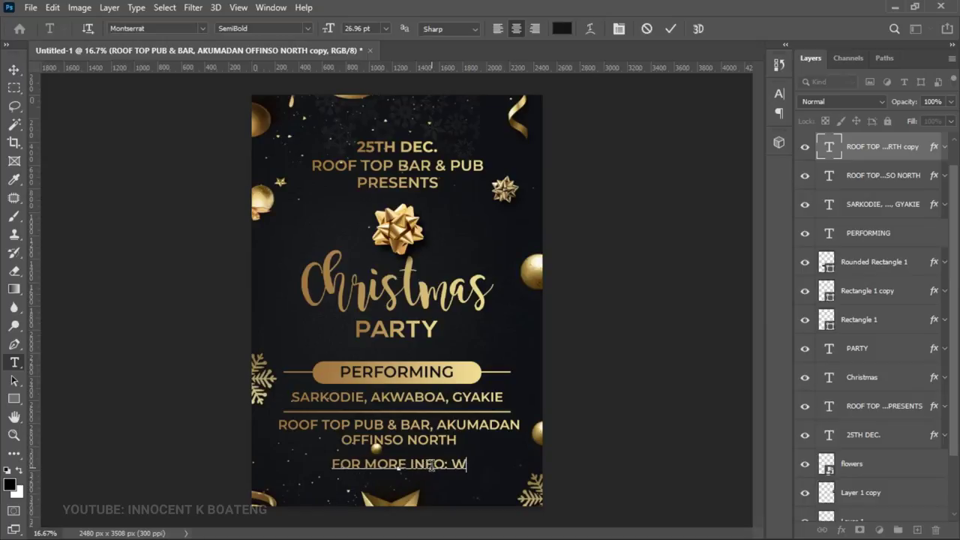
key("ctrl+Return")
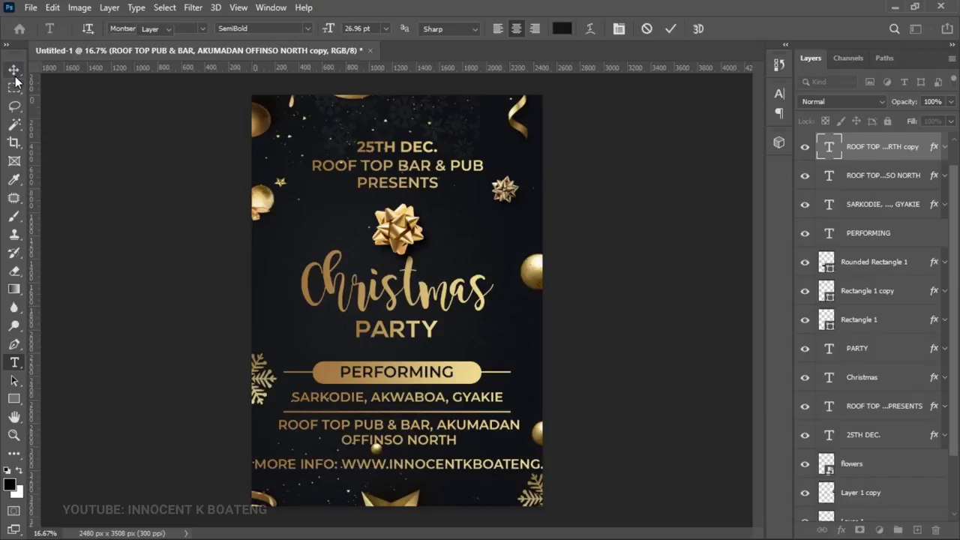
key("v")
Clear the layer style of the "FOR MORE INFO" line and set its text color to white (#ffffff)
right_click(887, 148)
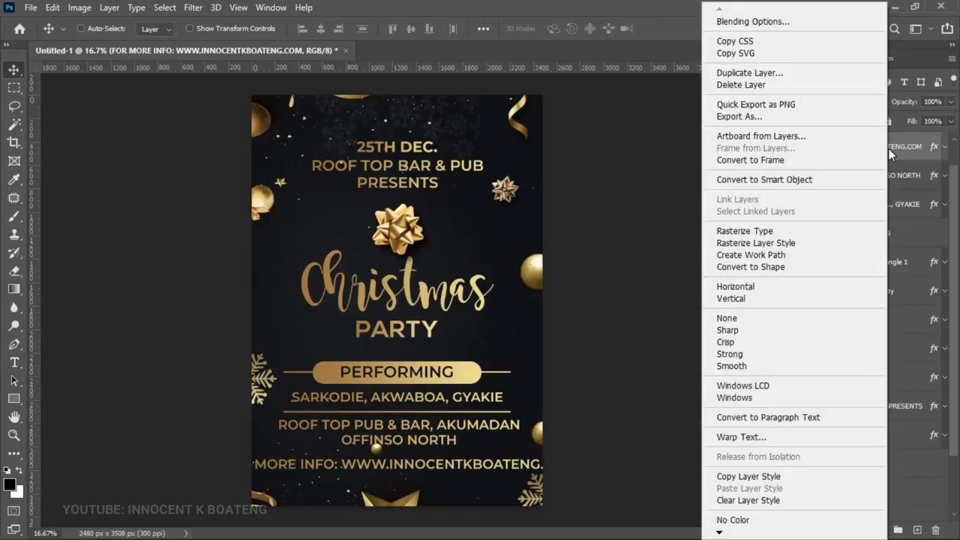
left_click(769, 501)
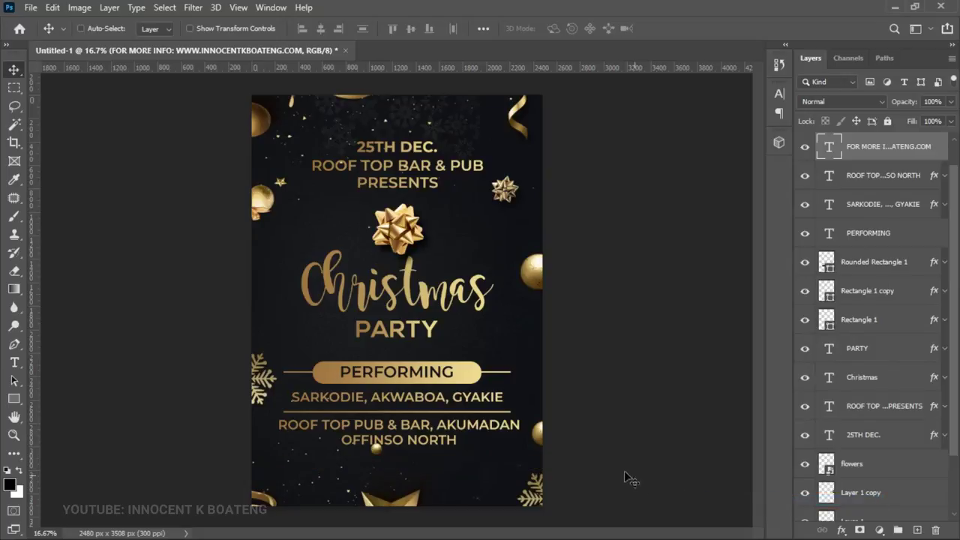
double_click(571, 465)
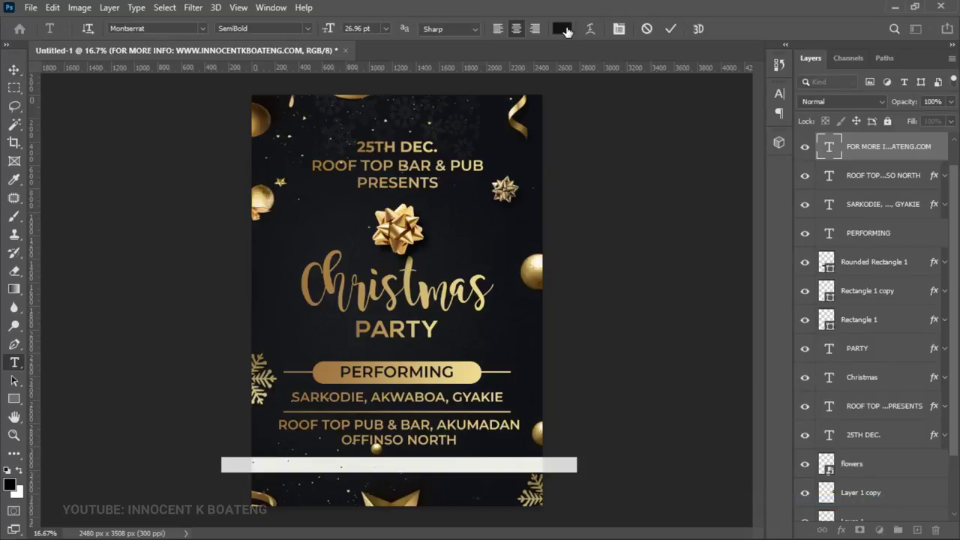
left_click_drag(613, 216, 529, 127)
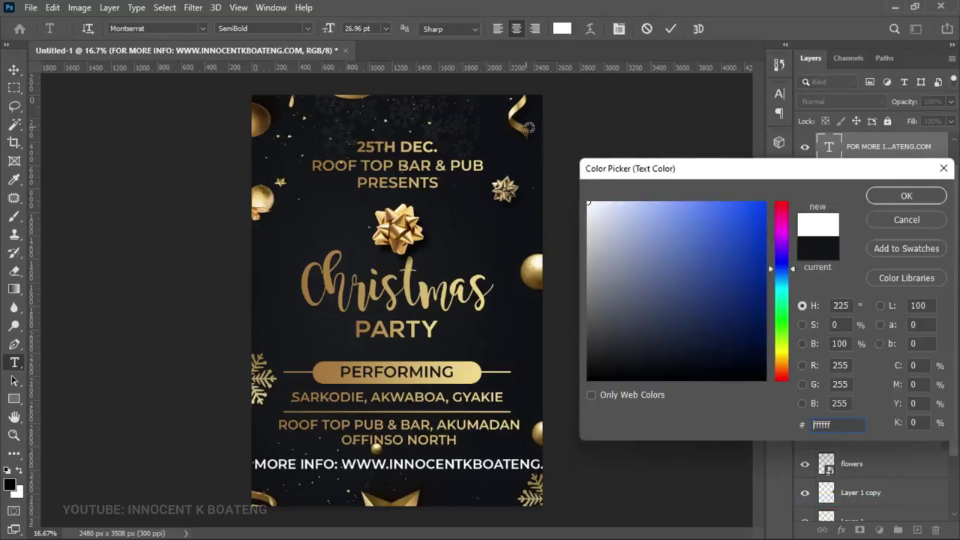
left_click(905, 195)
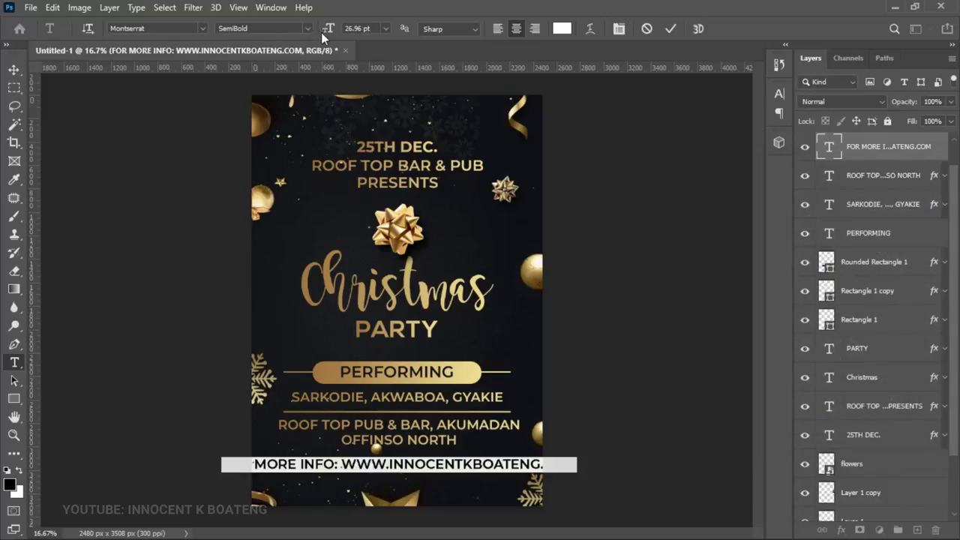
Set the "FOR MORE INFO" line's font size to 16 pt and nudge it slightly down
left_click_drag(324, 30, 319, 30)
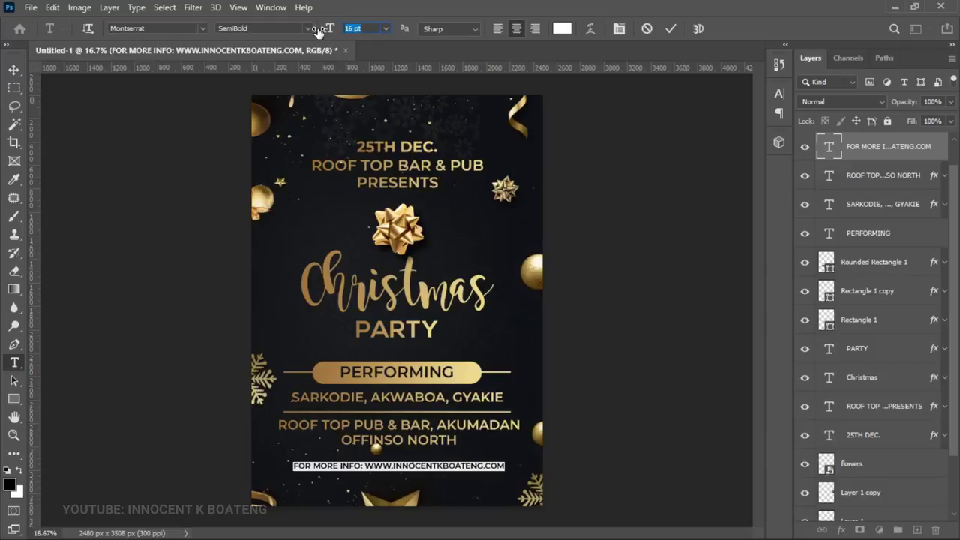
left_click(14, 69)
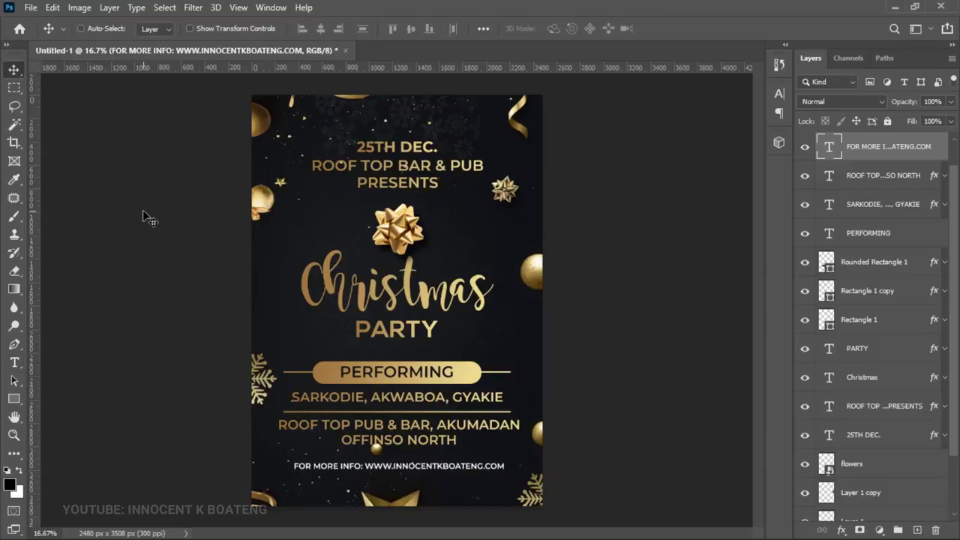
key("shift+Down")
key("shift+Down")
key("shift+Down")
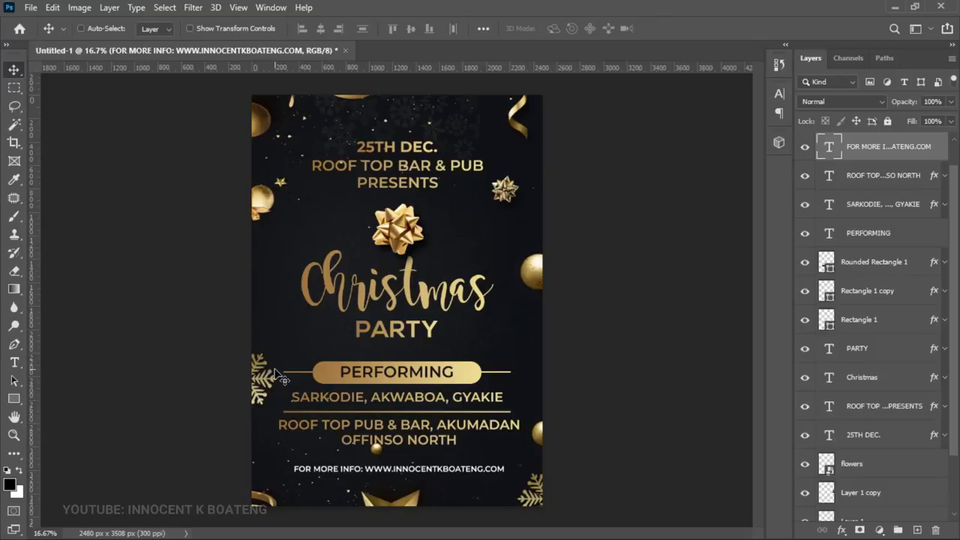
key("Return")
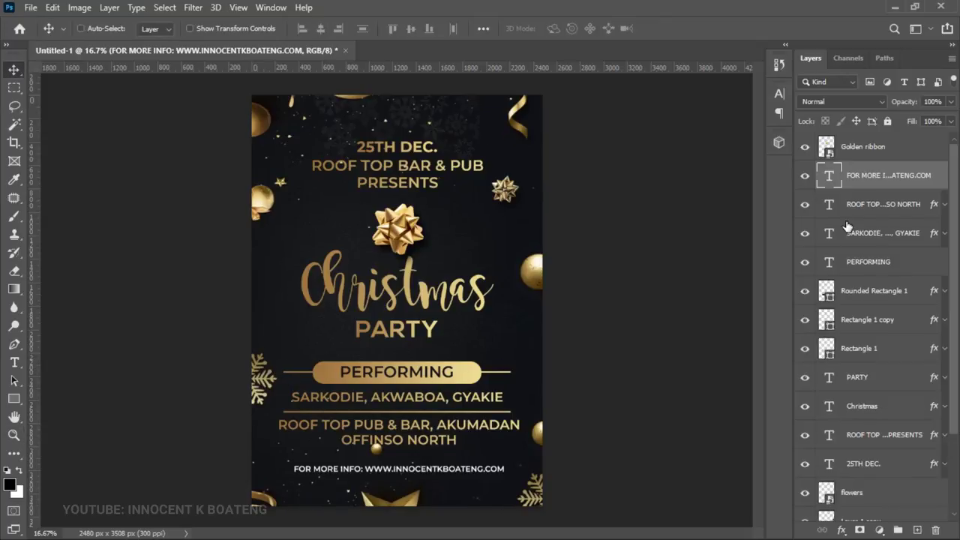